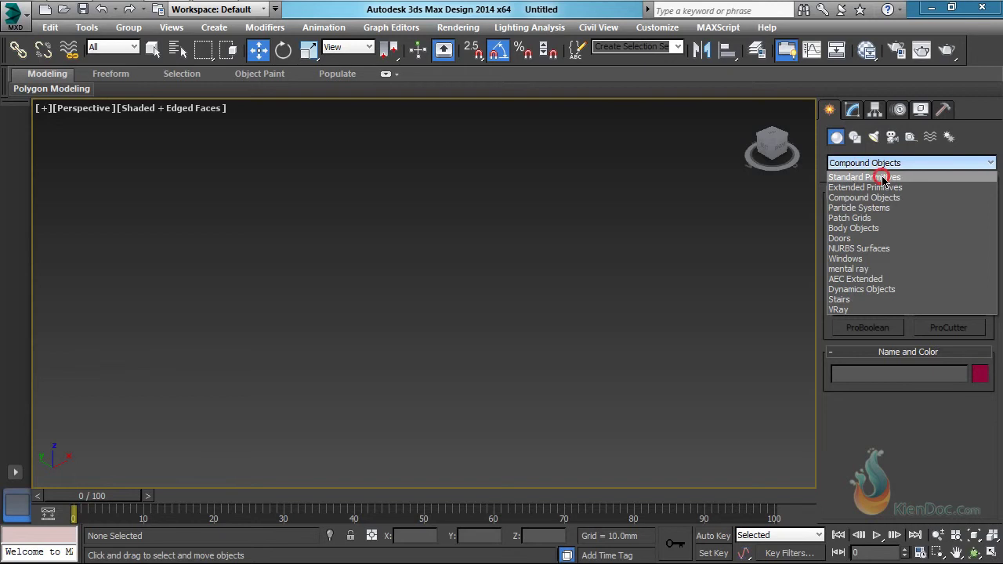
Draw a standard primitive box about 202 mm long, 50 mm wide and 15 mm high in the Perspective view.
left_click(882, 178)
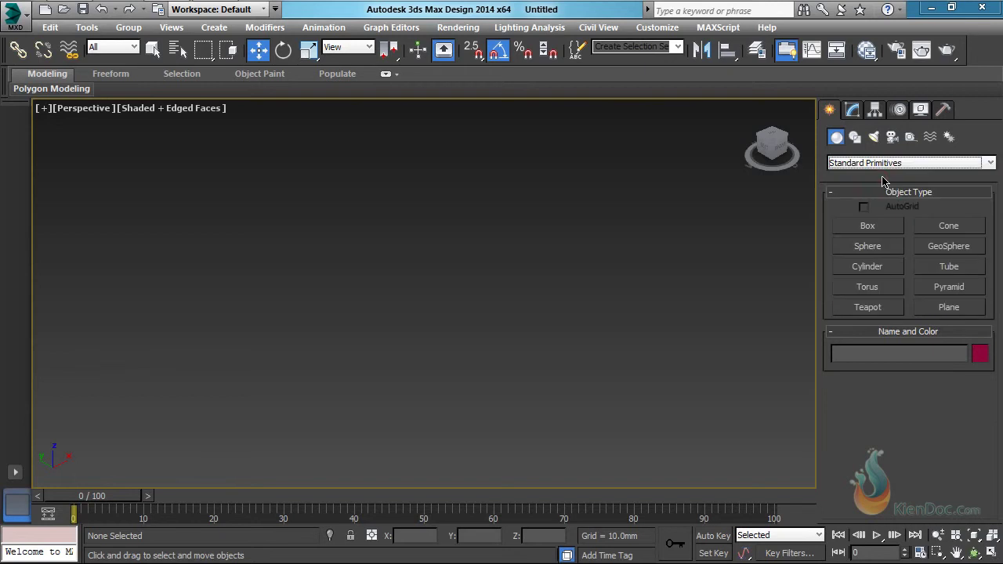
left_click(868, 228)
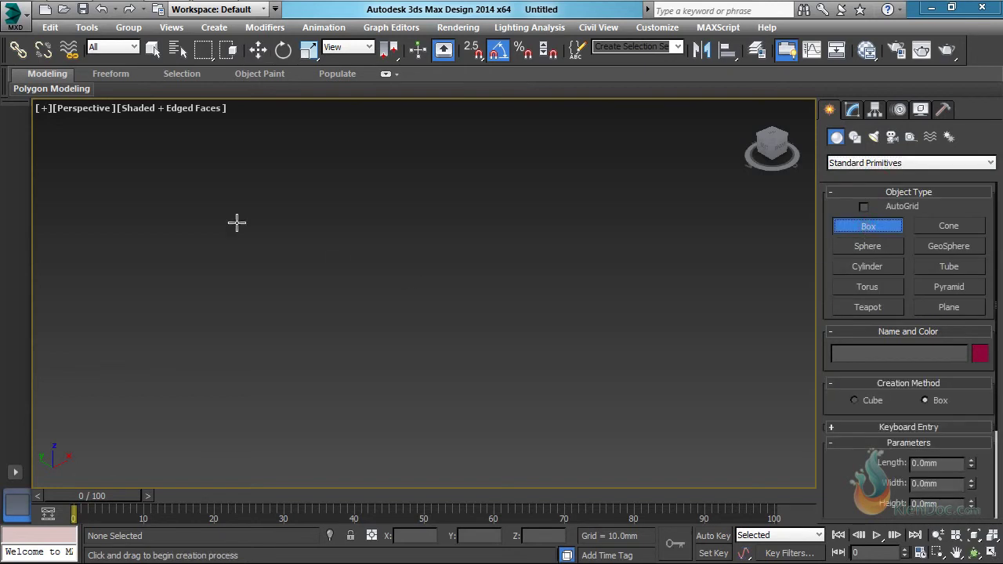
left_click_drag(171, 141, 735, 283)
left_click(710, 240)
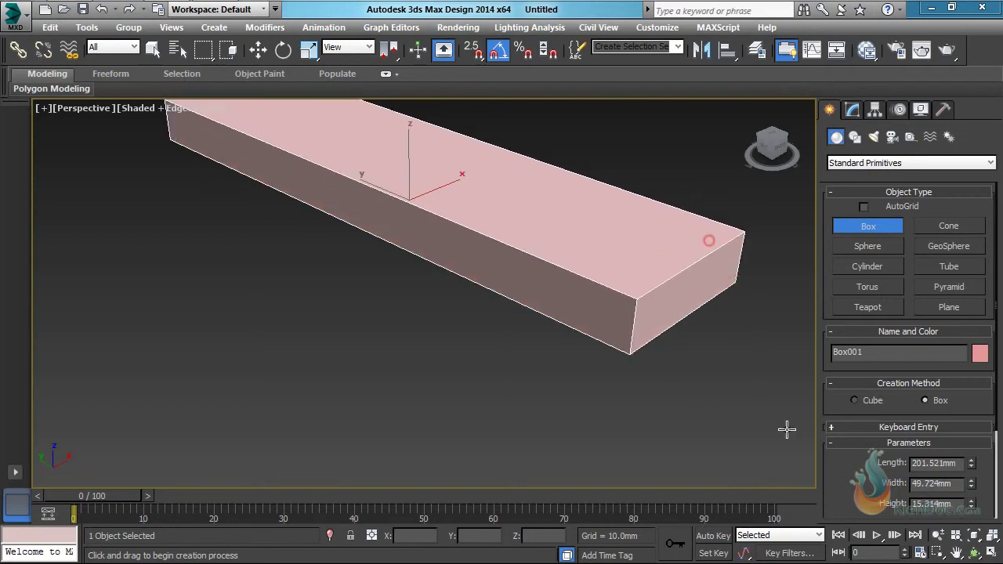
Set the box's length to 5000 mm, width to 400 mm and height to 300 mm.
scroll(937, 428, "down", 2)
double_click(947, 427)
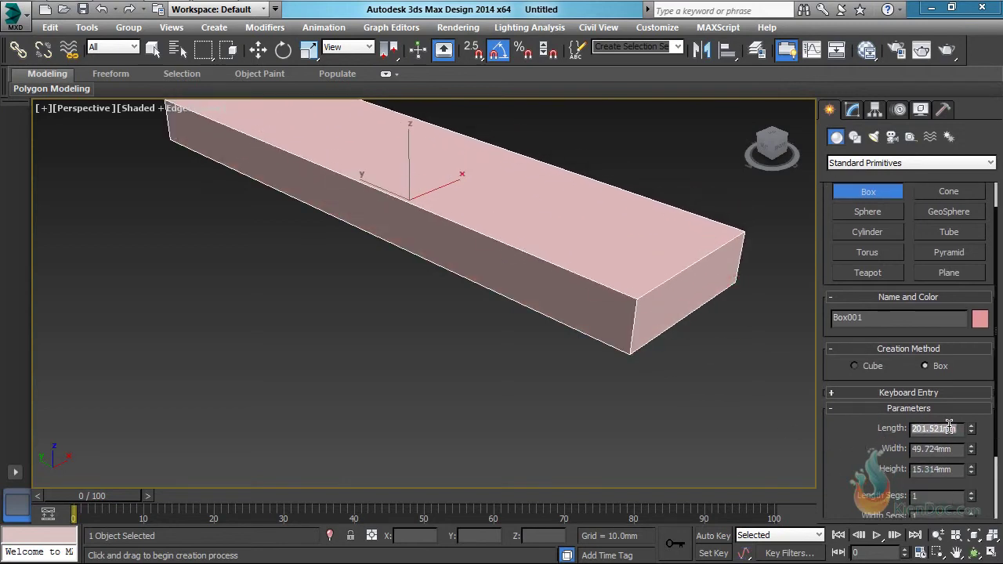
type("5000")
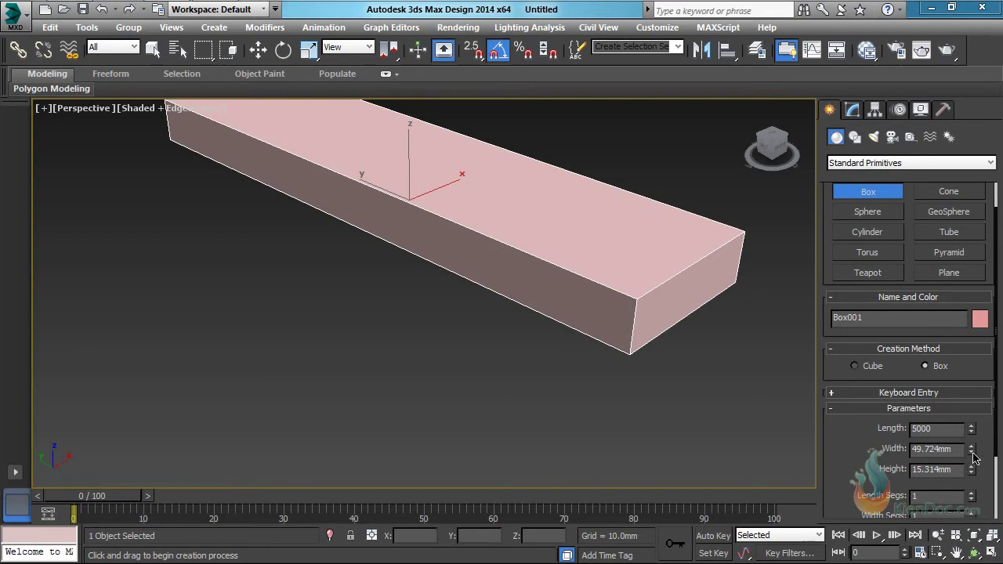
key("Tab")
type("40")
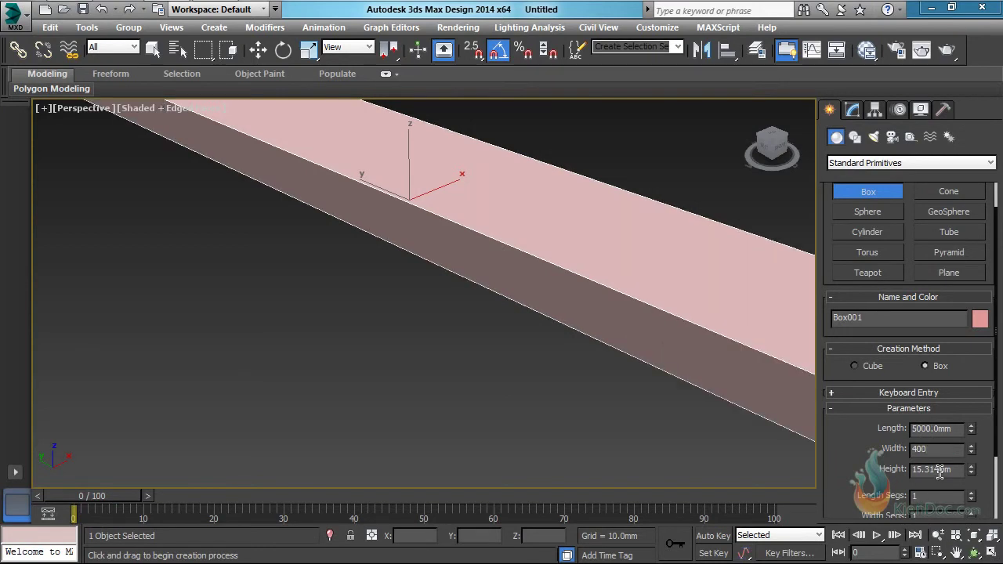
key("Tab")
type("3")
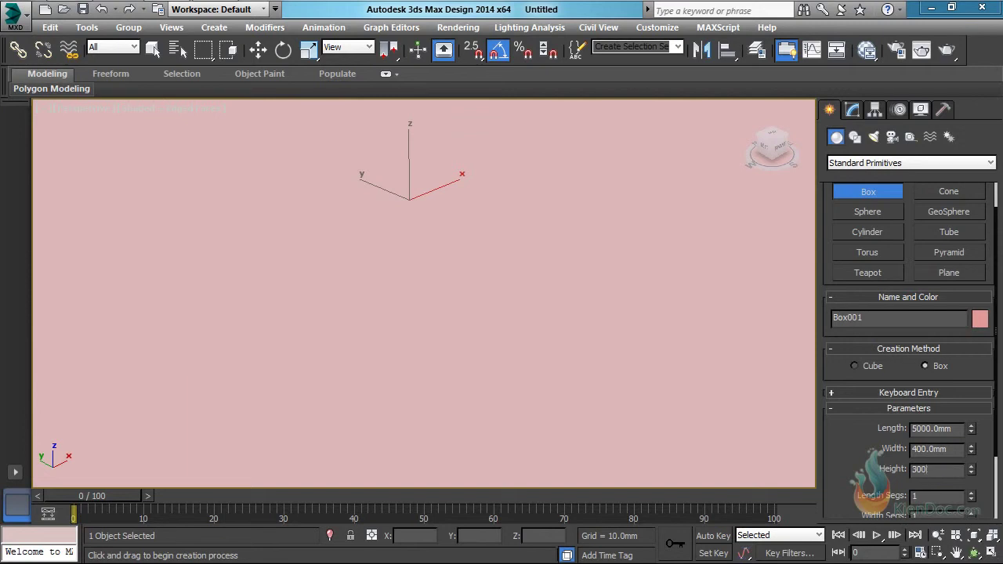
key("Return")
scroll(484, 329, "down", 5)
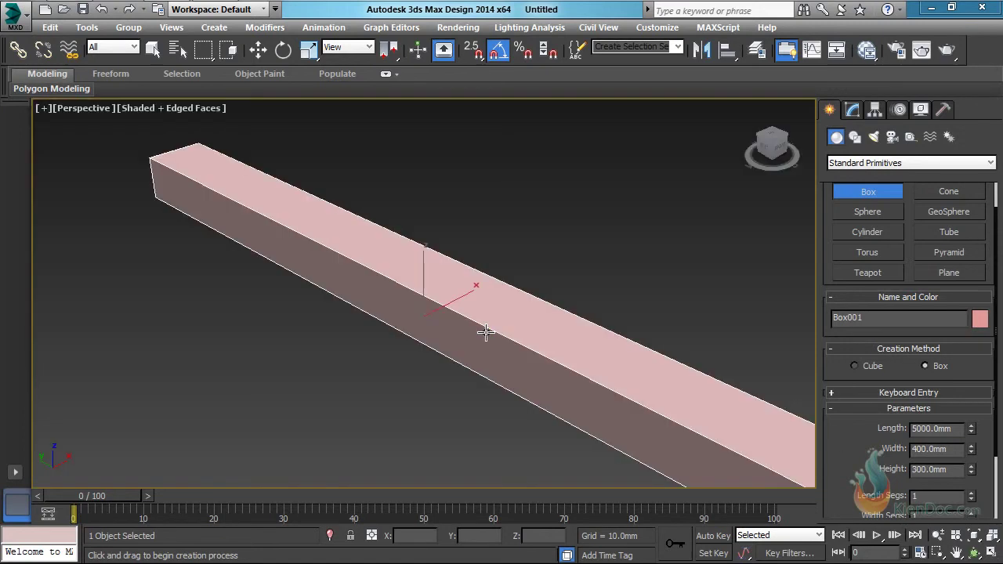
scroll(494, 325, "down", 3)
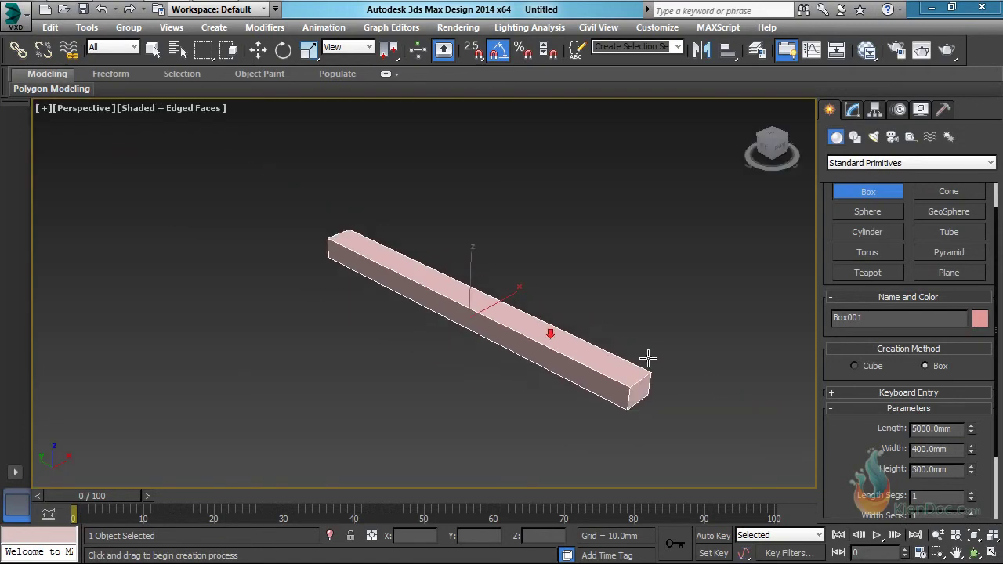
Set the box's width to 4000 mm.
double_click(961, 453)
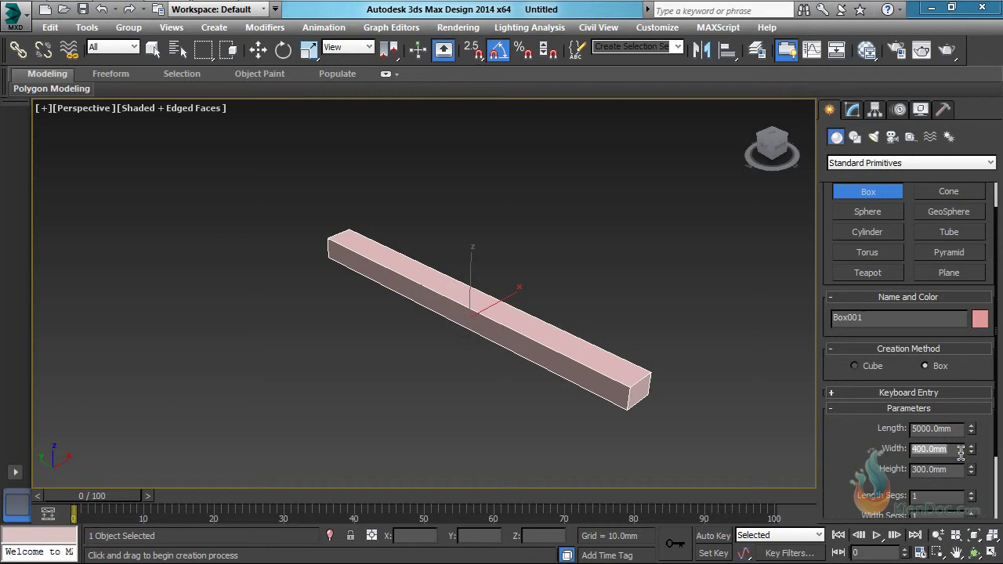
type("4000")
key("Return")
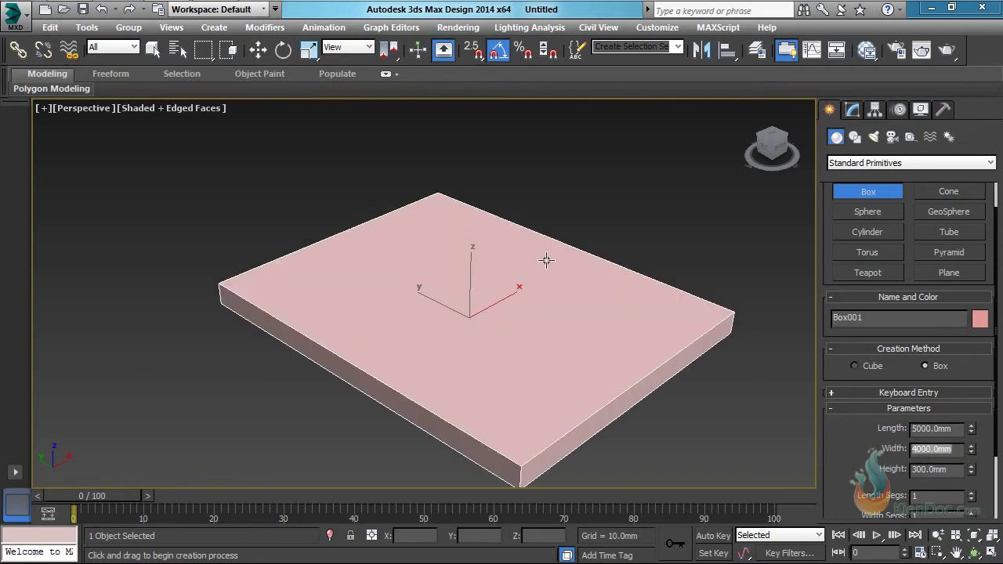
mouse_move(477, 352)
middle_mouse_down()
mouse_move(452, 347)
mouse_move(468, 350)
middle_mouse_up()
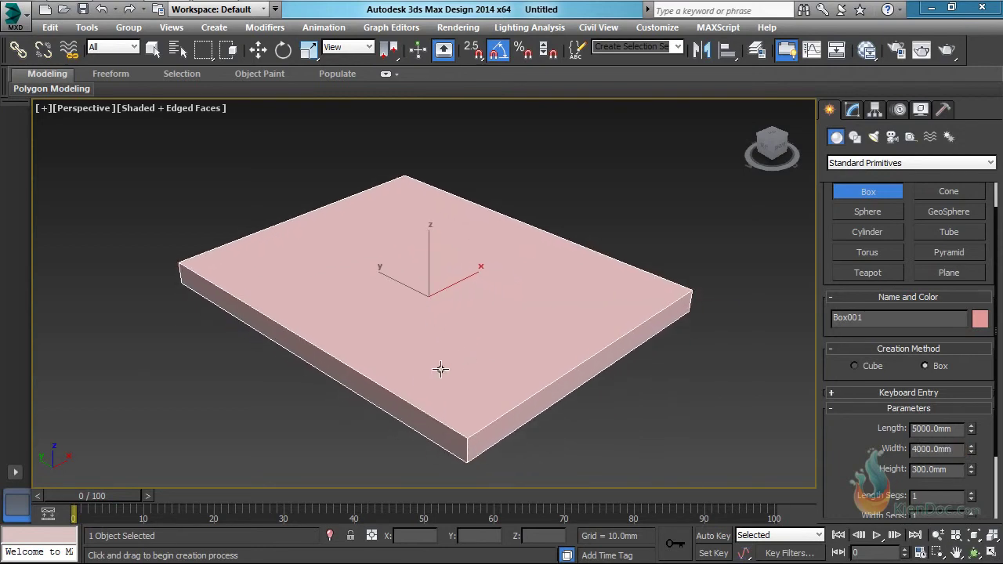
middle_click_drag(455, 311, 457, 306)
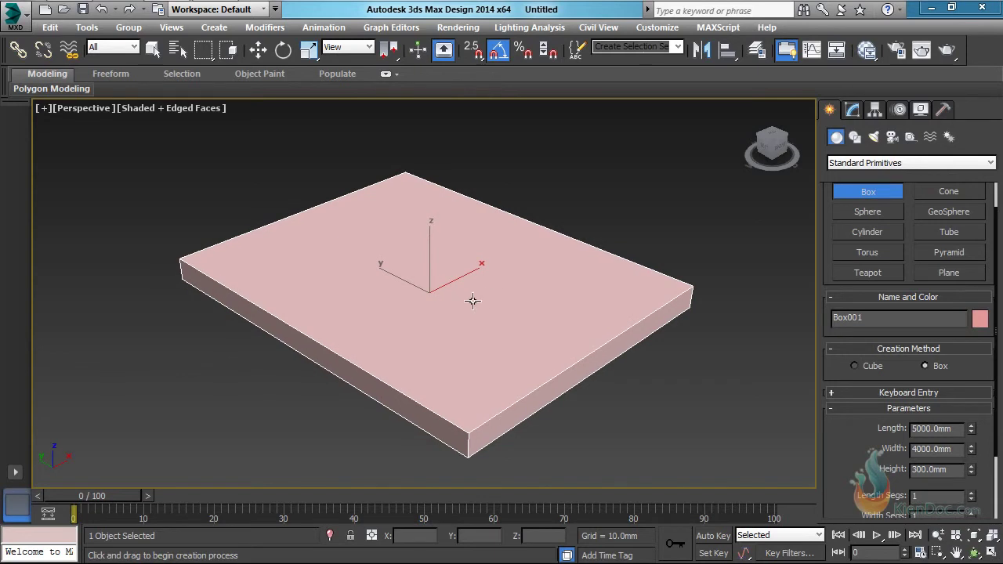
Switch to a wireframe Top view and draw a second box about 3231 × 2208 × 86 mm inside the first one's outline.
left_click(80, 110)
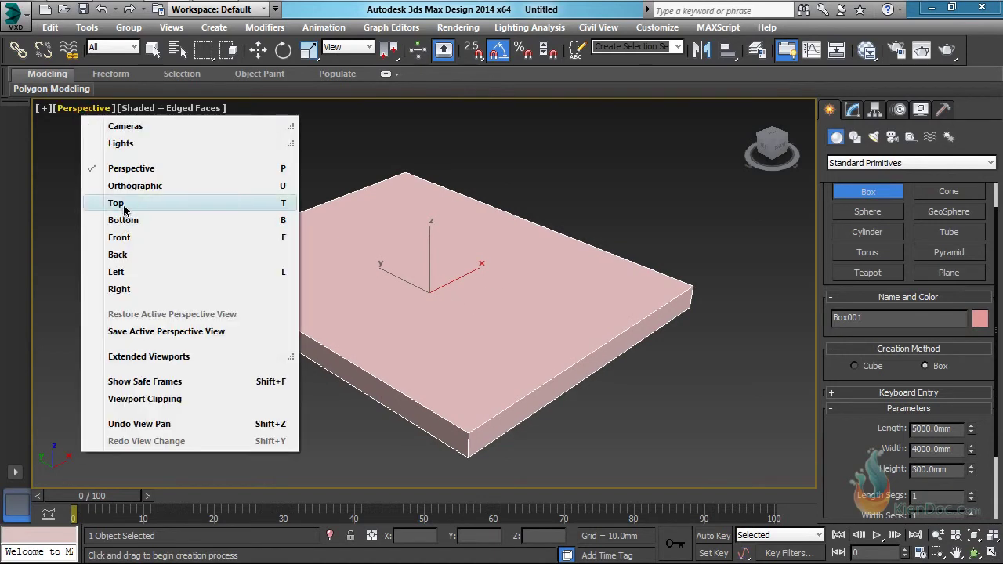
left_click(124, 205)
key("z")
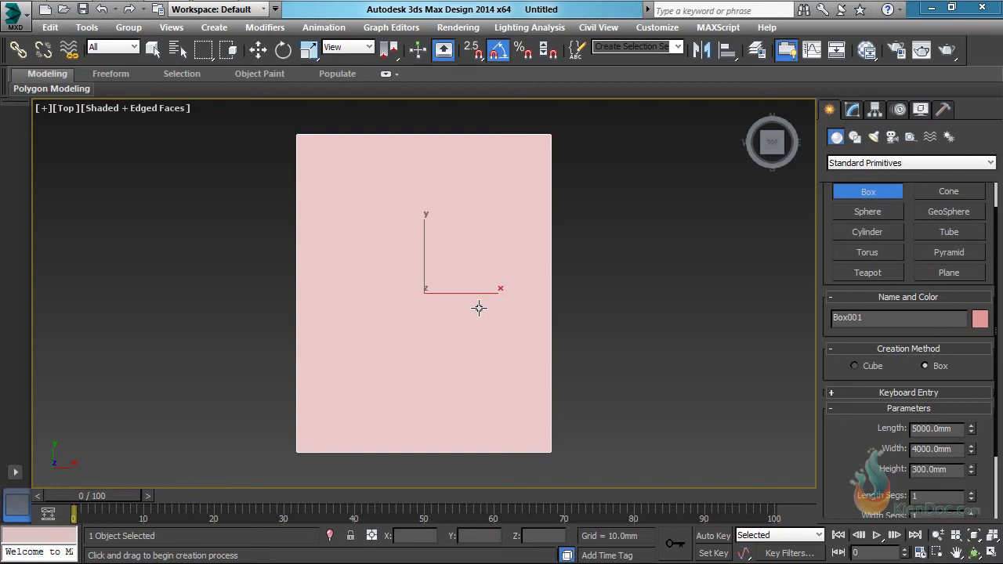
key("F3")
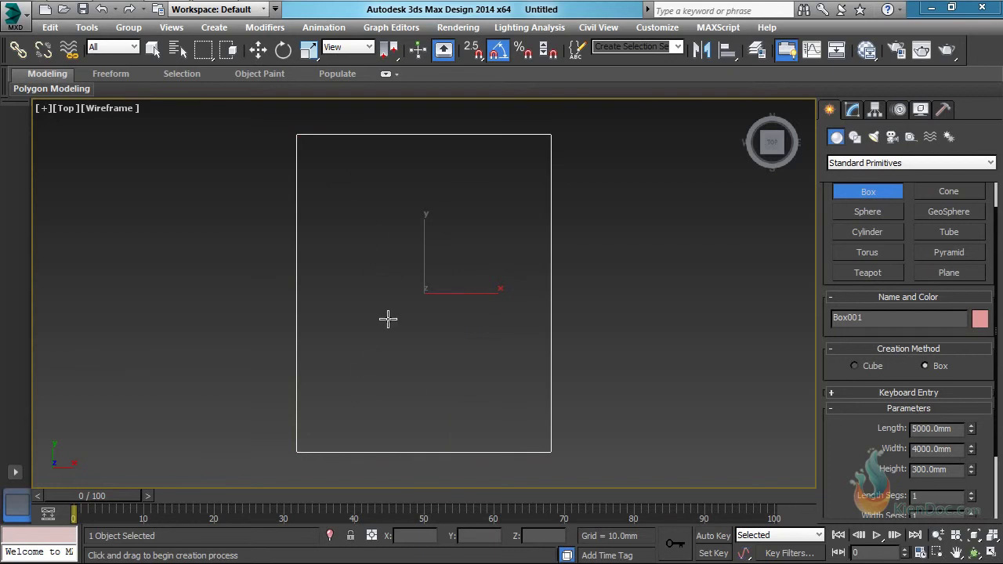
middle_click_drag(481, 272, 472, 276)
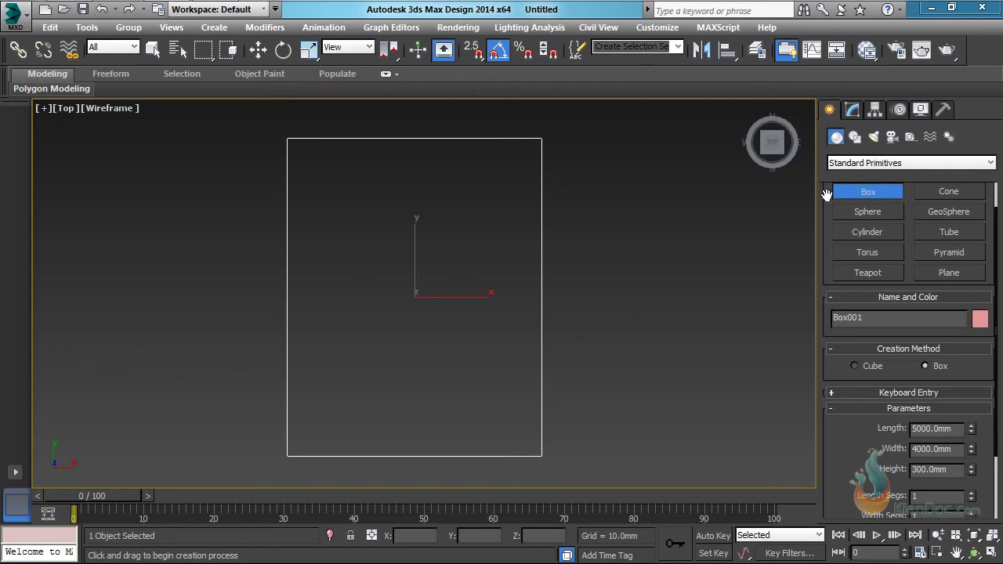
left_click_drag(347, 192, 487, 398)
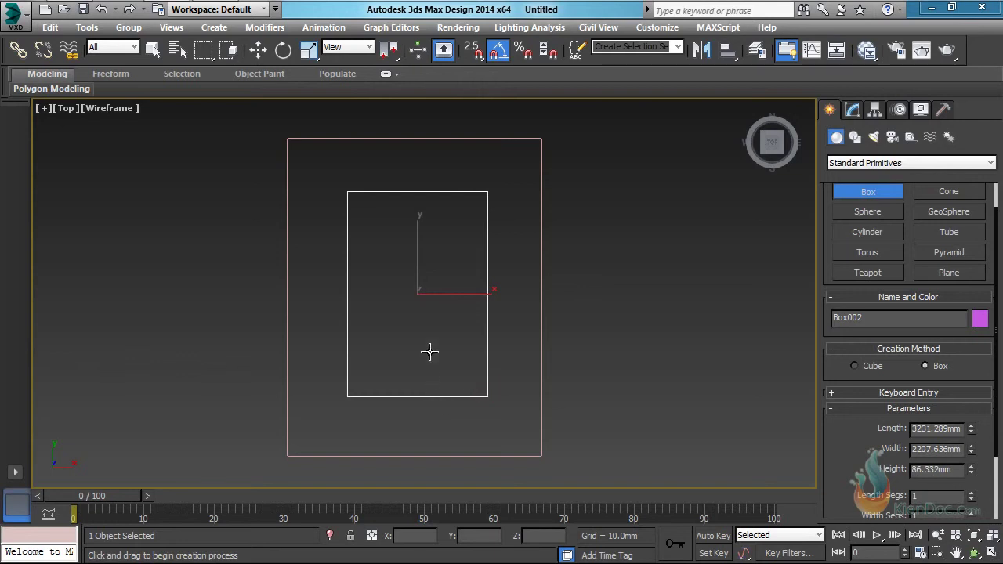
right_click(458, 324)
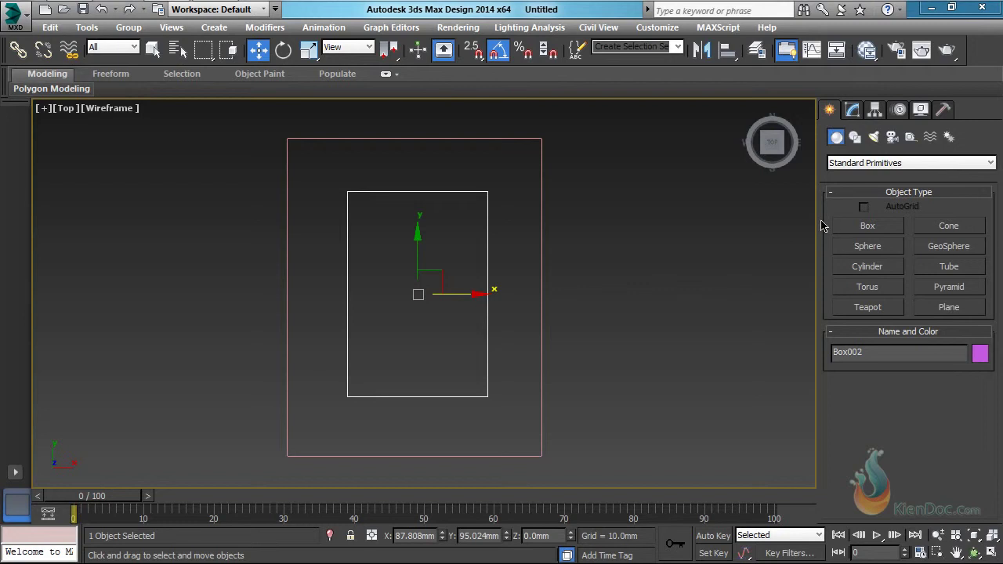
Set the inner box's length to 3000 mm and width to 2000 mm.
left_click(853, 110)
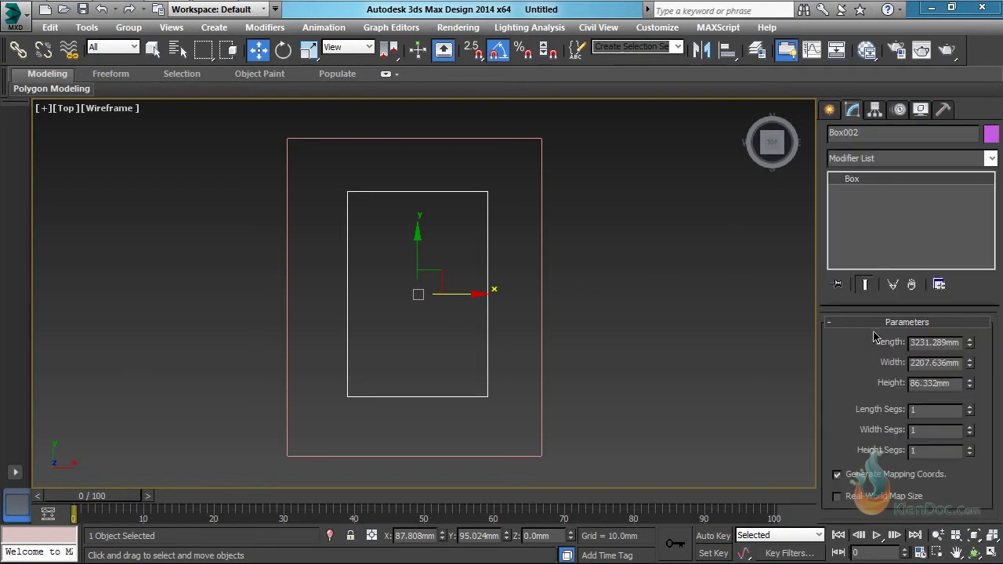
double_click(951, 345)
type("3000")
double_click(932, 365)
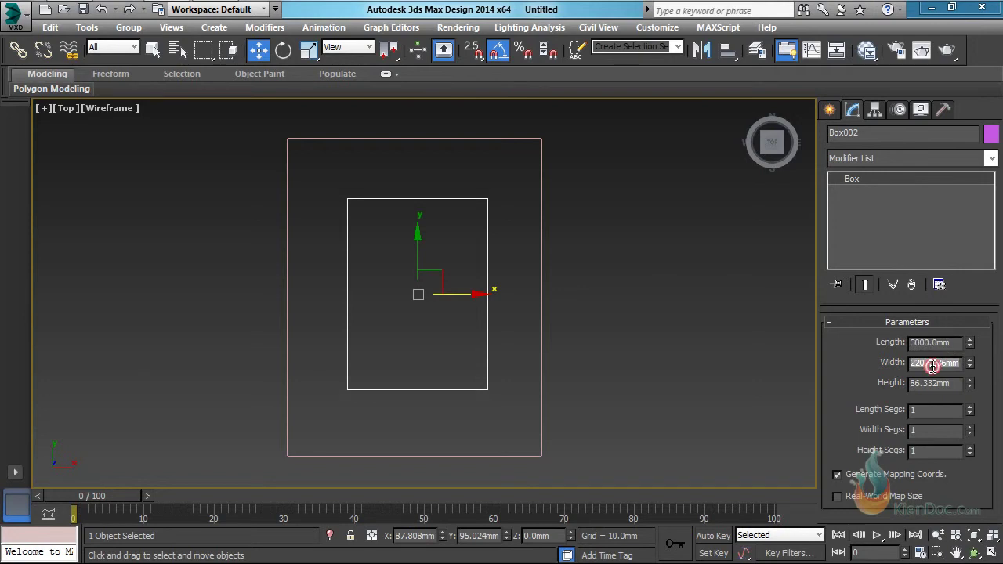
type("2000")
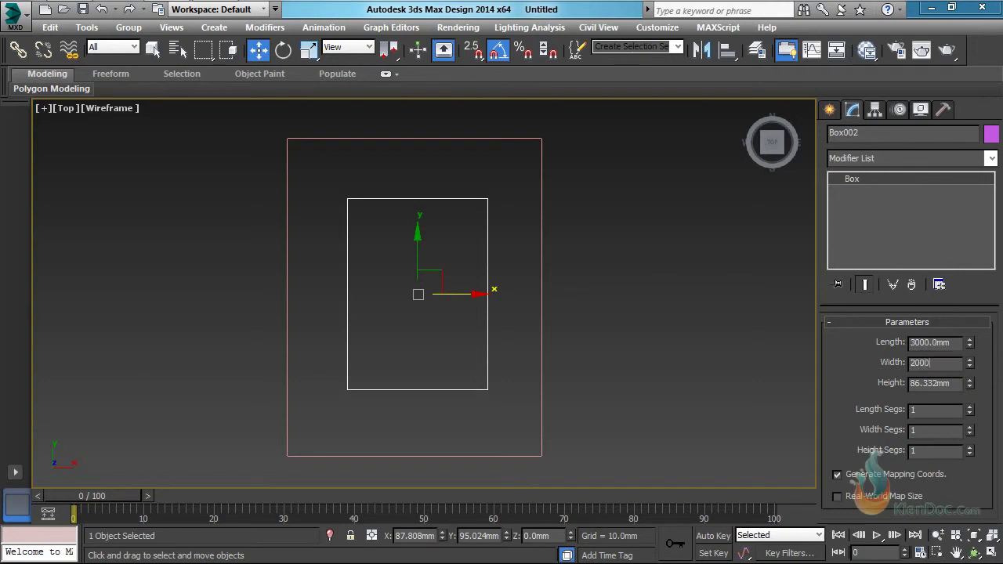
key("Return")
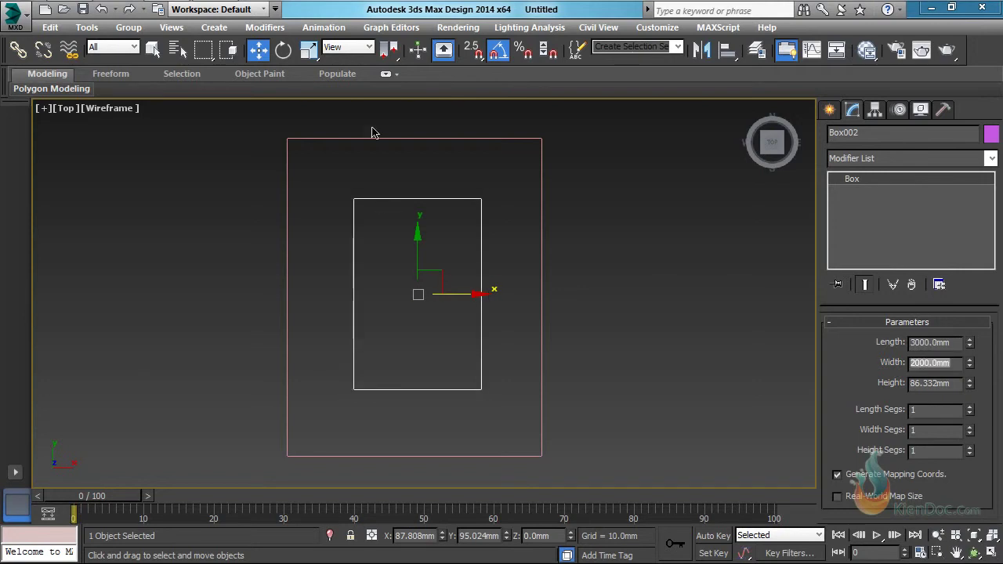
Align the inner box's pivot point with the center of the outer box in the X and Y positions only.
middle_click_drag(468, 224, 473, 217)
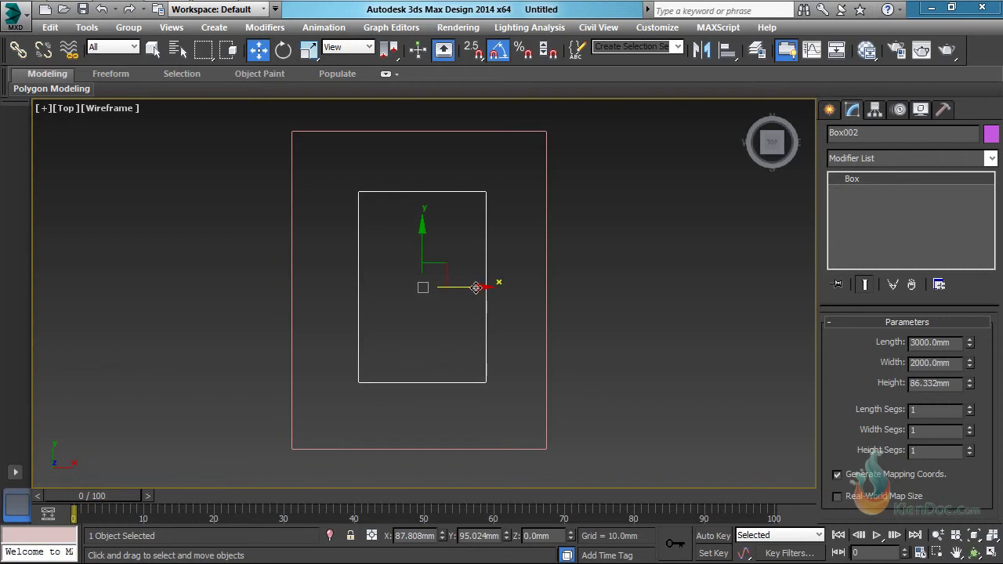
left_click_drag(476, 288, 474, 287)
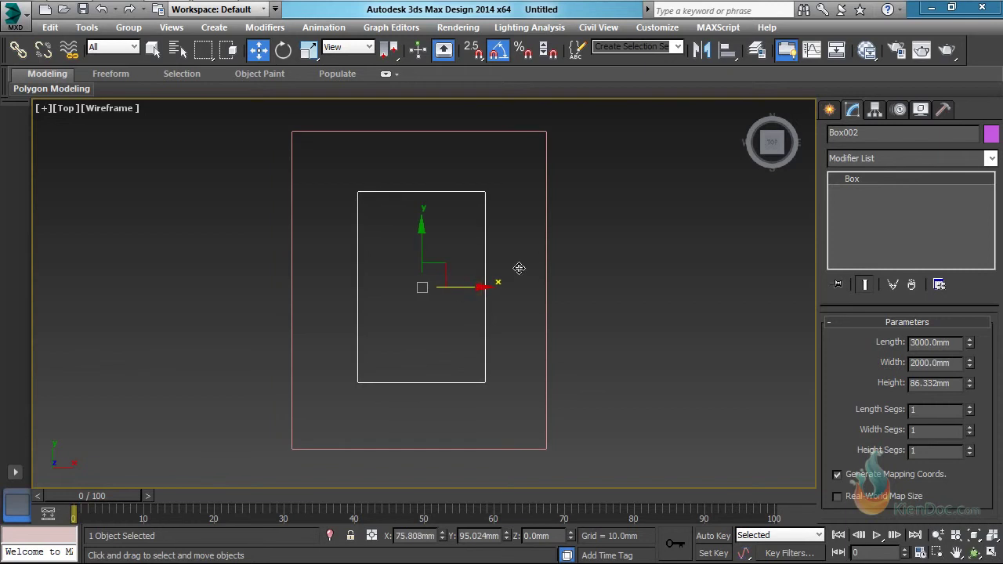
left_click(732, 53)
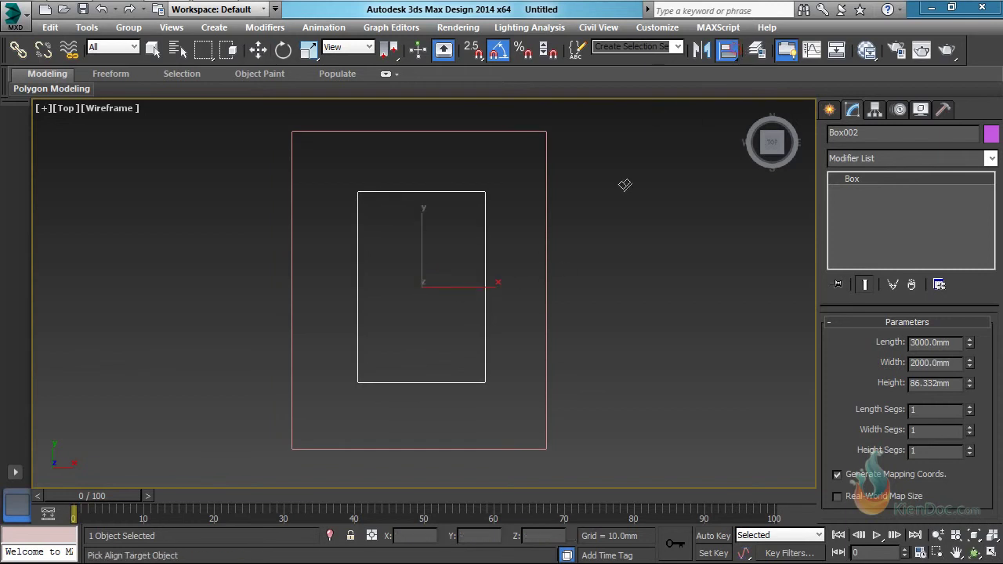
left_click(546, 170)
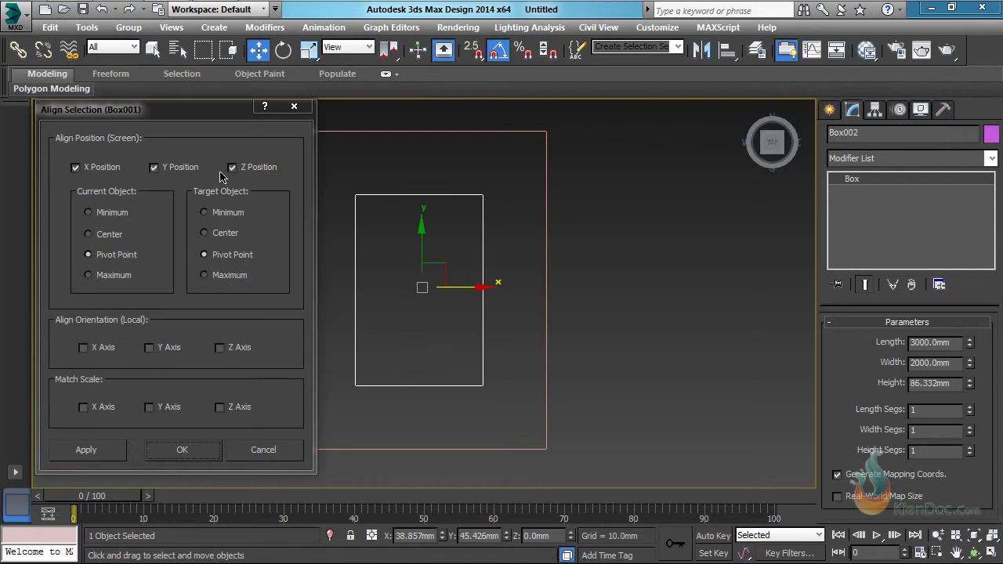
left_click(255, 167)
left_click(204, 235)
left_click(183, 450)
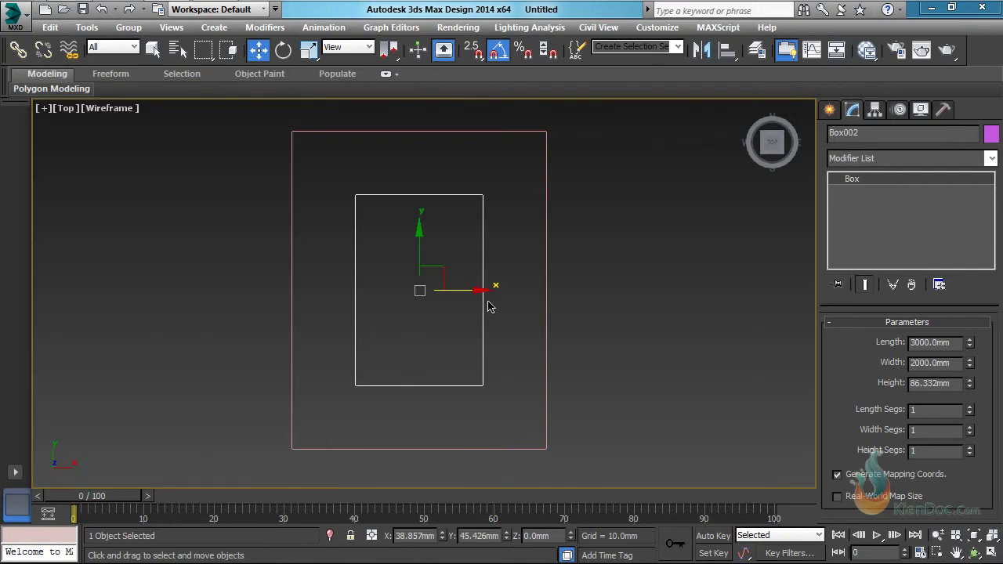
Return to shaded display and select the larger box from its underside.
key("F3")
mouse_move(443, 342)
middle_mouse_down("alt")
mouse_move(412, 410)
mouse_move(475, 177)
mouse_move(474, 195)
mouse_move(477, 181)
mouse_move(434, 232)
mouse_move(476, 224)
mouse_move(687, 260)
mouse_move(512, 236)
mouse_move(531, 280)
mouse_move(536, 250)
middle_mouse_up("alt")
scroll(455, 206, "up", 2)
scroll(533, 248, "up", 3)
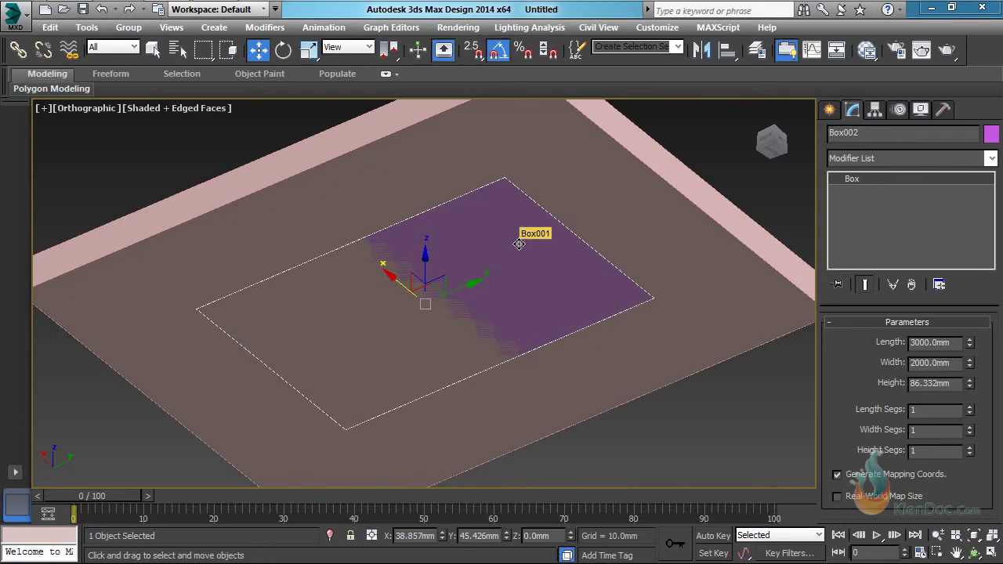
left_click(519, 245)
scroll(541, 275, "down", 3)
middle_click_drag(557, 298, 572, 223, "alt")
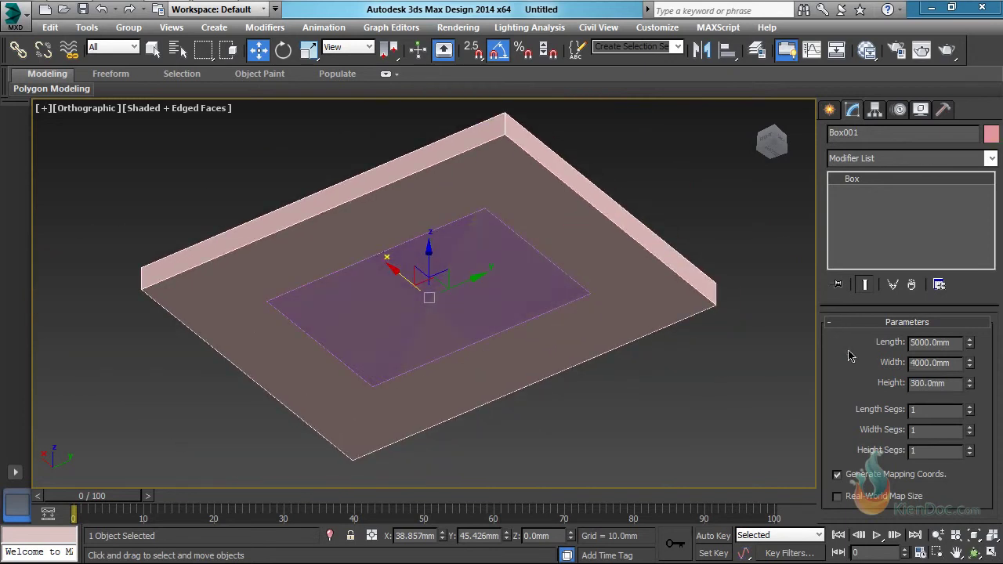
Subtract the inner box from the selected larger box with a Boolean compound object set to Subtraction (A-B).
left_click(829, 112)
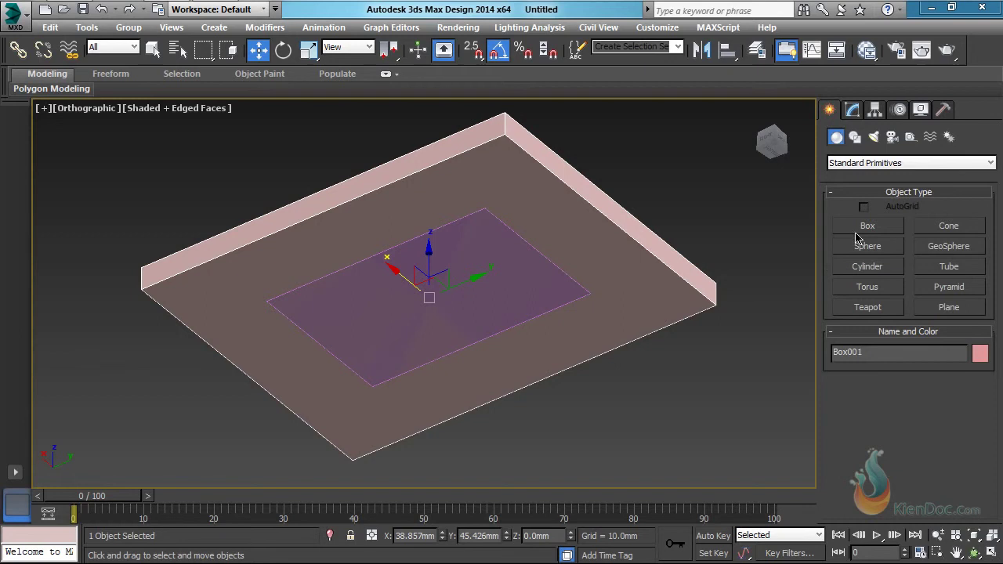
left_click(862, 163)
left_click(862, 197)
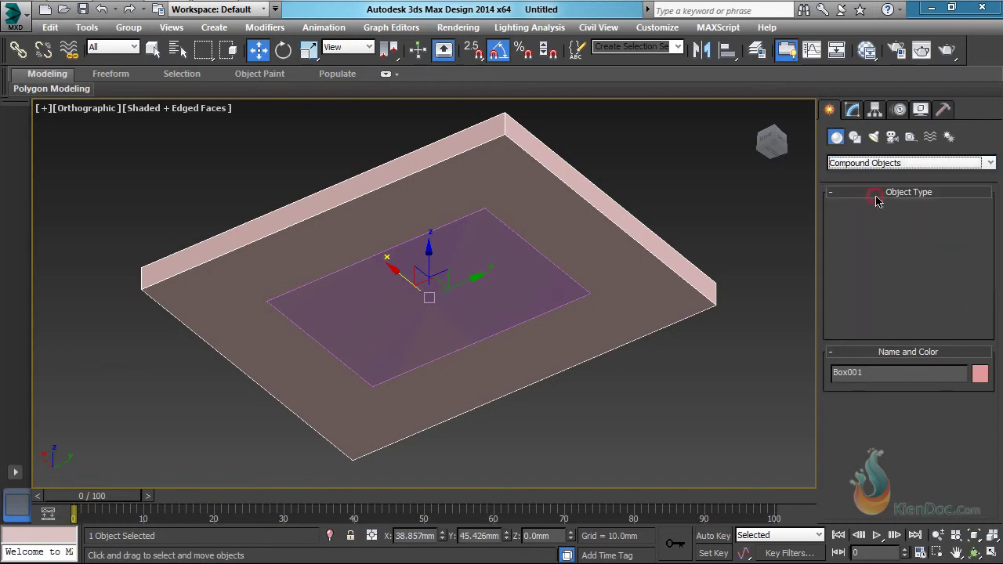
left_click(867, 287)
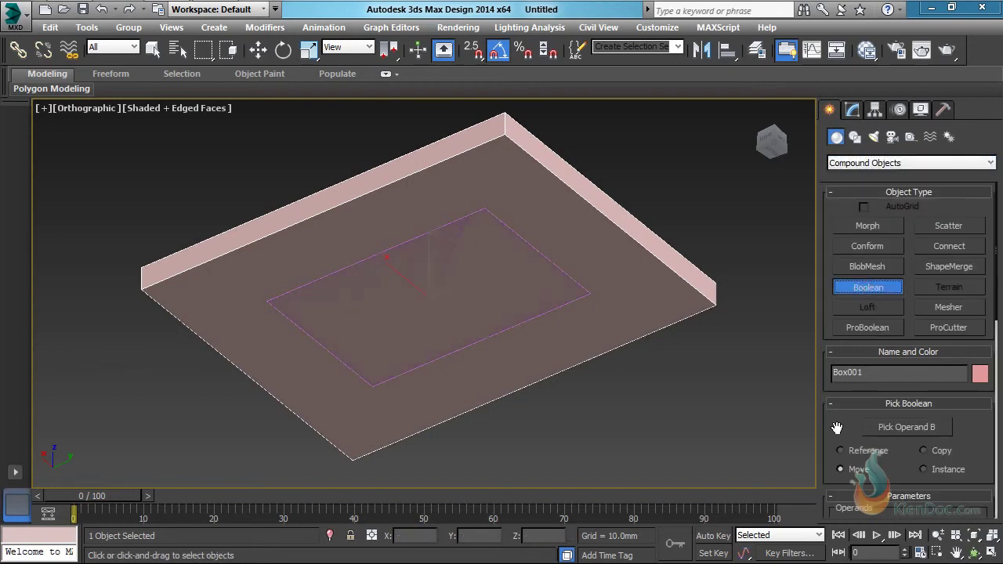
left_click_drag(836, 428, 833, 194)
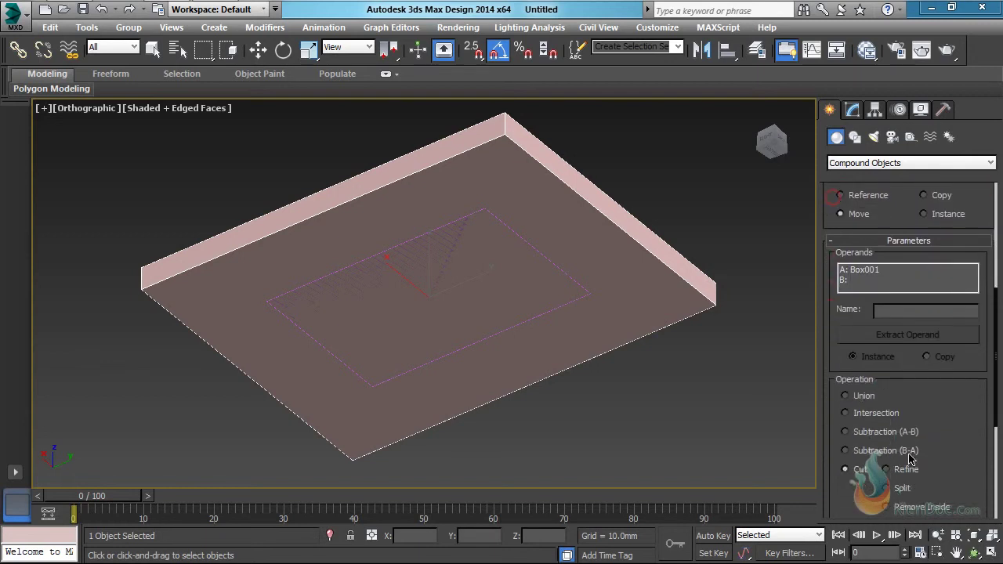
left_click(870, 432)
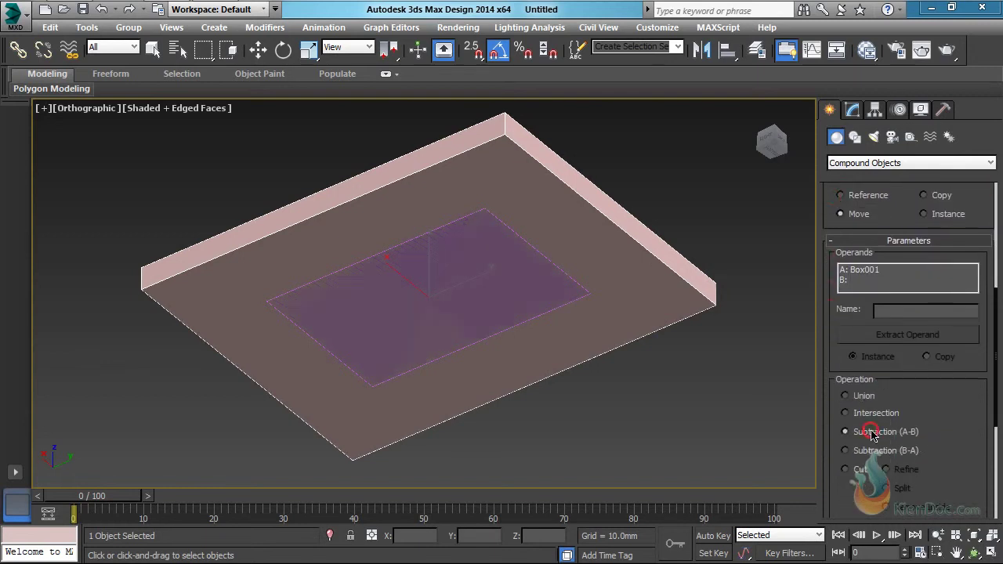
left_click_drag(902, 209, 902, 400)
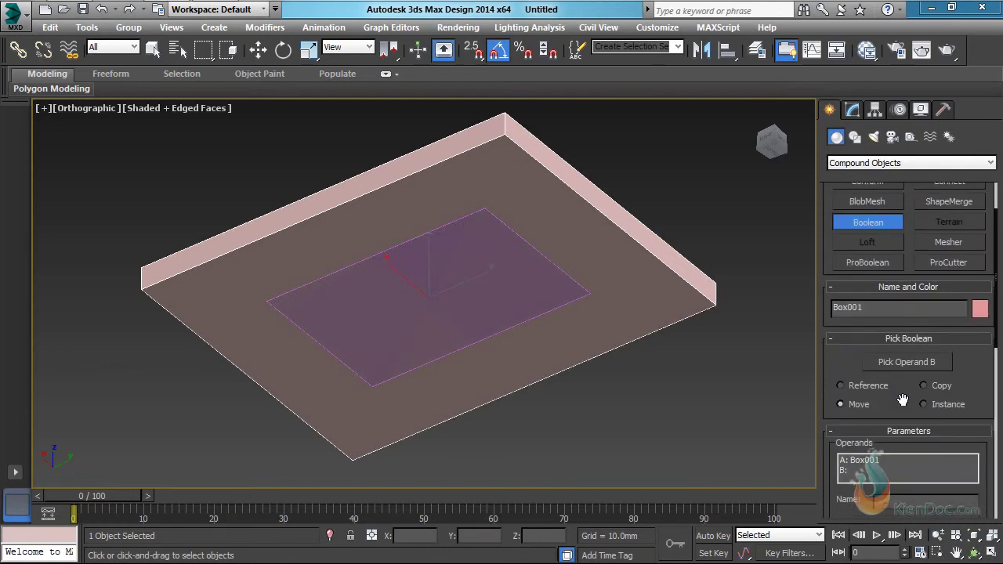
left_click(914, 364)
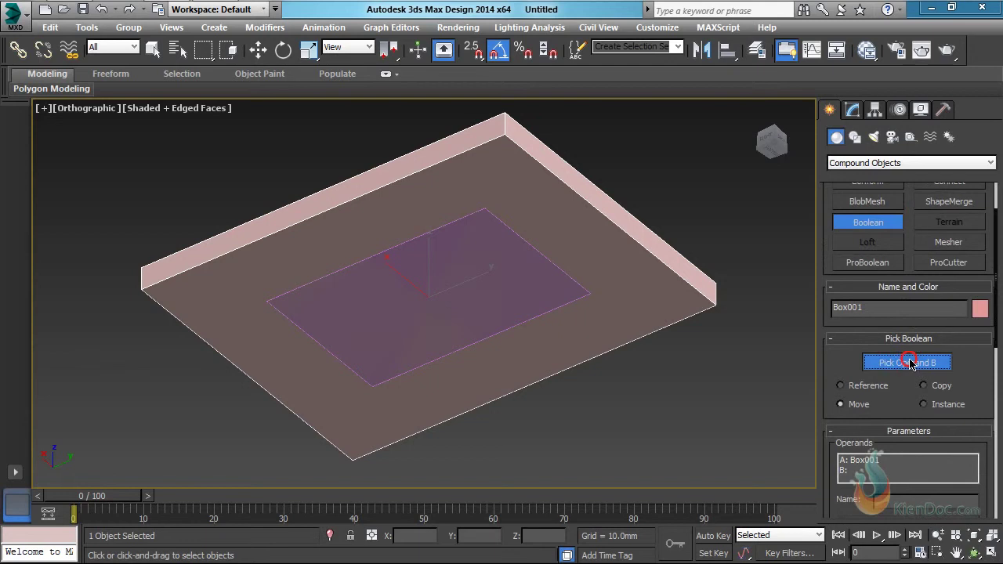
left_click(514, 274)
Examine the walls and corners of the rectangular recess on the box's underside from several angles.
middle_click_drag(541, 273, 621, 303)
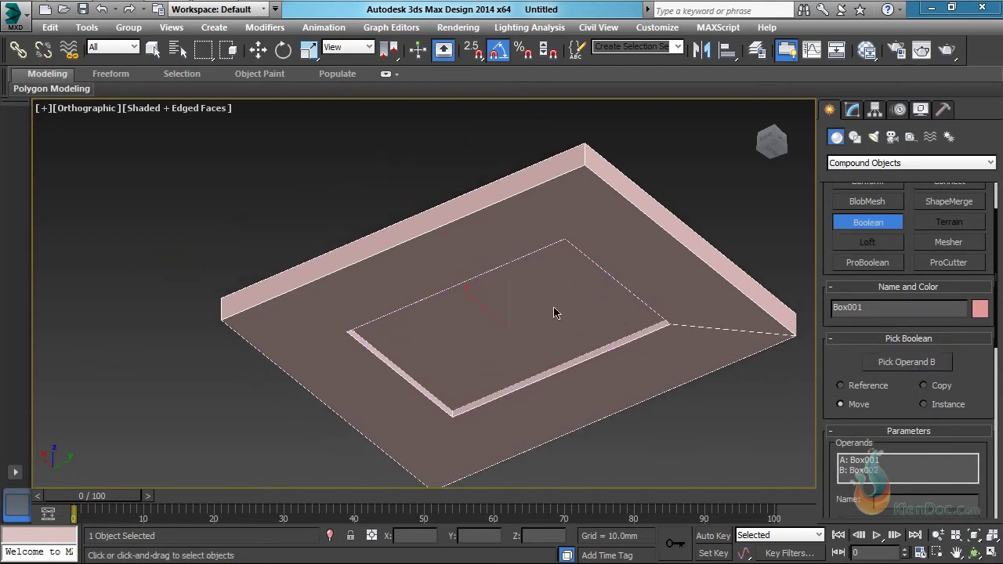
middle_click_drag(554, 313, 470, 331, "alt")
scroll(402, 315, "up", 5)
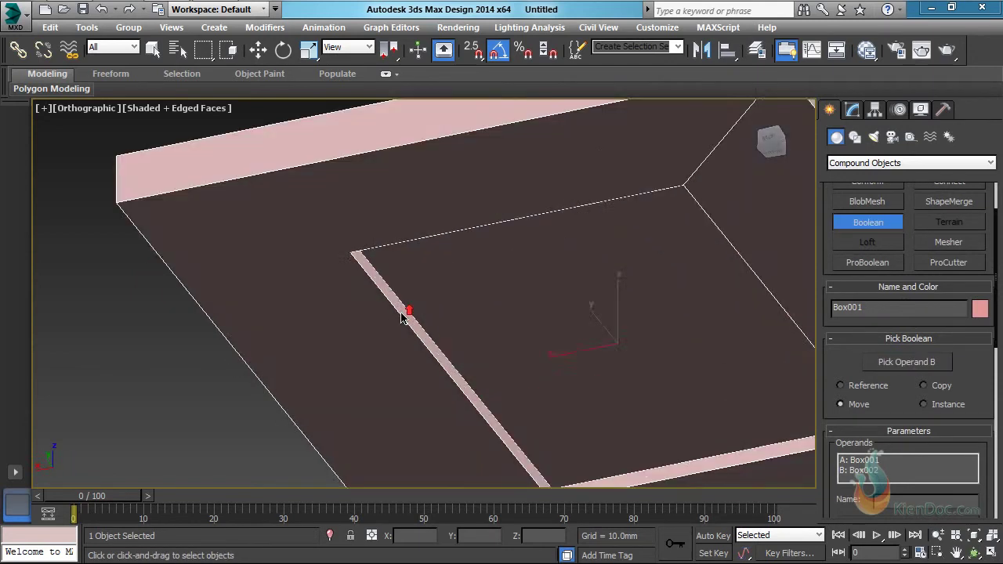
middle_click_drag(401, 315, 479, 298, "alt")
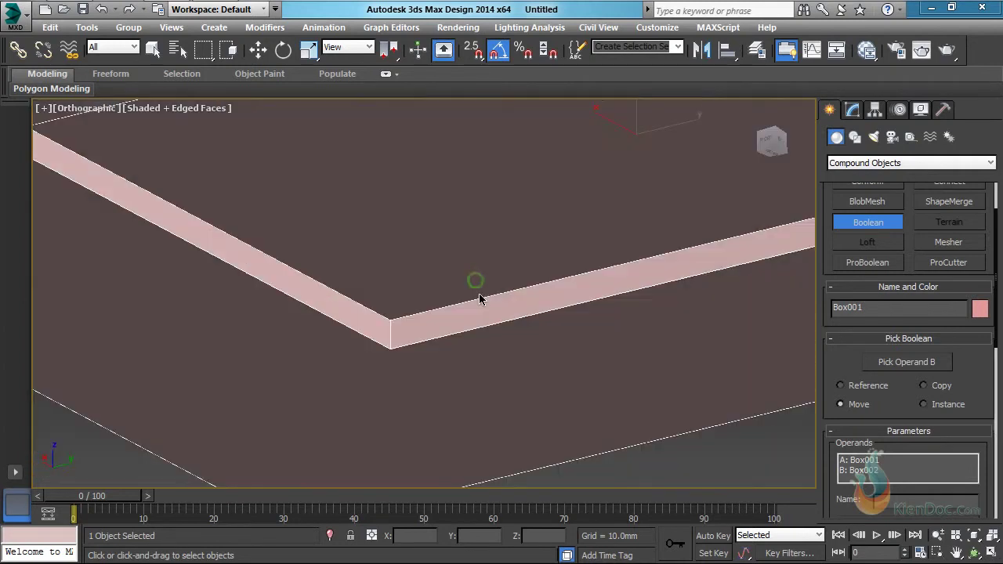
scroll(437, 331, "down", 6)
middle_click_drag(392, 331, 470, 320, "alt")
scroll(470, 309, "up", 3)
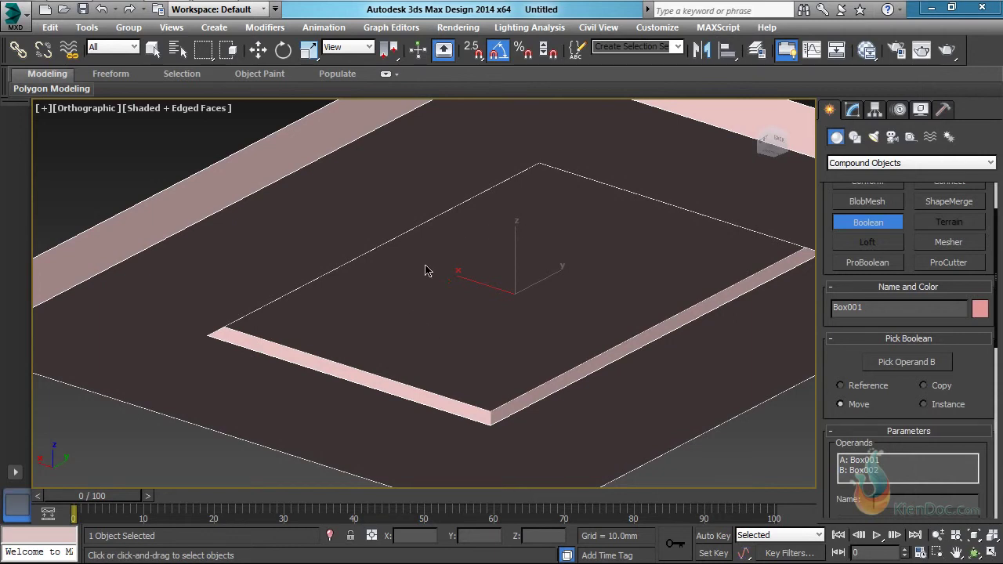
scroll(519, 271, "down", 4)
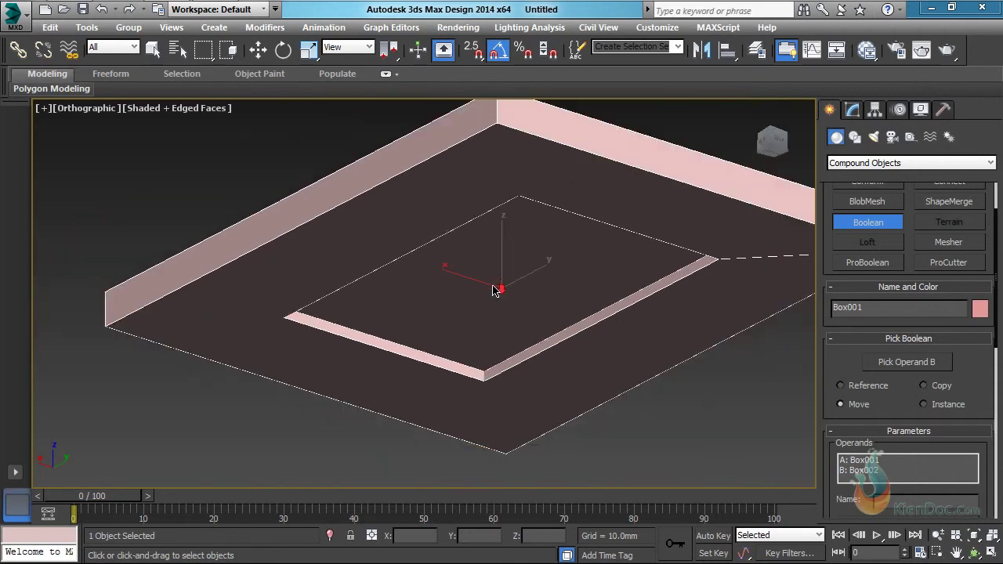
Switch to a wireframe Top view and draw a cylinder about 554 mm in radius and 62 mm high at the recess's center.
key("t")
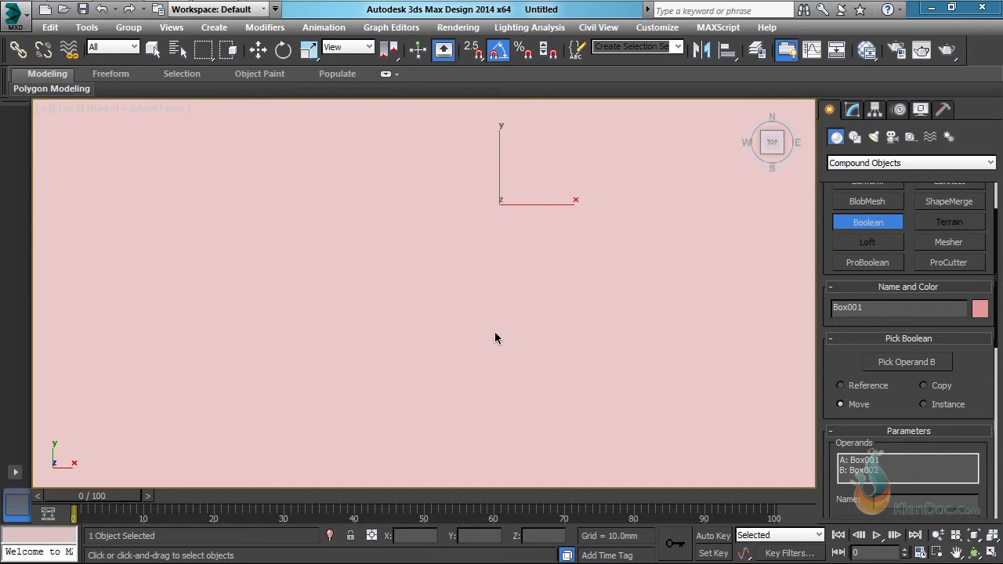
key("z")
key("F3")
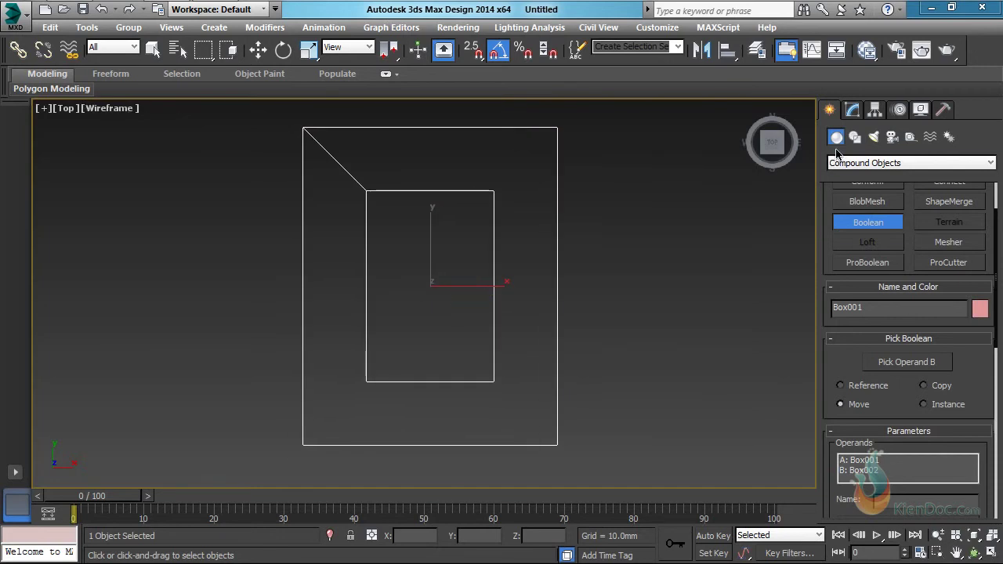
left_click(844, 163)
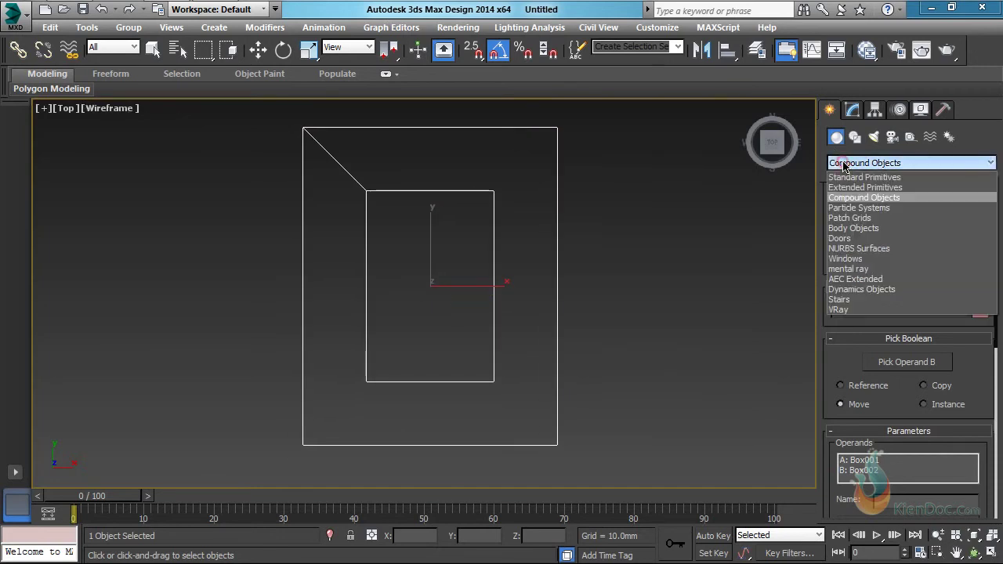
left_click(859, 174)
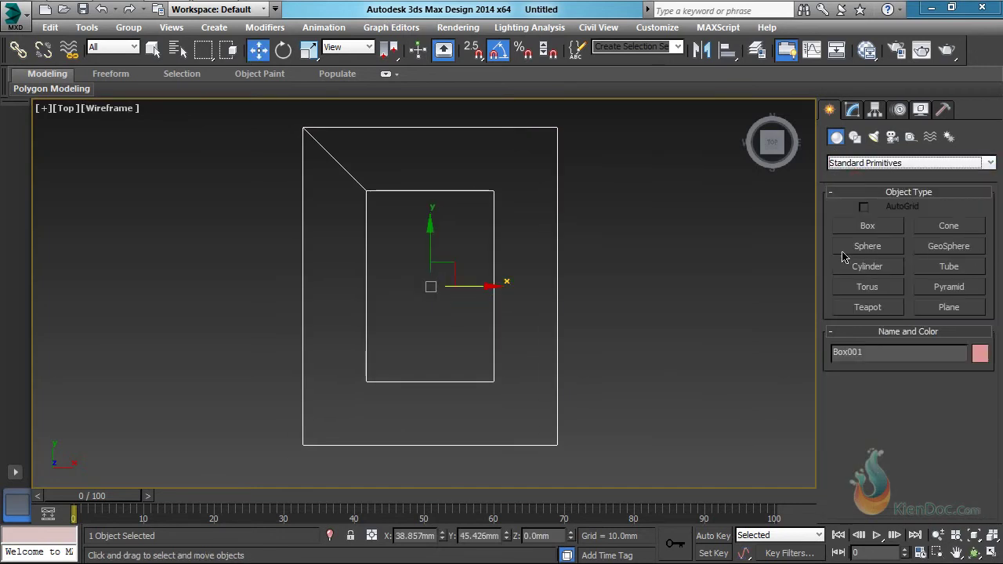
left_click(868, 268)
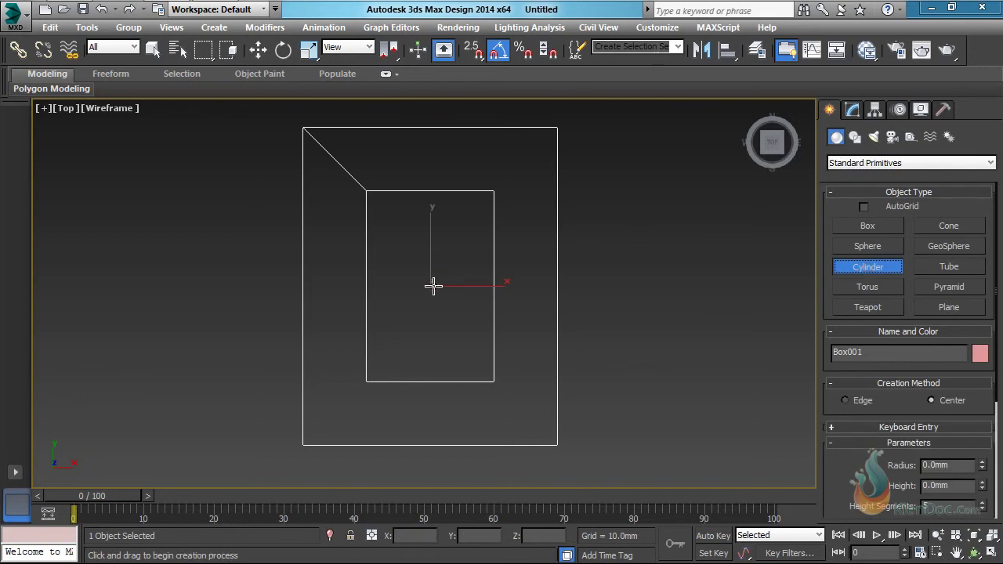
left_click_drag(431, 285, 443, 251)
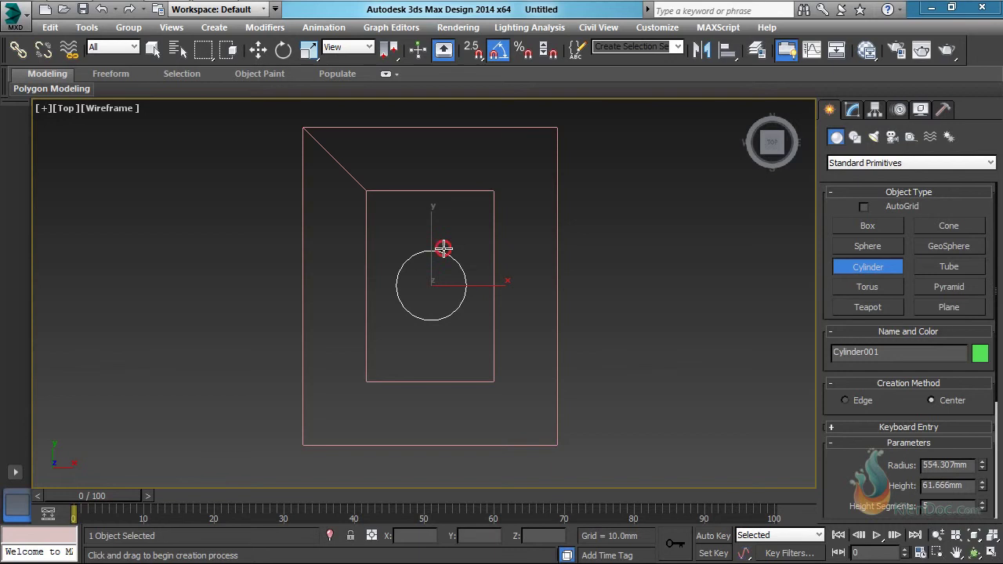
Set the cylinder's radius to 550 mm and height to 30 mm.
double_click(956, 466)
type("550")
key("Tab")
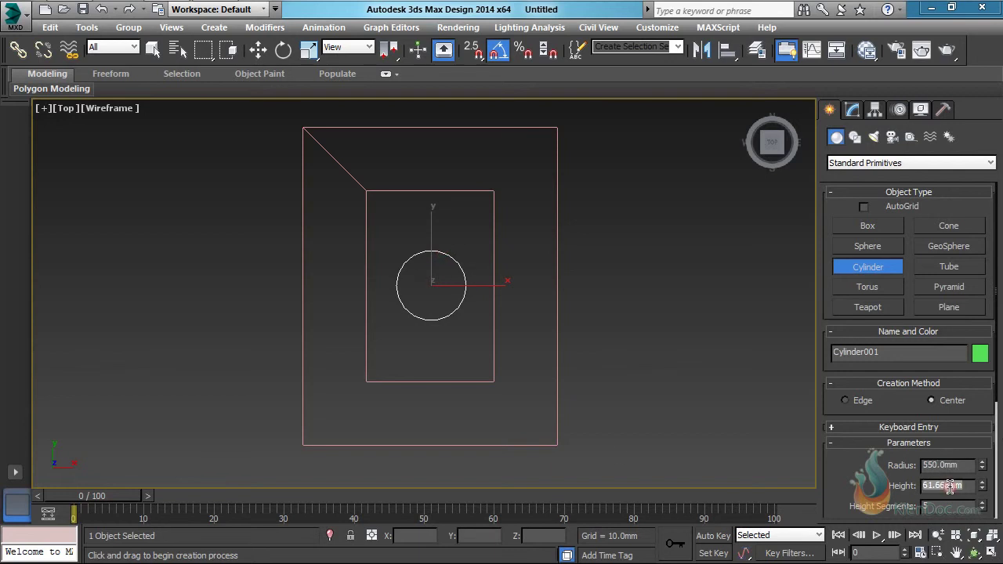
type("30")
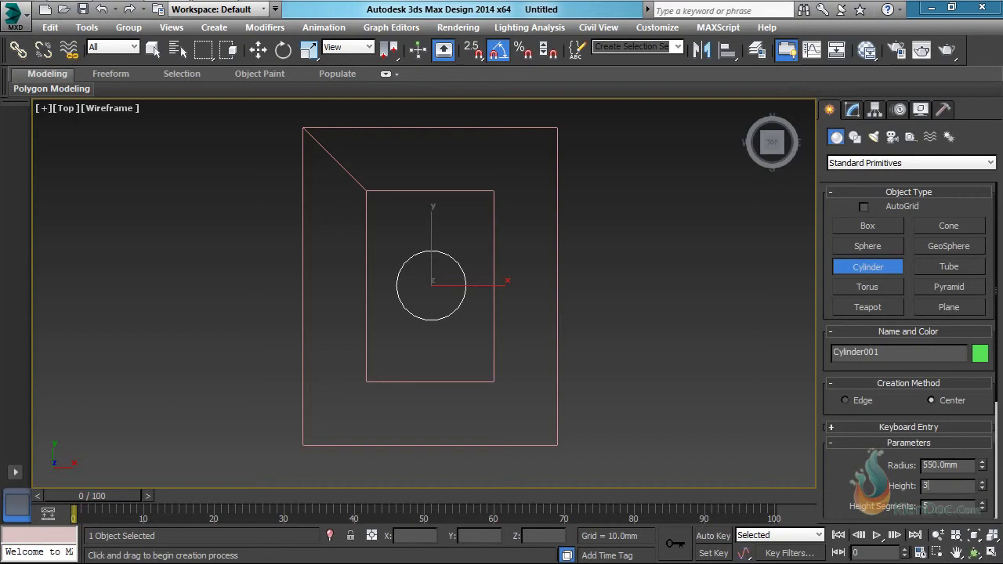
key("Return")
Return to shaded display, reduce the cylinder's height segments to 1 and increase its number of sides for a rounder outline.
mouse_move(403, 347)
middle_mouse_down()
mouse_move(473, 258)
mouse_move(475, 154)
mouse_move(471, 252)
middle_mouse_up()
key("F3")
scroll(471, 253, "up", 10)
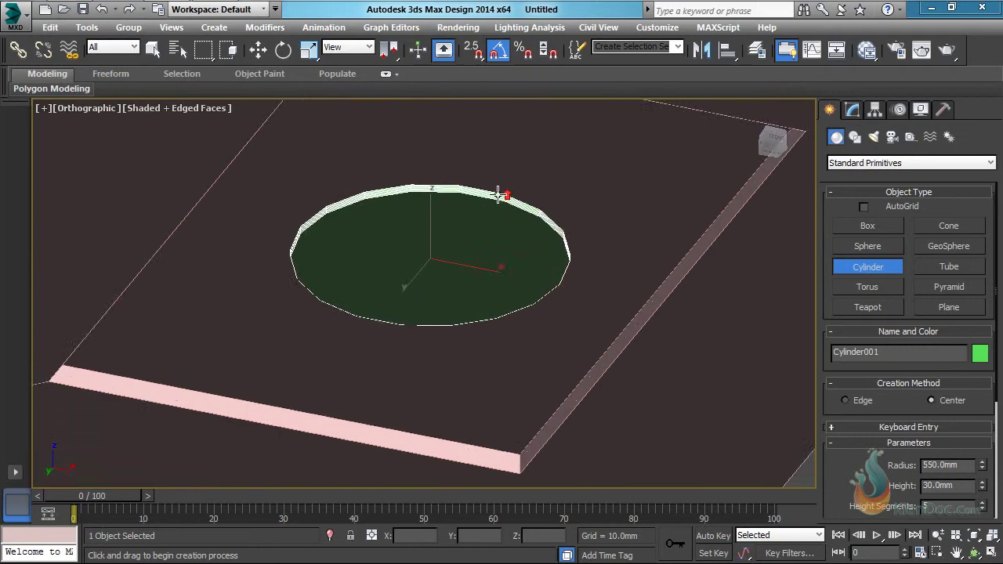
middle_click_drag(513, 227, 493, 245)
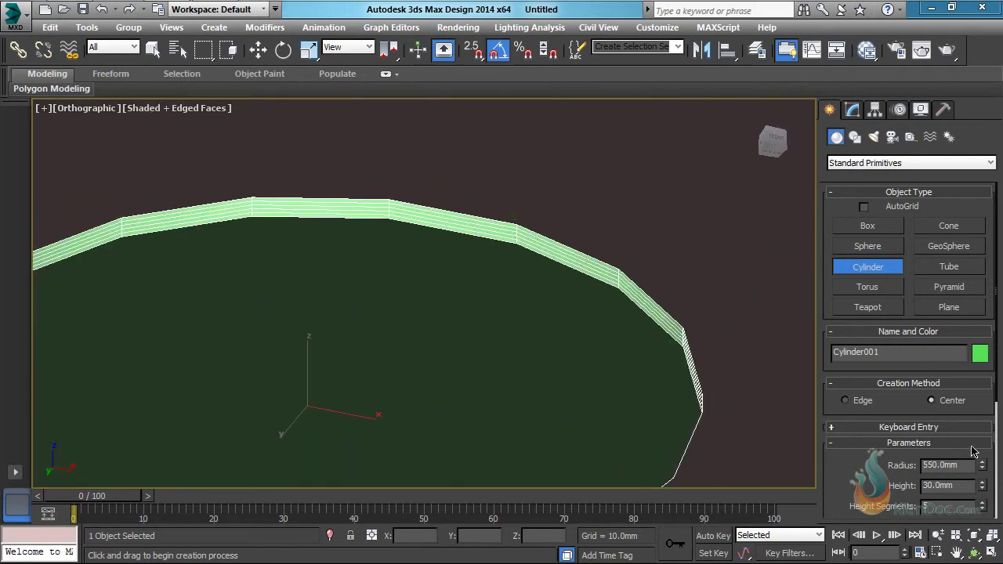
left_click_drag(872, 478, 931, 371)
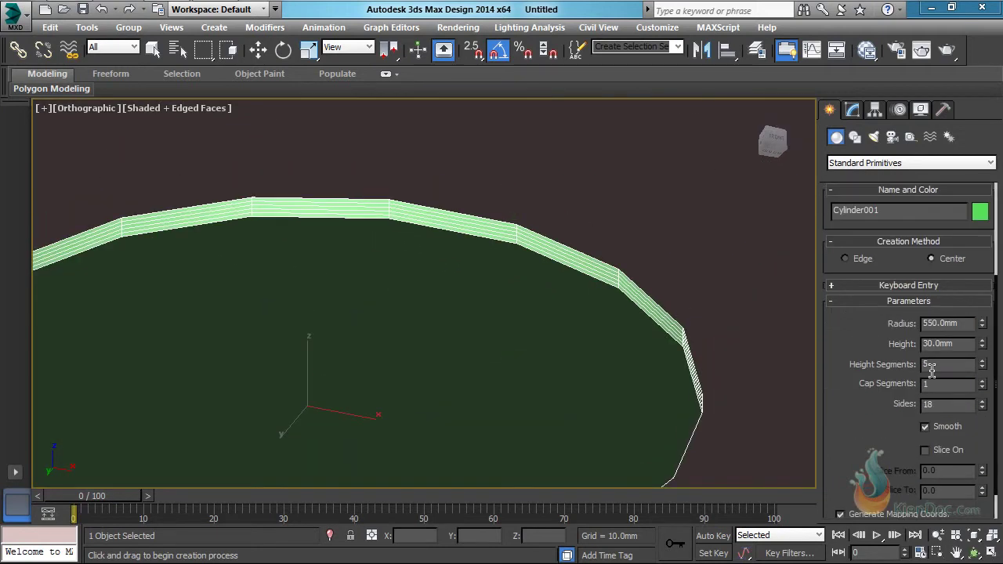
right_click(985, 372)
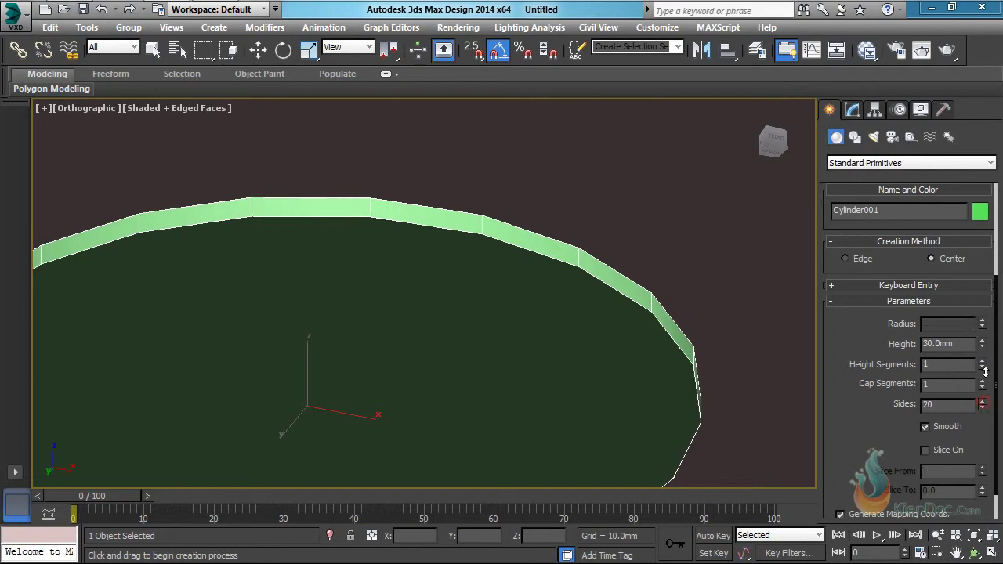
mouse_move(985, 405)
left_mouse_down()
mouse_move(983, 332)
mouse_move(970, 330)
left_mouse_up()
left_click_drag(984, 404, 984, 361)
middle_click_drag(580, 321, 532, 272)
scroll(581, 289, "down", 6)
Align the cylinder's center with the center of the recessed box in the X and Y positions only.
key("w")
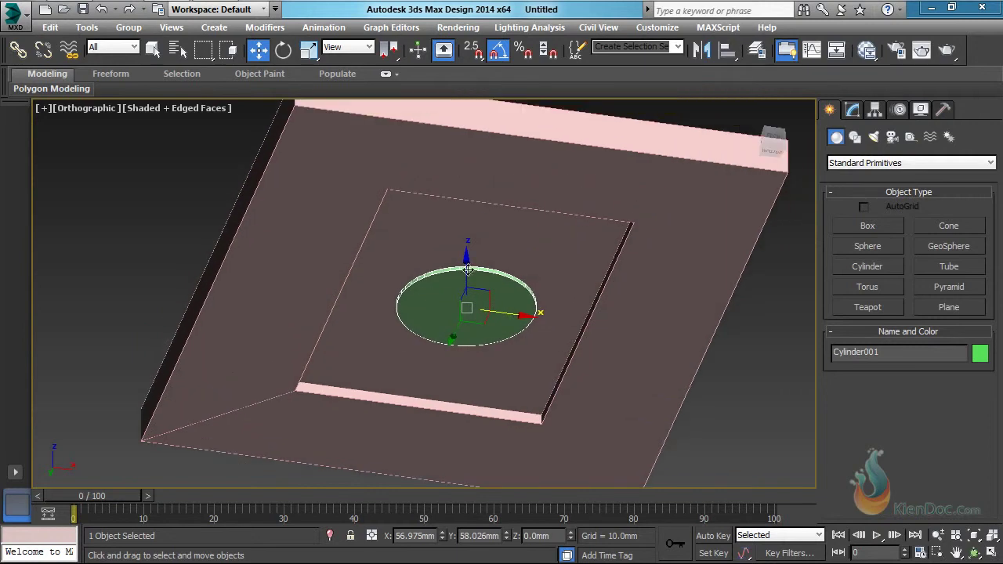
left_click(727, 49)
left_click(669, 210)
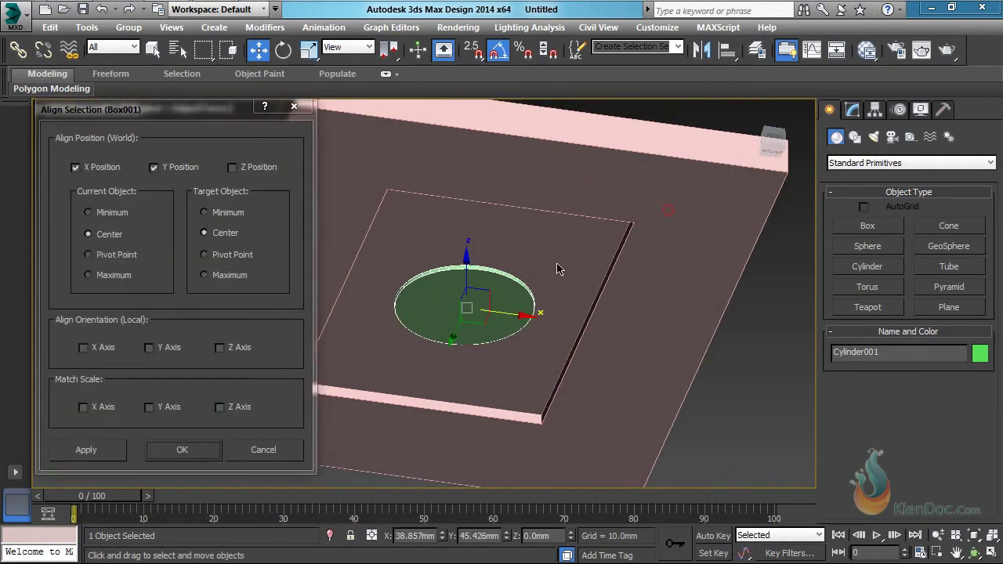
left_click(182, 450)
Examine the centered cylinder and the depth of the recess at its corner from below.
scroll(384, 364, "down", 4)
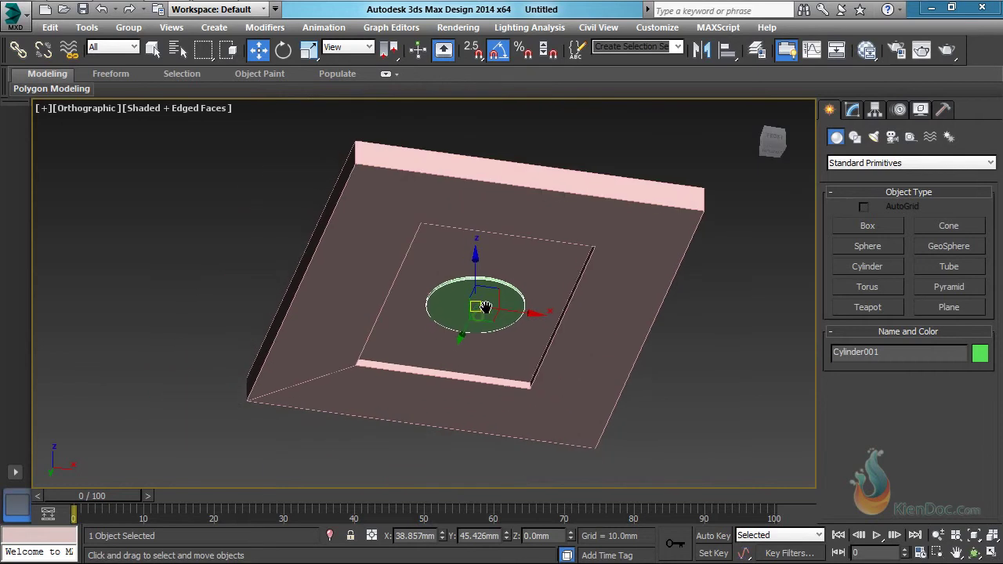
scroll(456, 280, "up", 3)
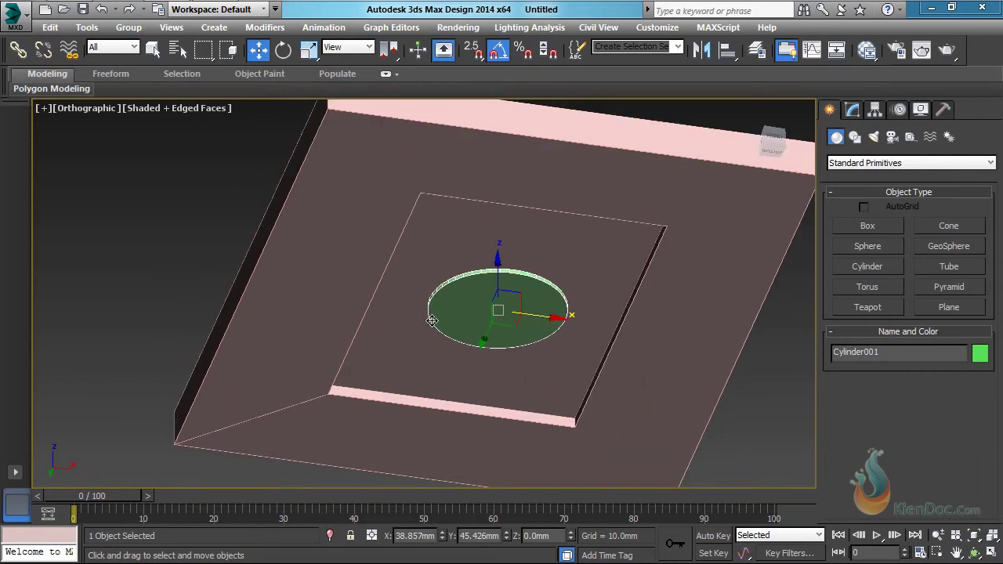
scroll(513, 263, "up", 2)
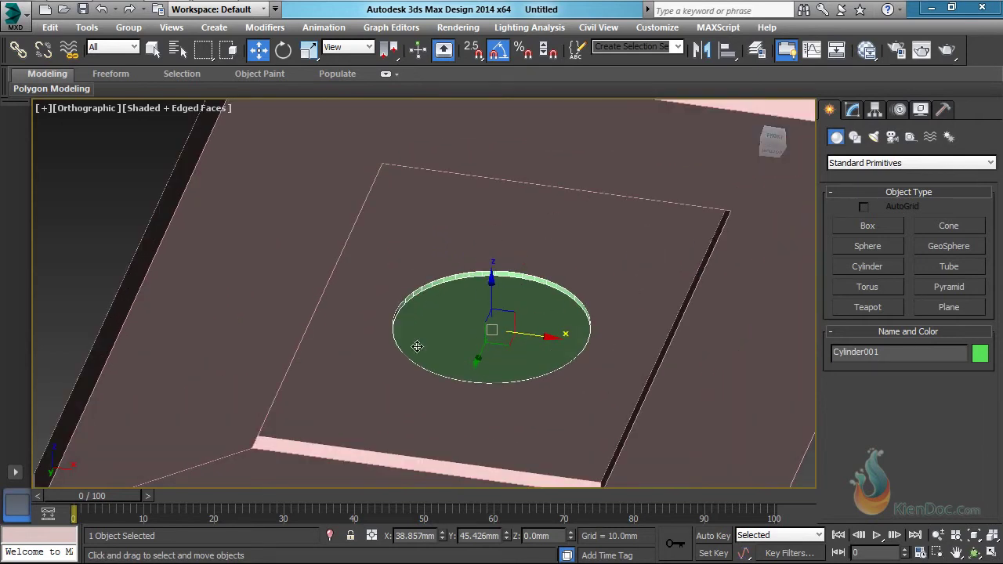
middle_click_drag(486, 305, 504, 352, "alt")
scroll(470, 334, "up", 5)
scroll(450, 358, "down", 3)
scroll(439, 348, "up", 5)
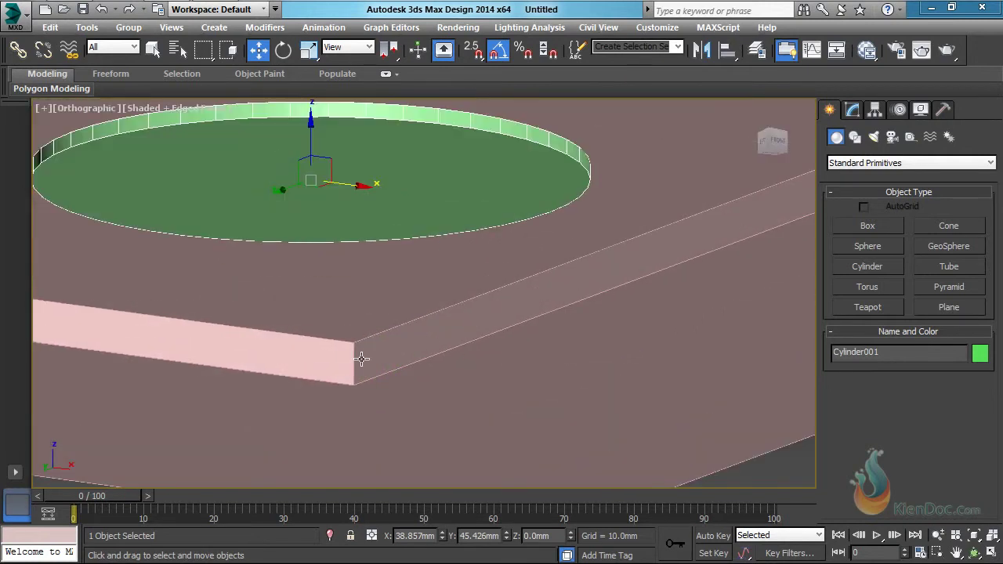
scroll(461, 330, "down", 4)
scroll(516, 320, "up", 2)
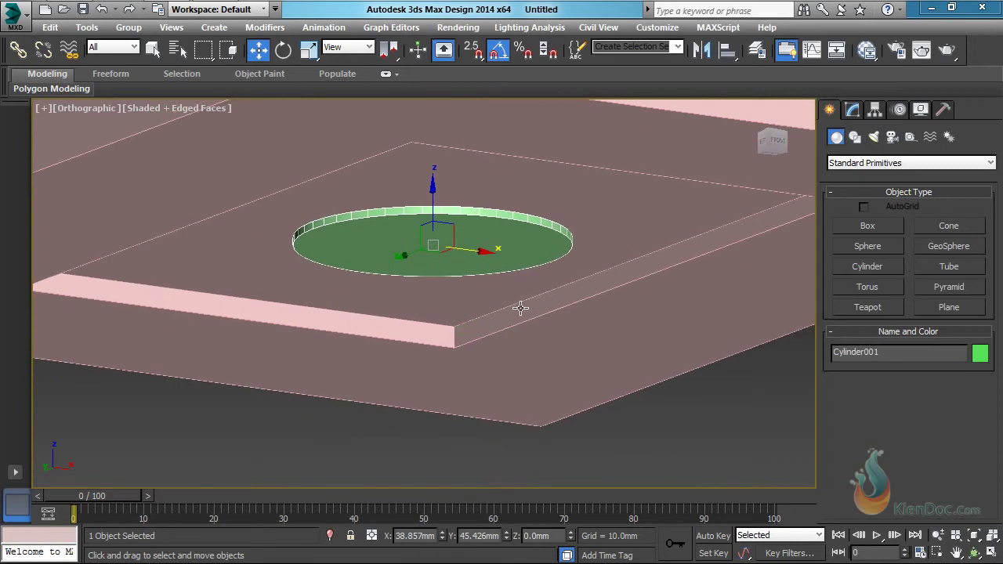
scroll(520, 308, "up", 3)
scroll(470, 345, "down", 3)
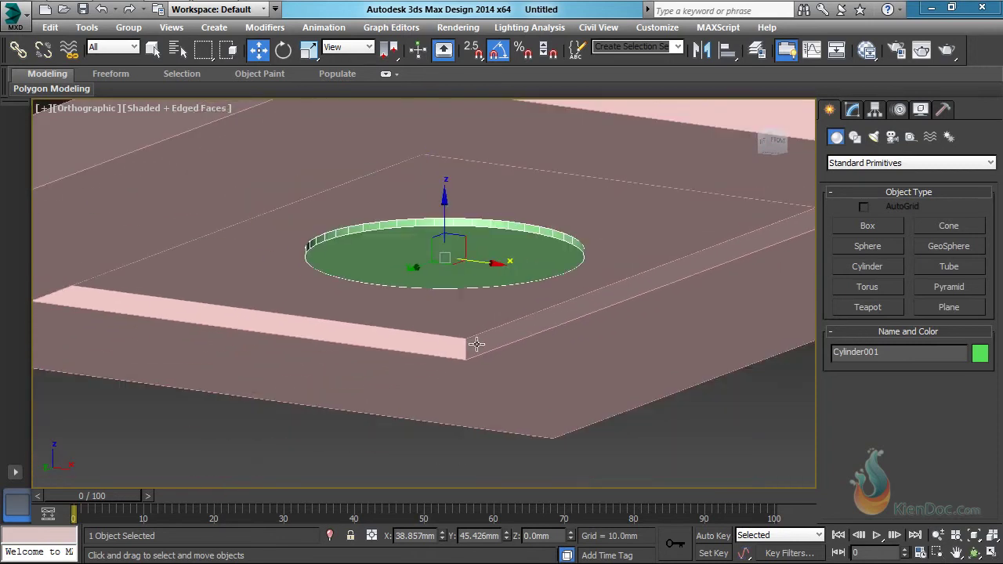
scroll(477, 344, "up", 3)
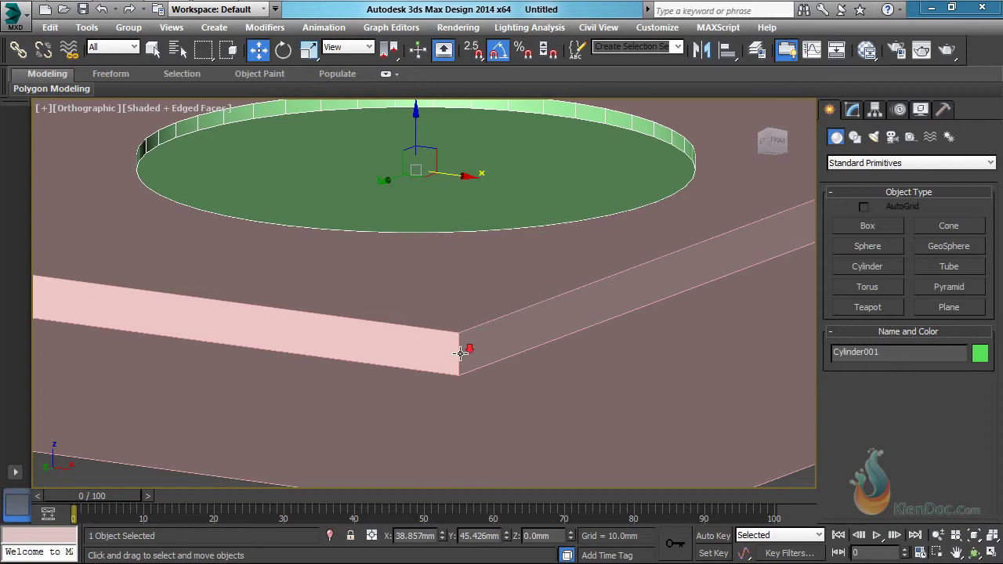
scroll(463, 353, "down", 3)
scroll(462, 352, "up", 3)
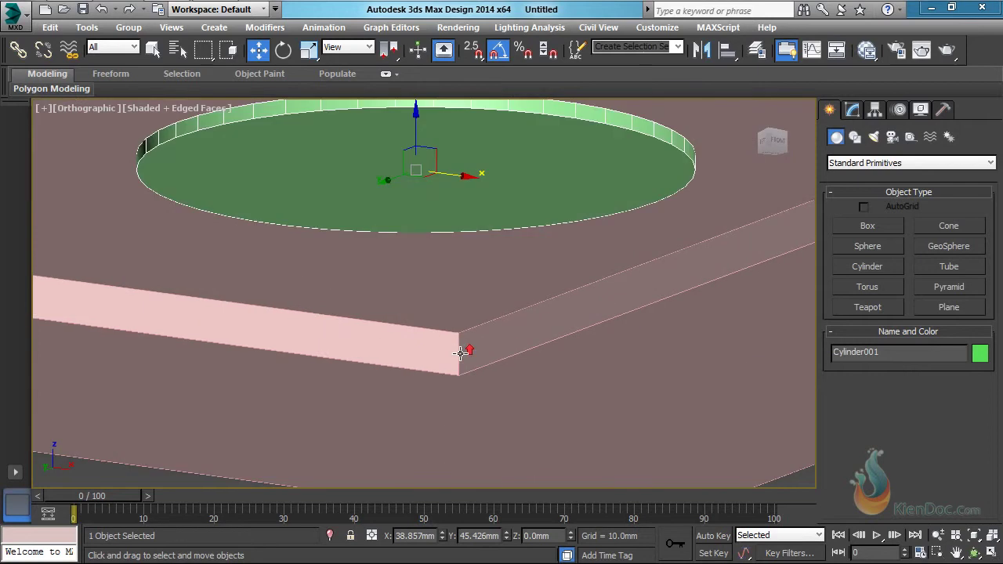
Convert the recessed box to an Editable Poly.
left_click(538, 340)
scroll(538, 341, "down", 5)
right_click(539, 344)
mouse_move(585, 490)
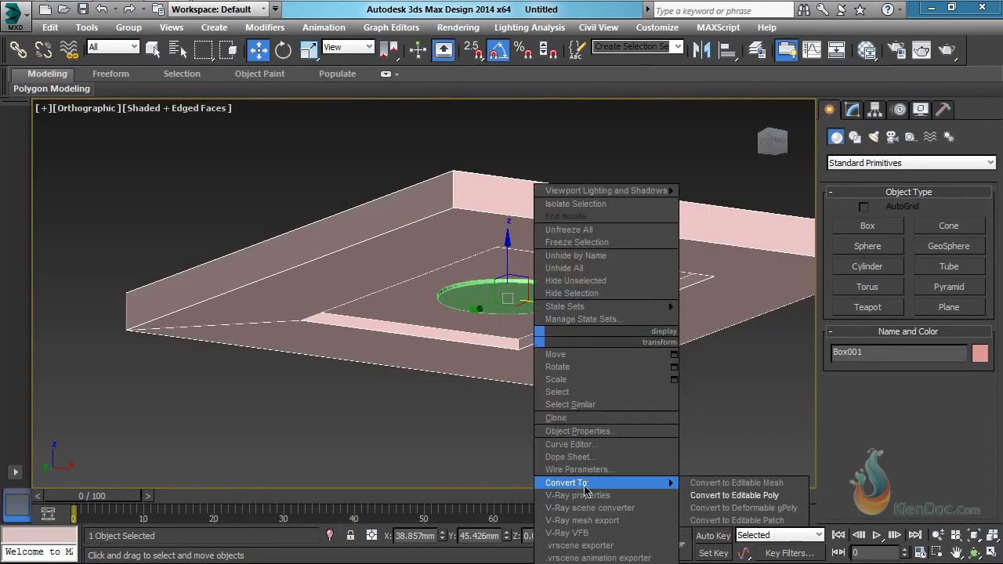
left_click(768, 496)
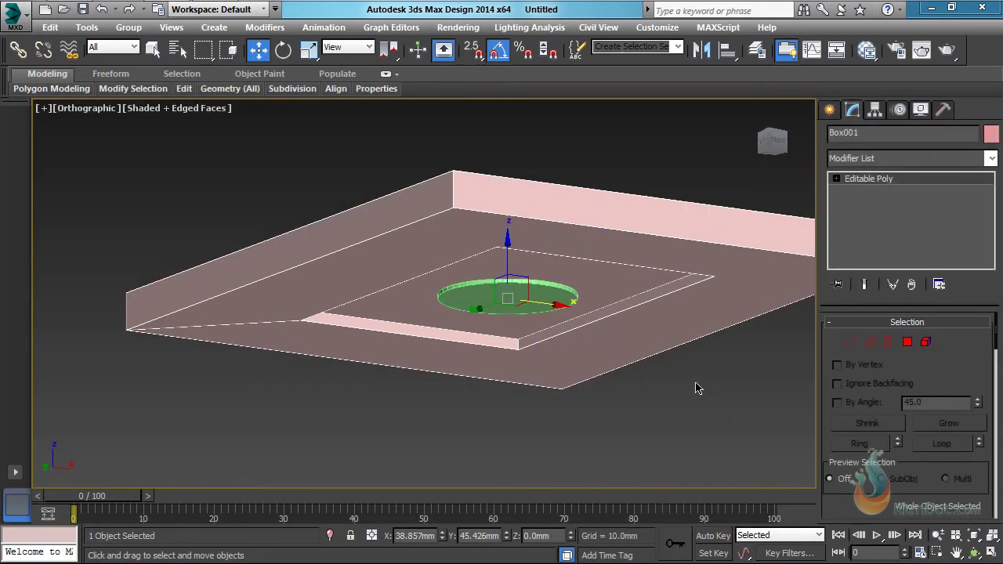
scroll(531, 275, "up", 4)
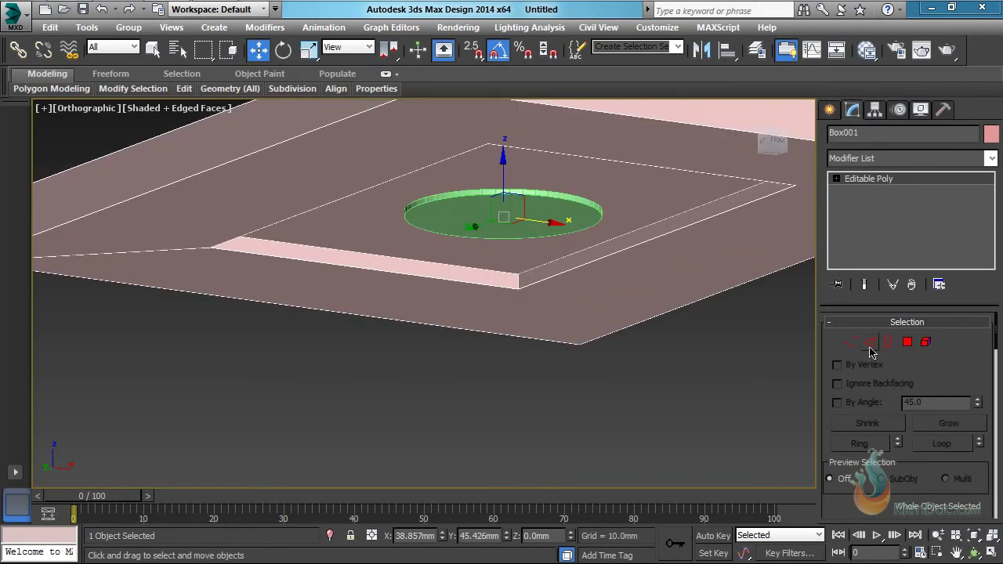
Select the four short vertical edges at the inner corners of the box's recess.
key("2")
double_click(518, 282)
left_click(518, 280)
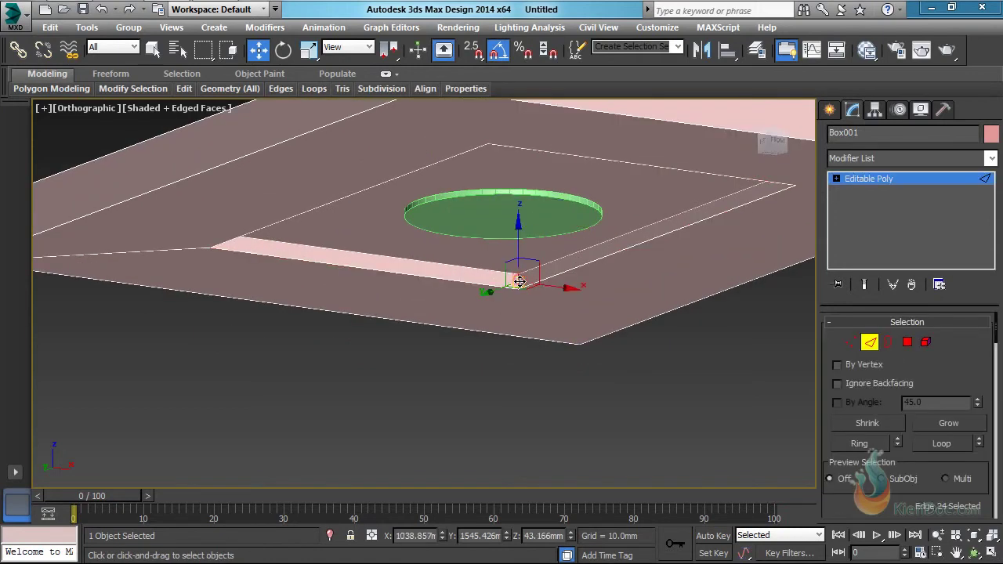
scroll(519, 280, "up", 3)
scroll(519, 280, "down", 1)
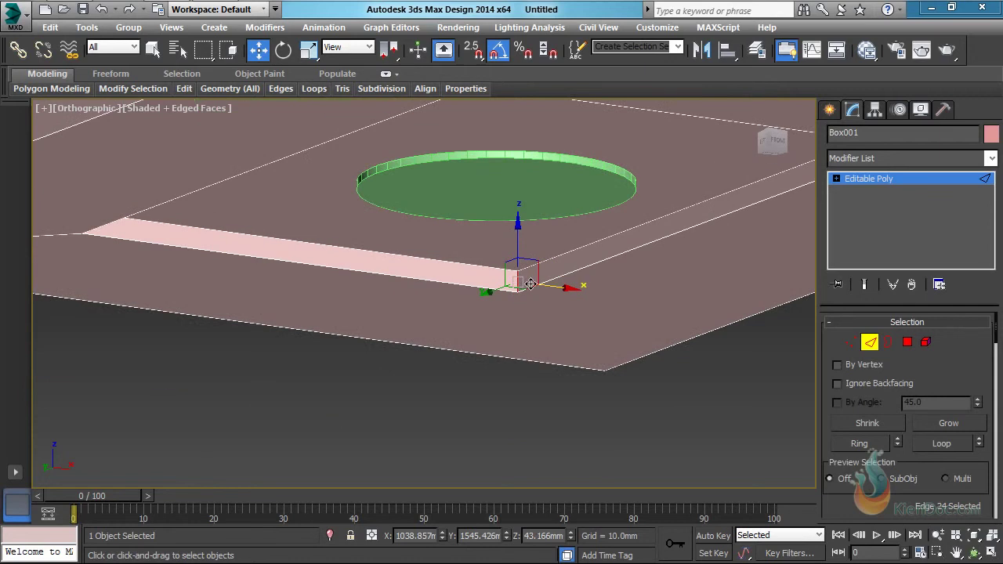
middle_click_drag(577, 269, 509, 293, "alt")
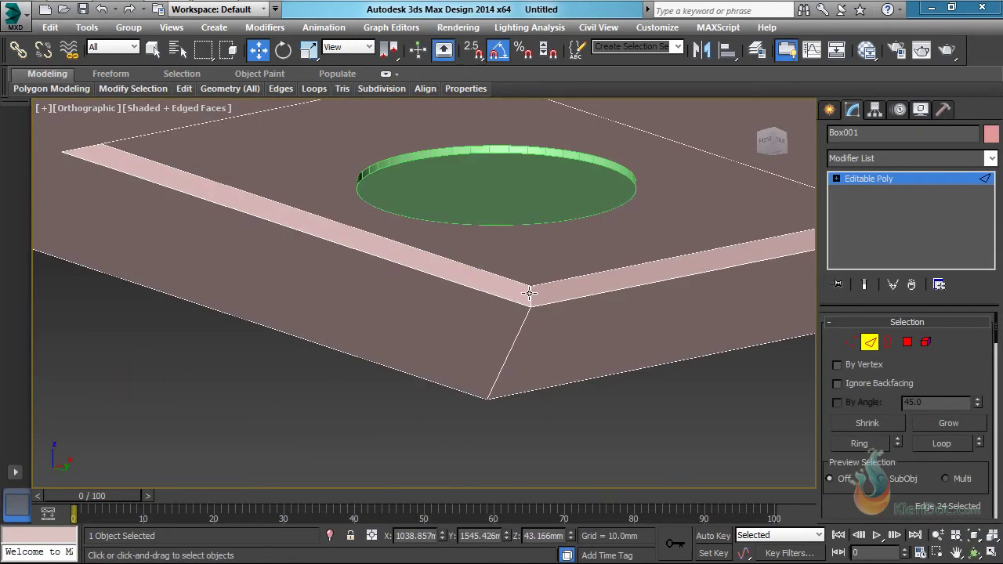
left_click(529, 293, "ctrl")
middle_click_drag(654, 283, 649, 431, "alt")
left_click(590, 396, "ctrl")
left_click(631, 430, "ctrl")
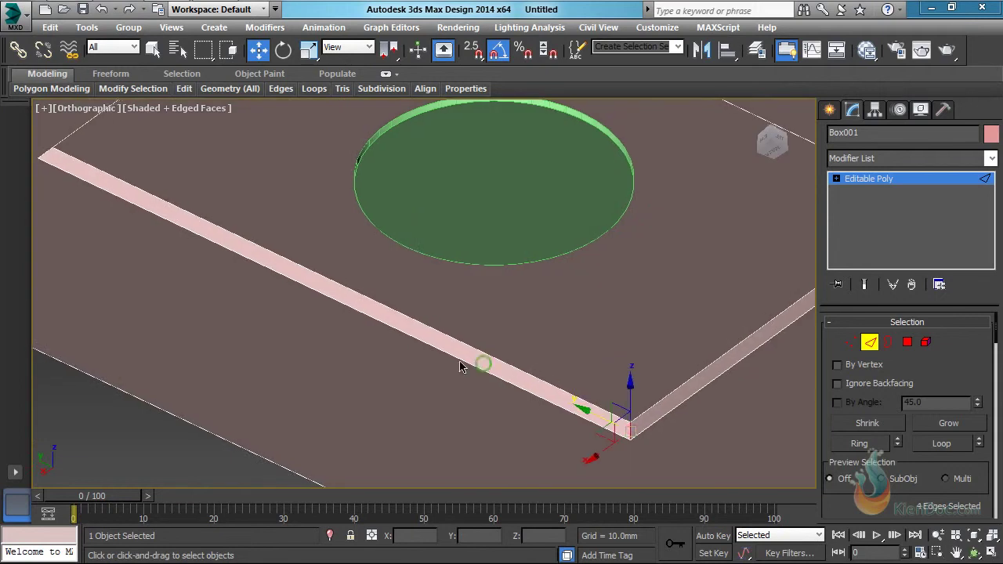
middle_click_drag(481, 363, 402, 363, "alt")
scroll(379, 361, "up", 2)
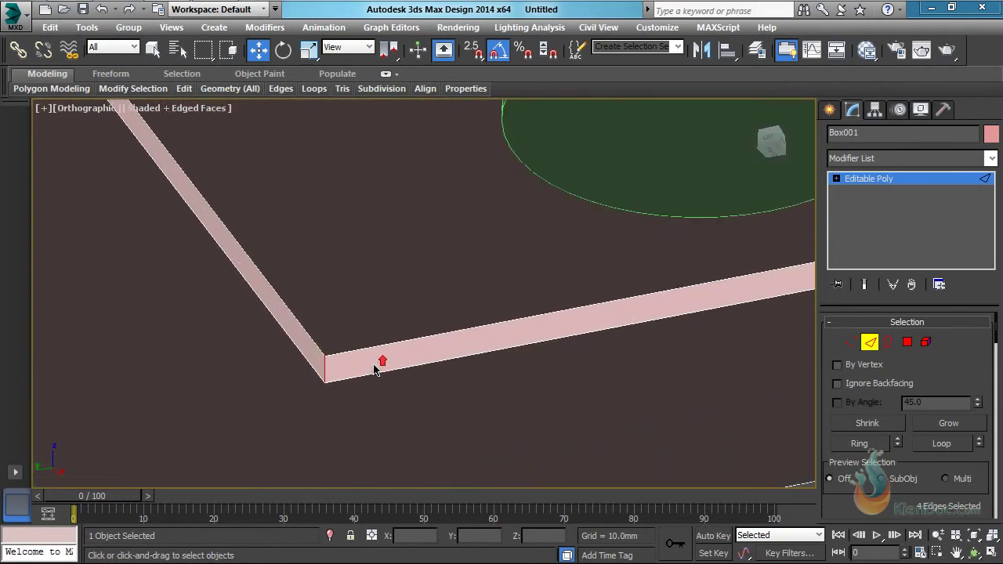
Connect the selected corner edges with 1 segment, 0 pinch and a slide of 50.
right_click(370, 339)
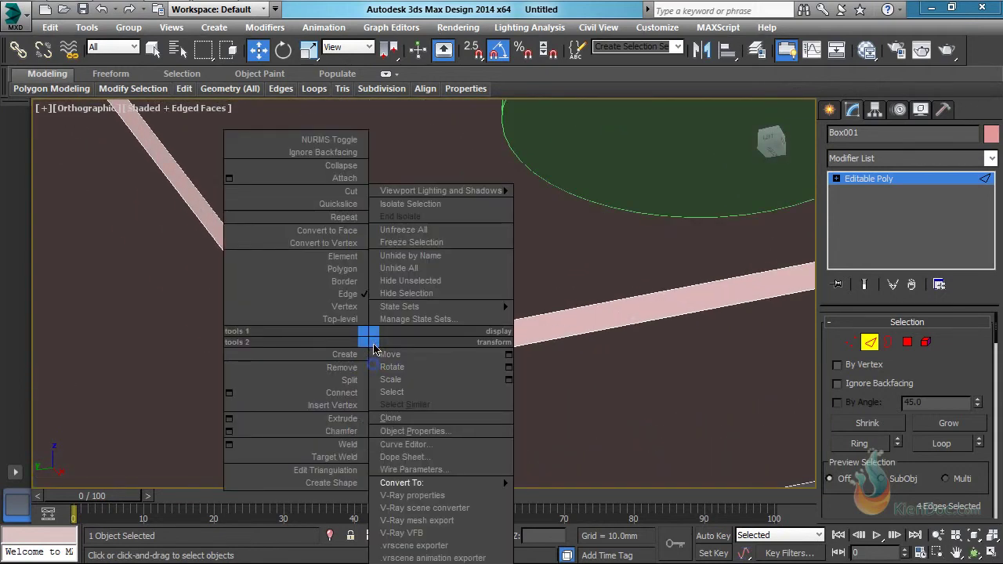
left_click(230, 394)
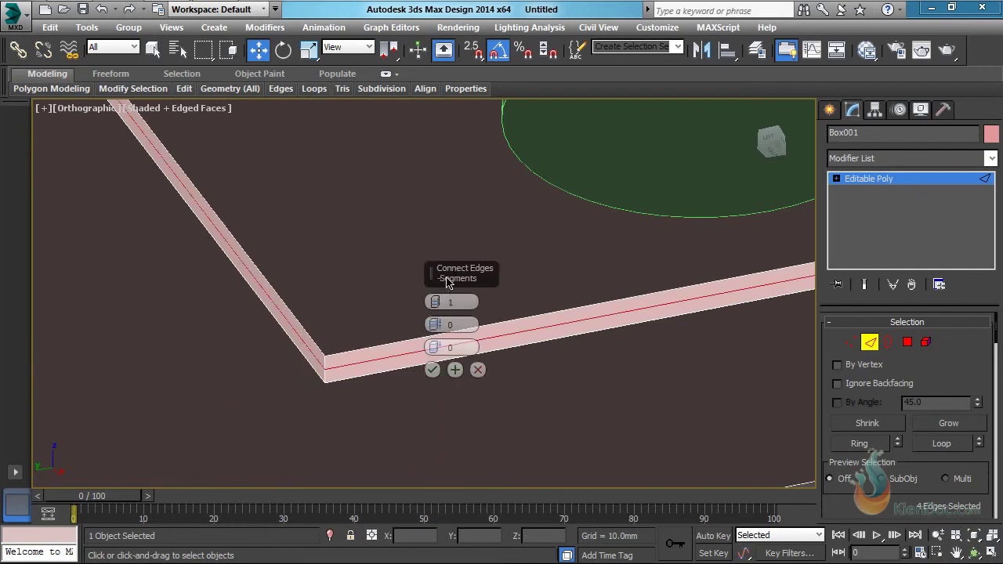
left_click_drag(447, 282, 410, 173)
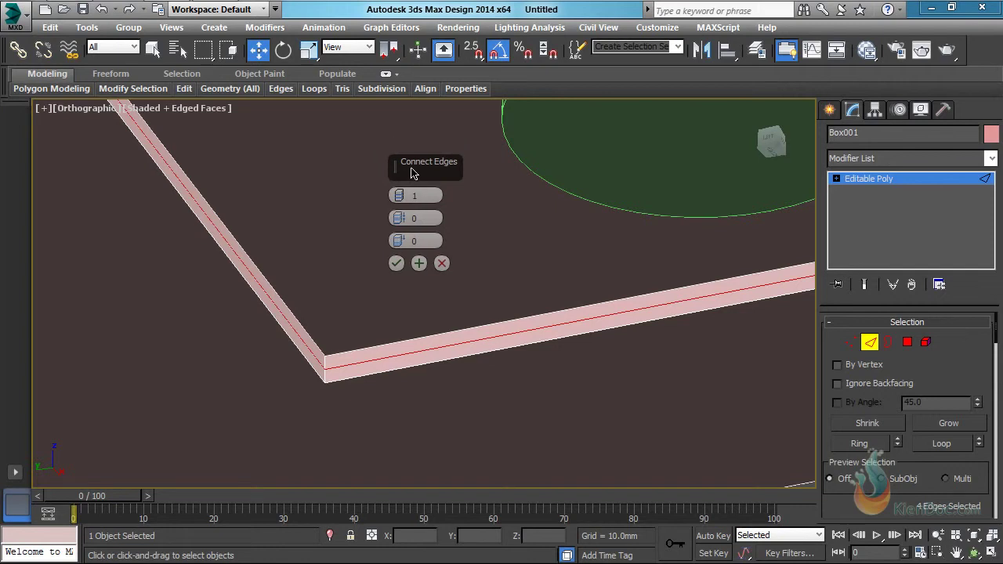
left_click_drag(399, 216, 400, 185)
right_click(399, 217)
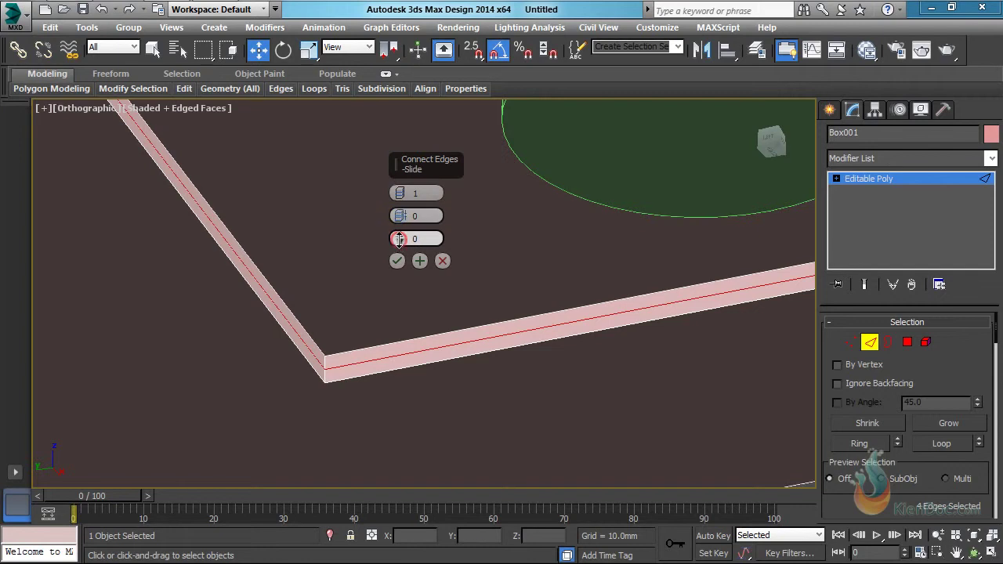
left_click_drag(400, 239, 400, 110)
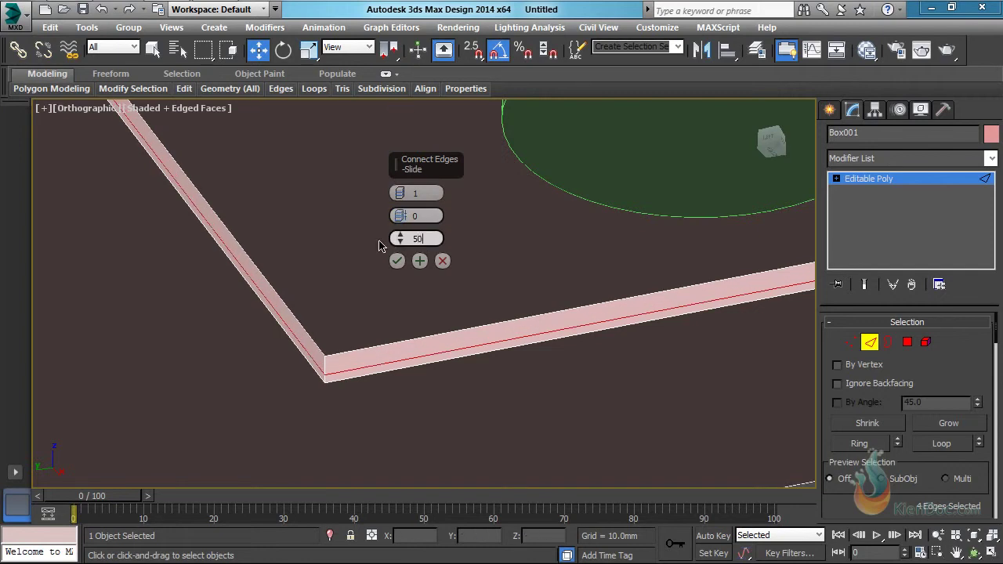
key("Return")
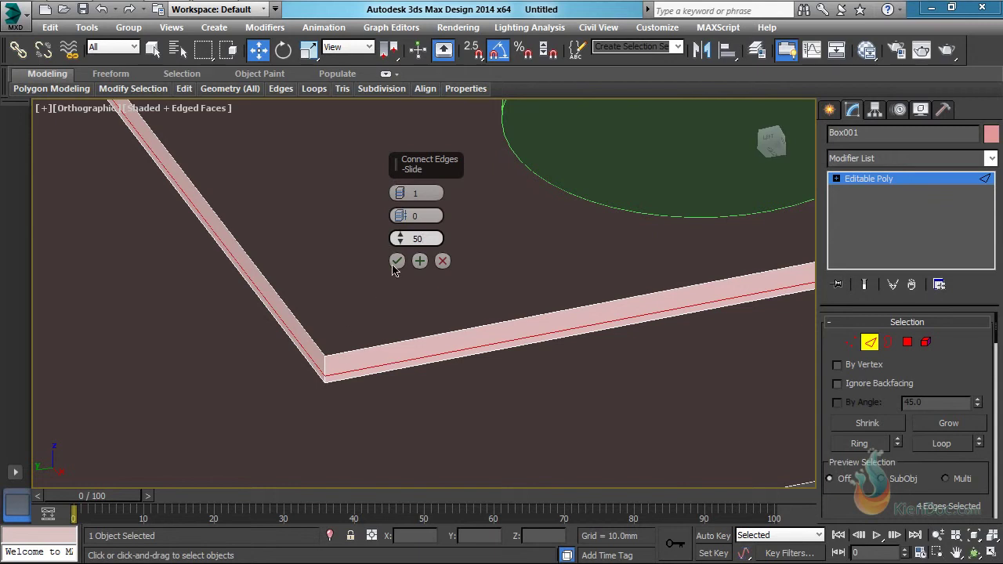
left_click(397, 261)
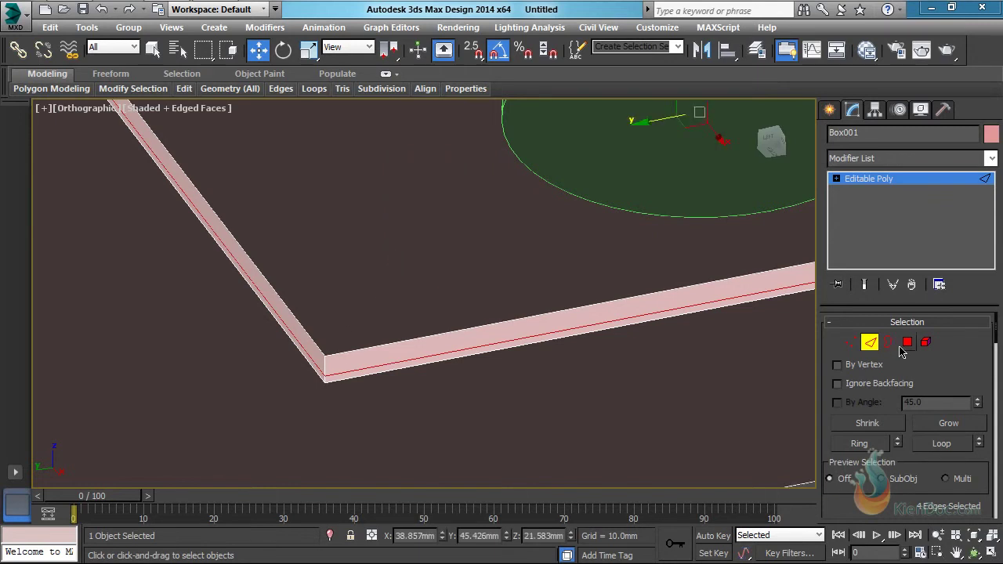
Select the four taller wall polygons around the inside of the recess, between the new edge loop and the recess floor.
left_click(910, 345)
left_click(672, 302)
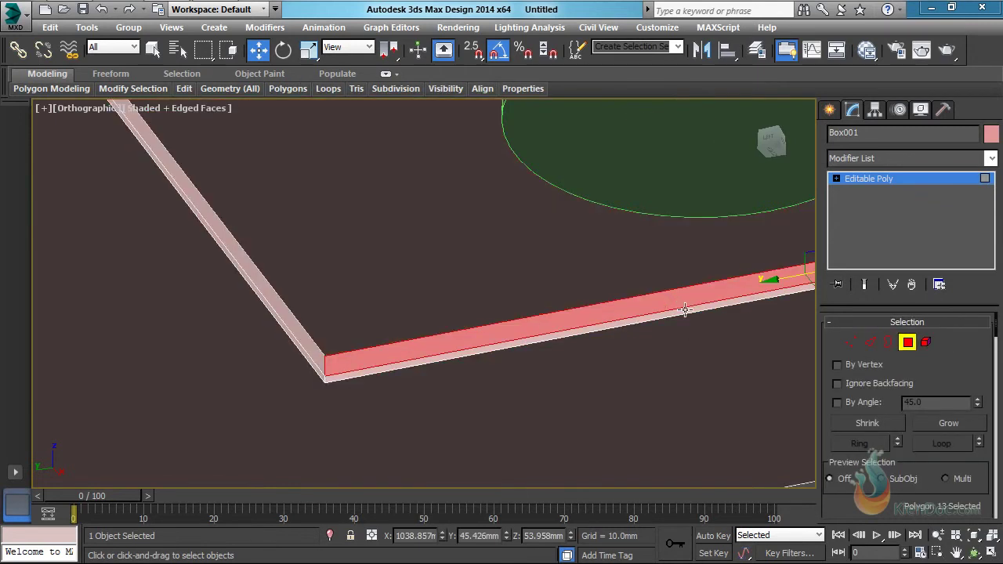
scroll(531, 335, "down", 4)
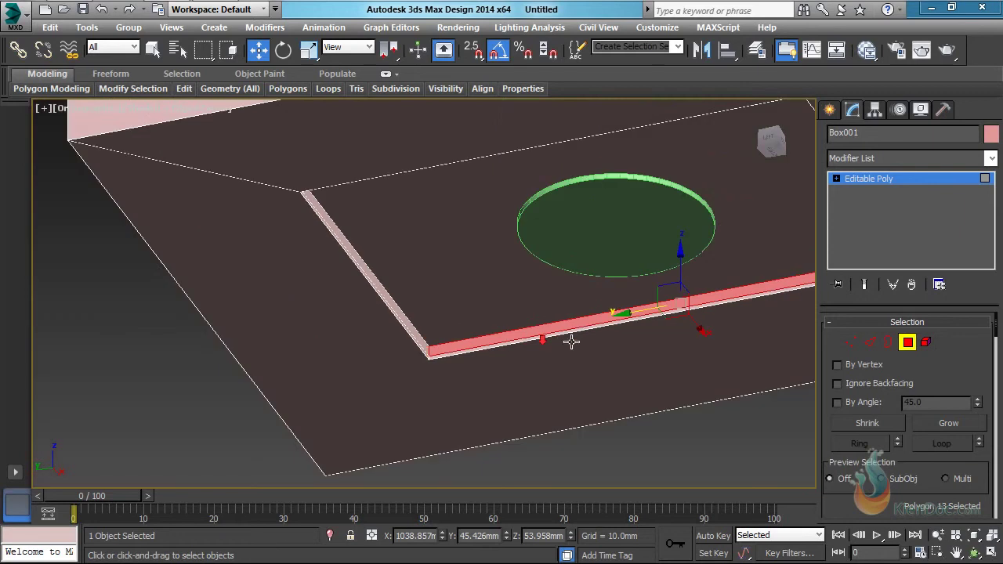
middle_click_drag(571, 340, 544, 345, "alt")
left_click(647, 374, "ctrl")
middle_click_drag(582, 309, 468, 354, "alt")
left_click(531, 332, "ctrl")
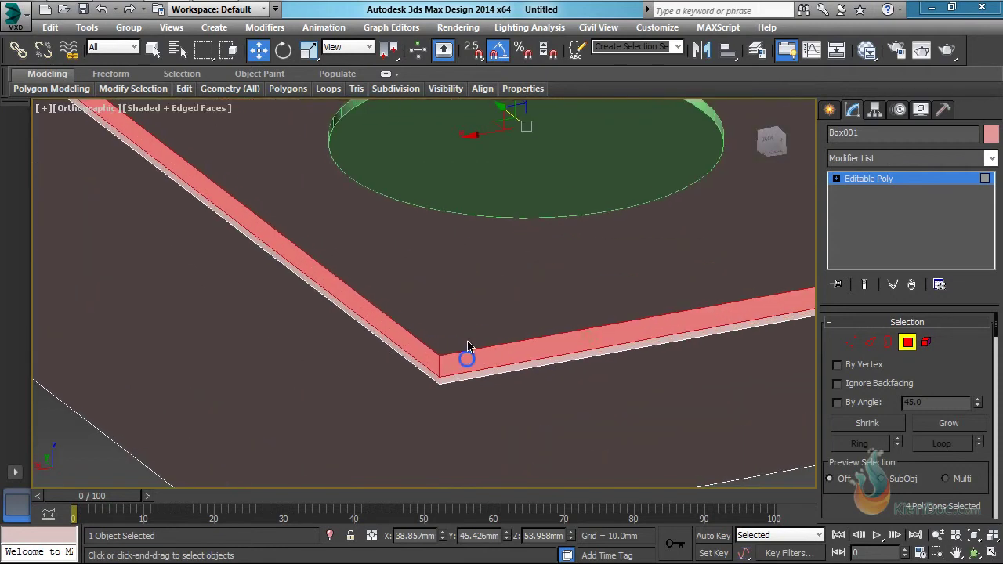
Extrude the four selected wall polygons by -250 mm along their local normals to hollow a groove around the recess.
right_click(462, 337)
left_click(330, 382)
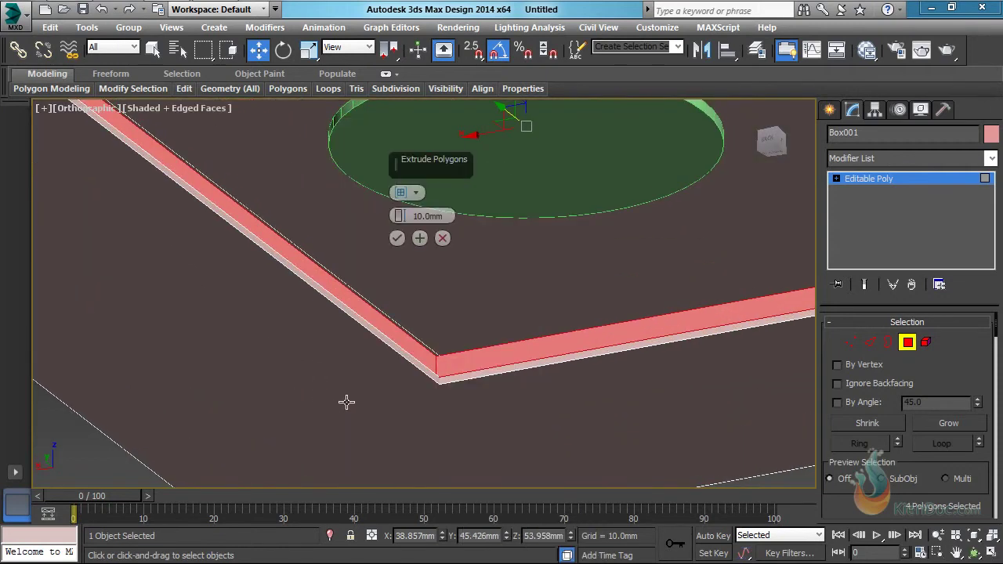
left_click(417, 193)
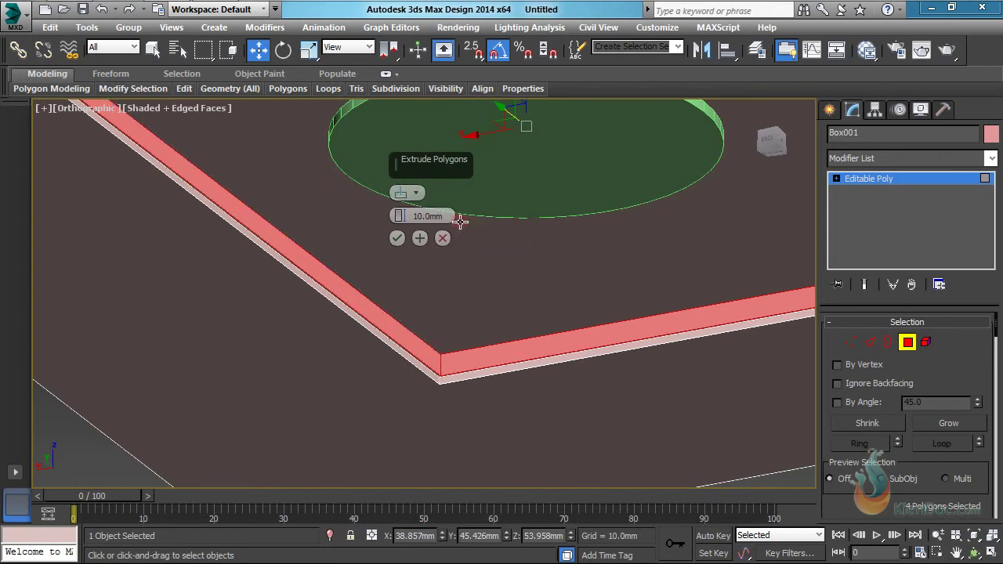
left_click(461, 222)
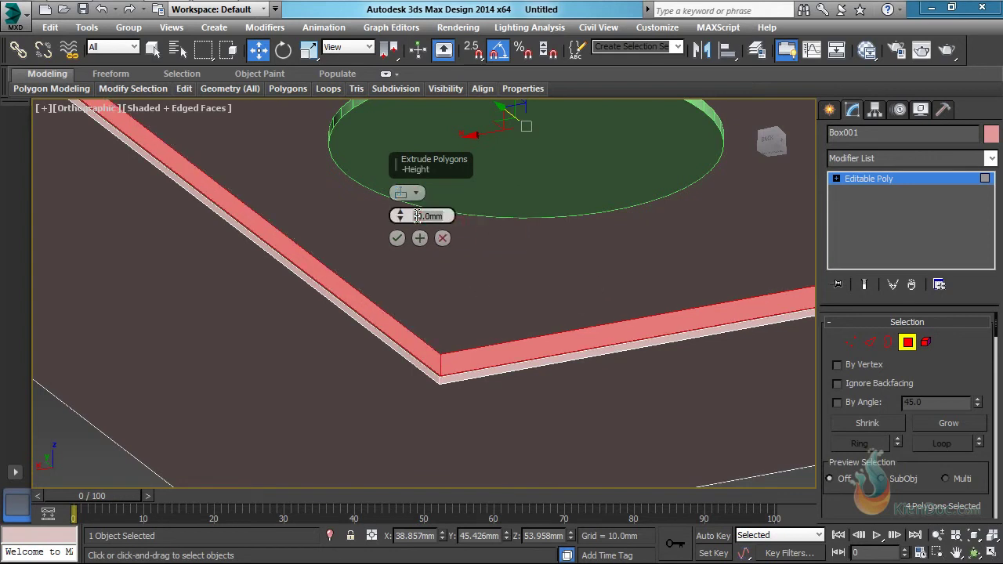
double_click(417, 216)
key("BackSpace")
type("-50")
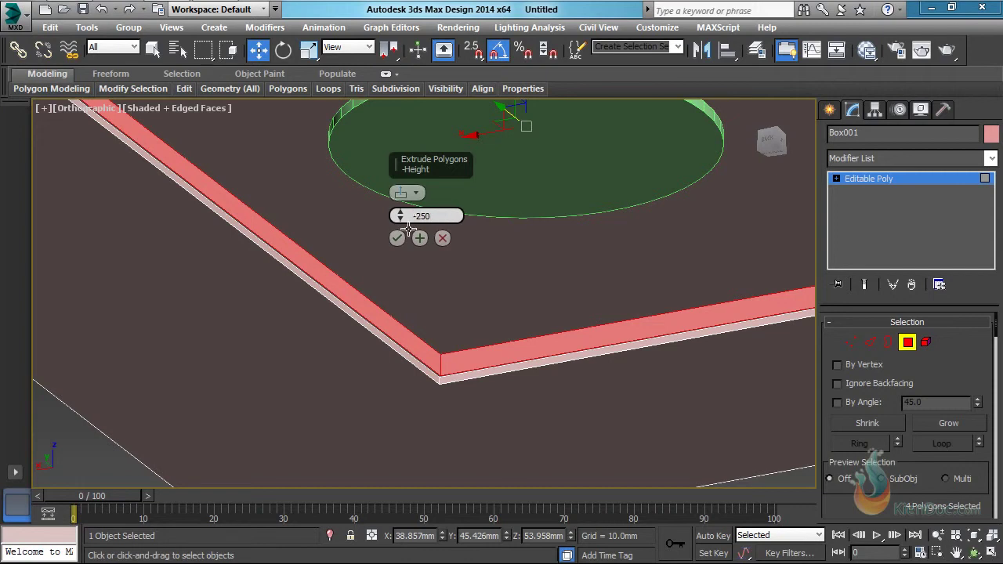
key("Return")
scroll(477, 355, "down", 8)
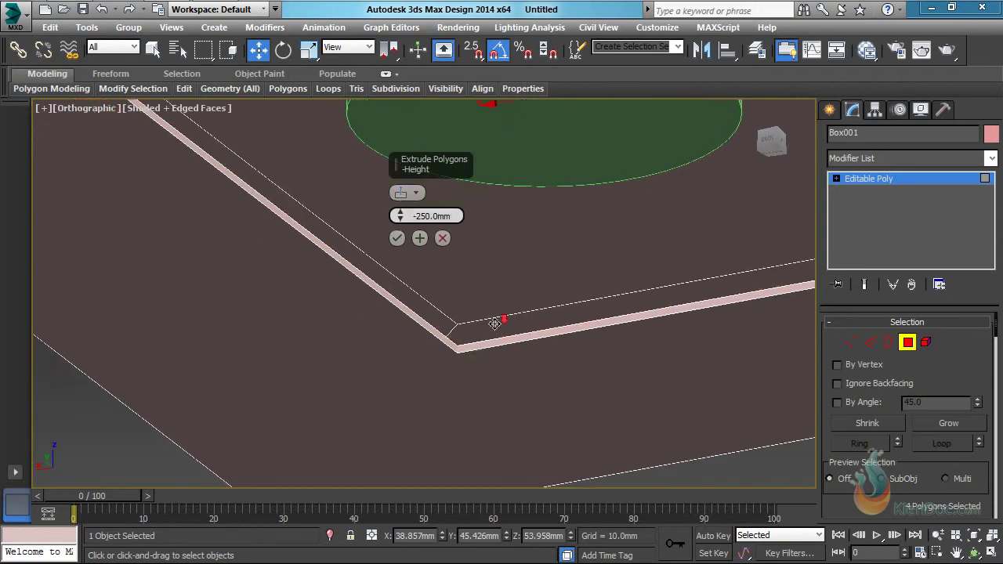
middle_click_drag(637, 323, 663, 322, "alt")
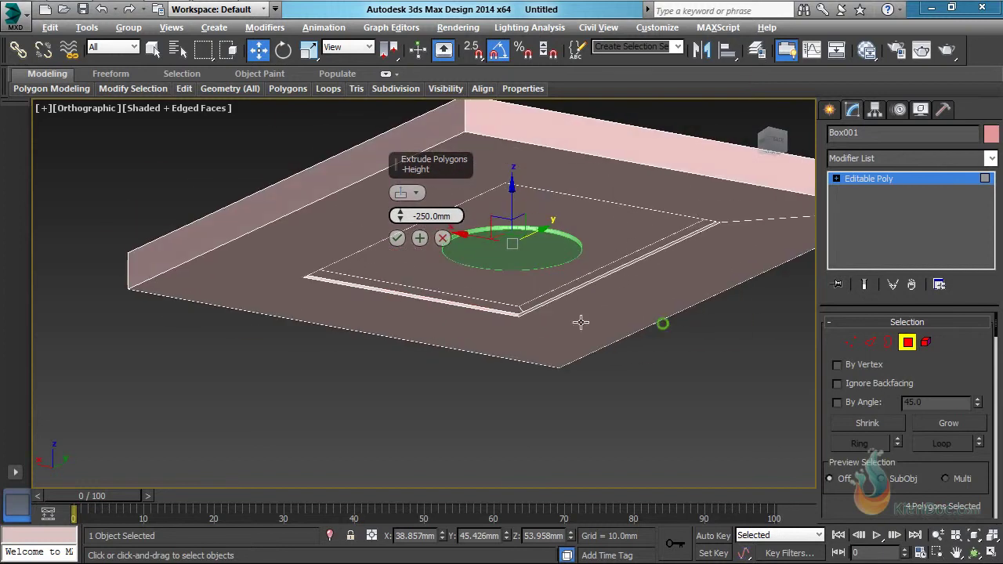
scroll(510, 313, "up", 5)
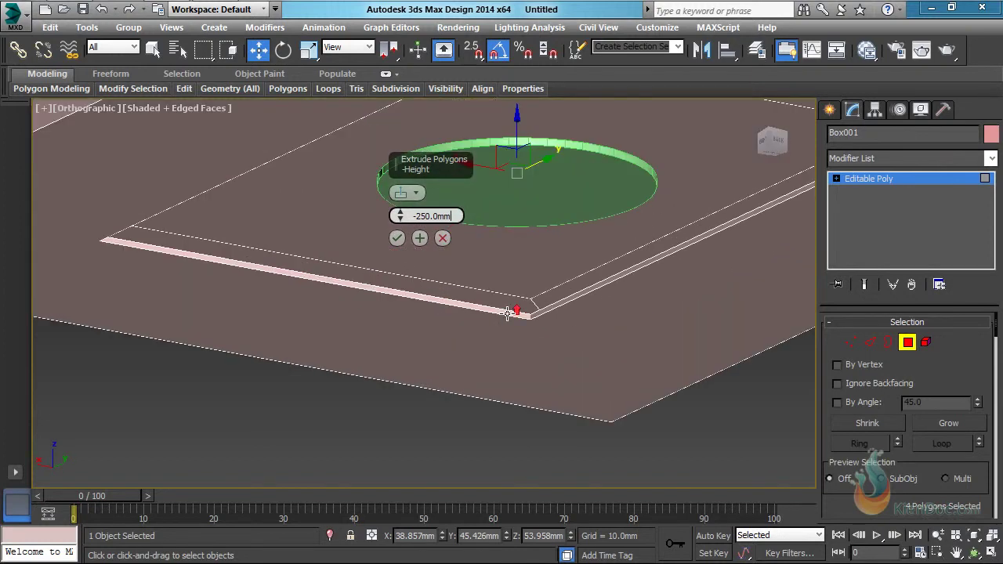
left_click(396, 239)
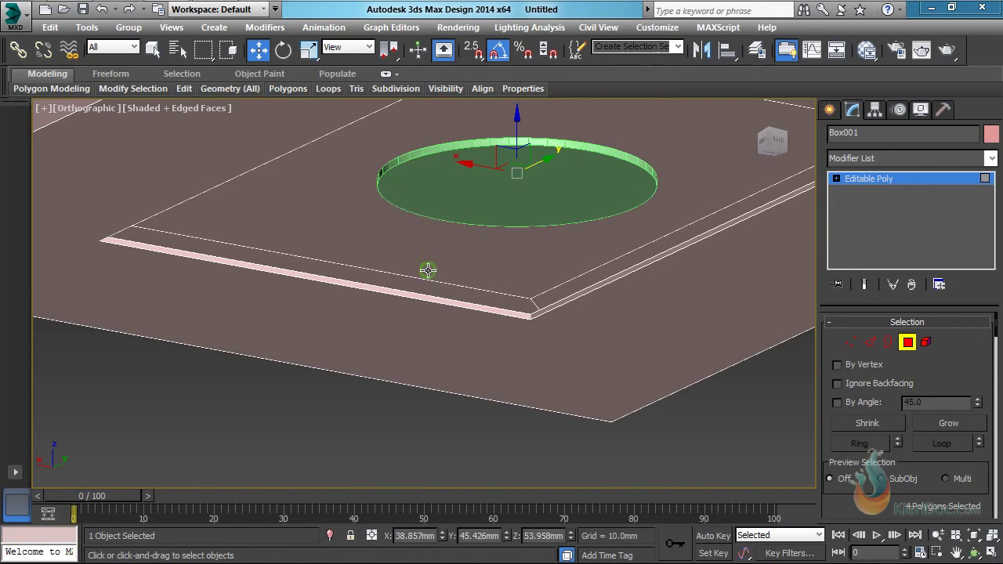
Leave polygon editing and examine the undercut recess from below.
scroll(470, 284, "down", 5)
middle_click_drag(517, 297, 519, 290, "alt")
scroll(519, 290, "up", 3)
left_click(913, 348)
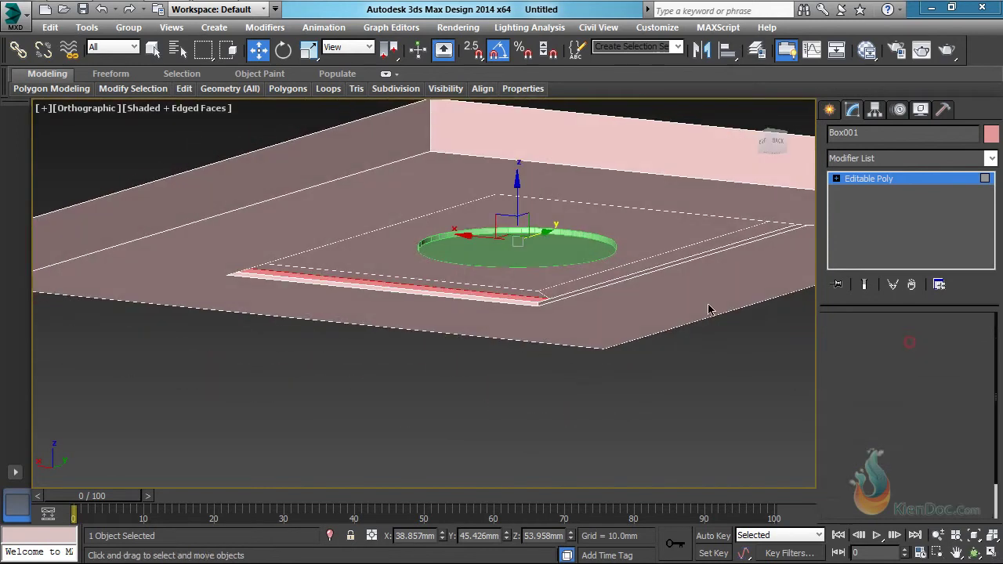
middle_click_drag(470, 266, 482, 234, "alt")
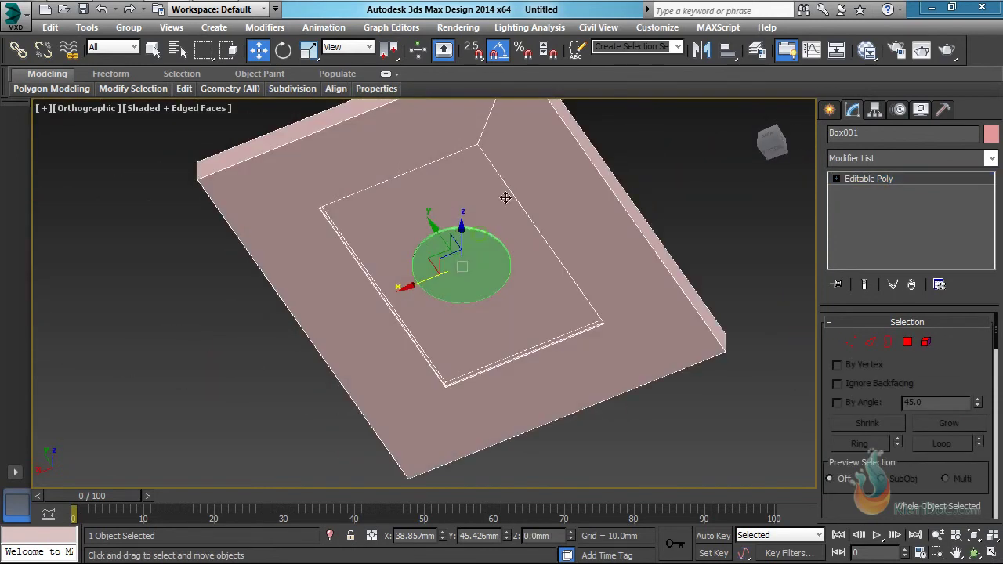
middle_click_drag(504, 201, 568, 223)
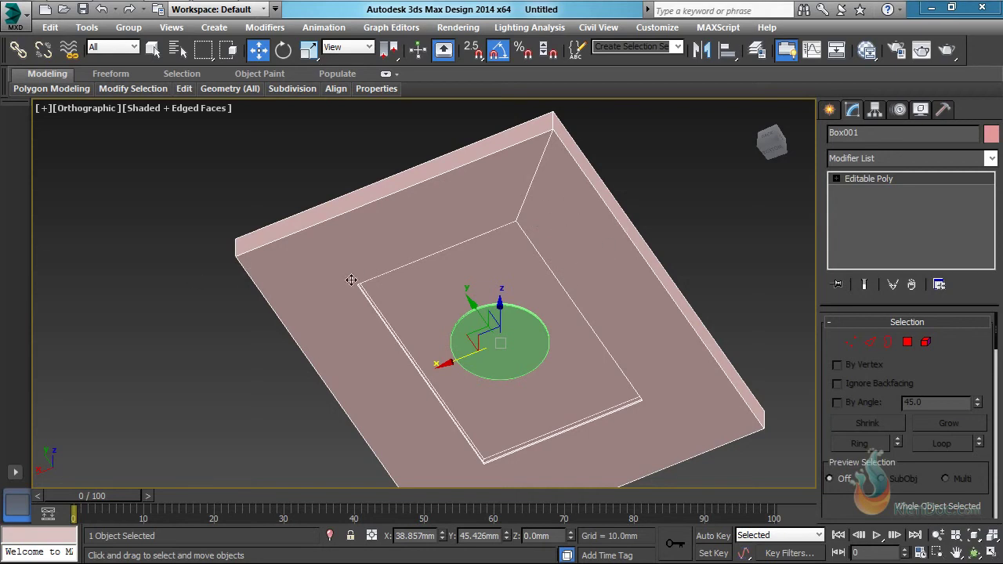
In a wireframe top view, draw a box about 523 × 602 mm and 140 mm high beside the recess's upper-right corner.
key("t")
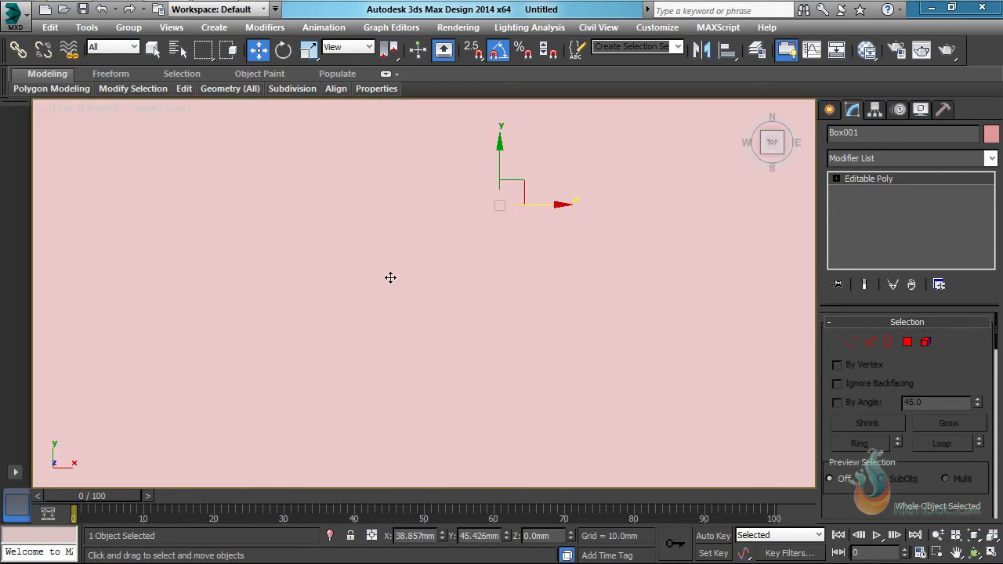
key("z")
key("F3")
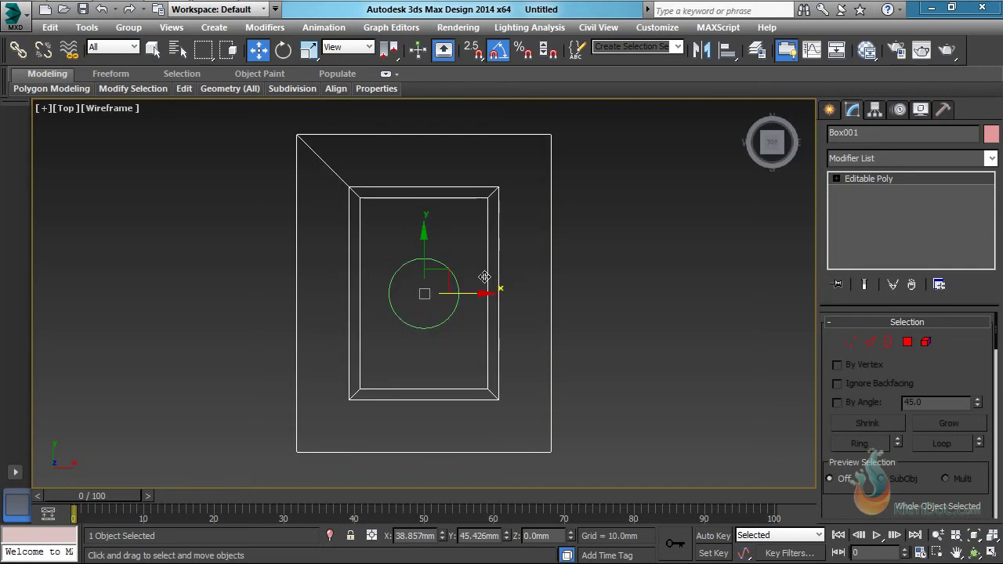
left_click(830, 111)
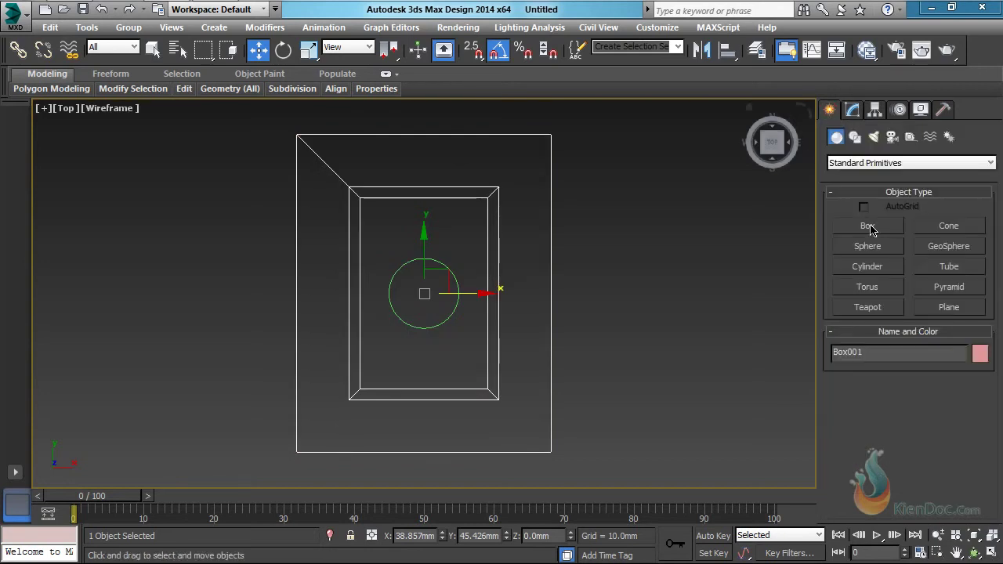
left_click(869, 226)
scroll(544, 246, "up", 3)
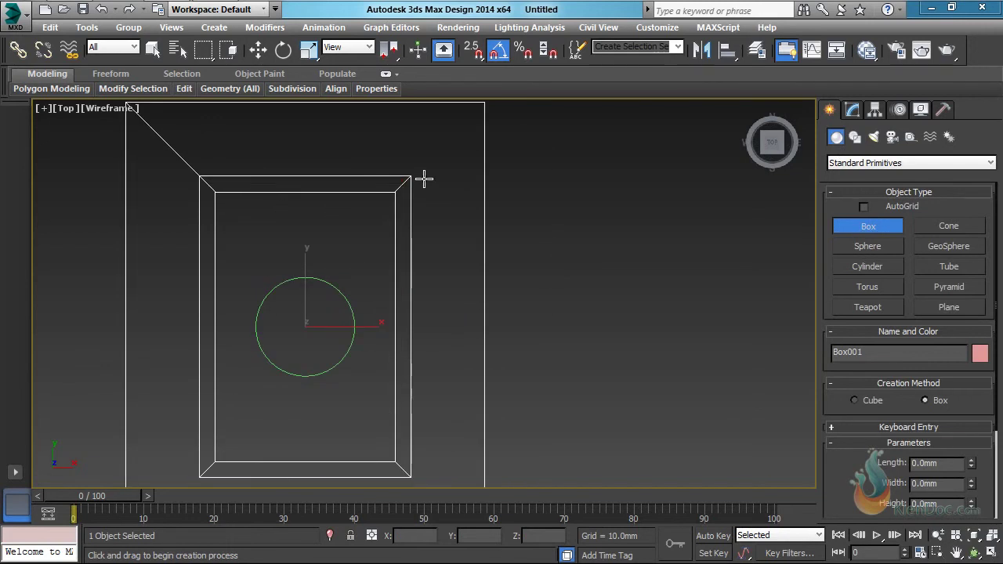
left_click_drag(422, 178, 476, 225)
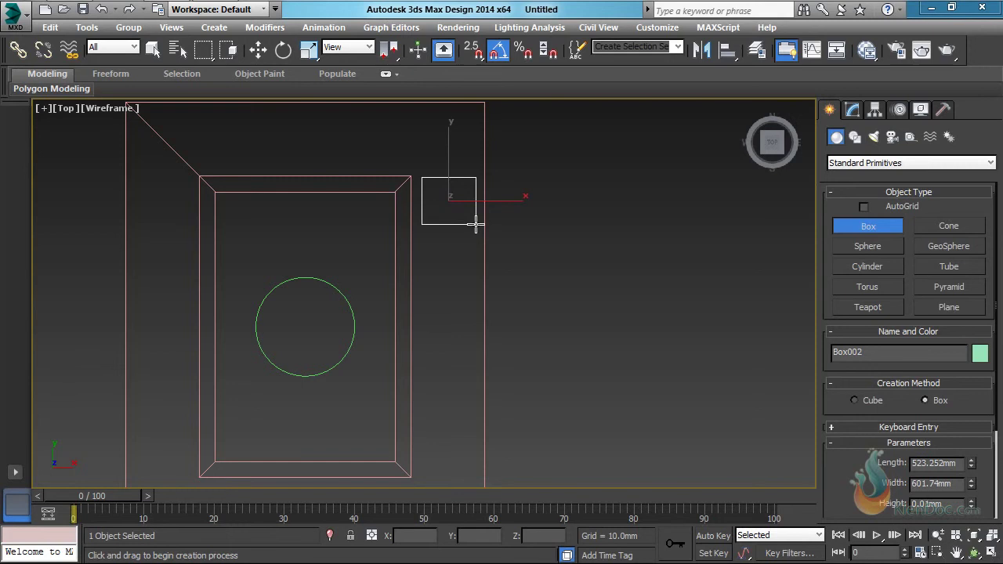
left_click(472, 213)
Set the new box's length to 530 mm, width to 600 mm and height to 200 mm.
left_click_drag(854, 489, 873, 467)
double_click(936, 475)
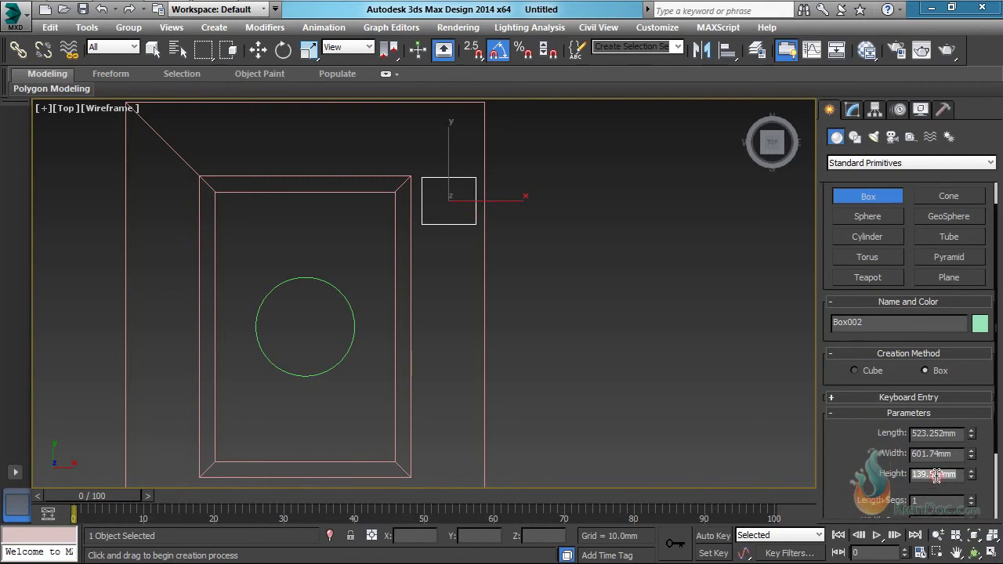
type("200")
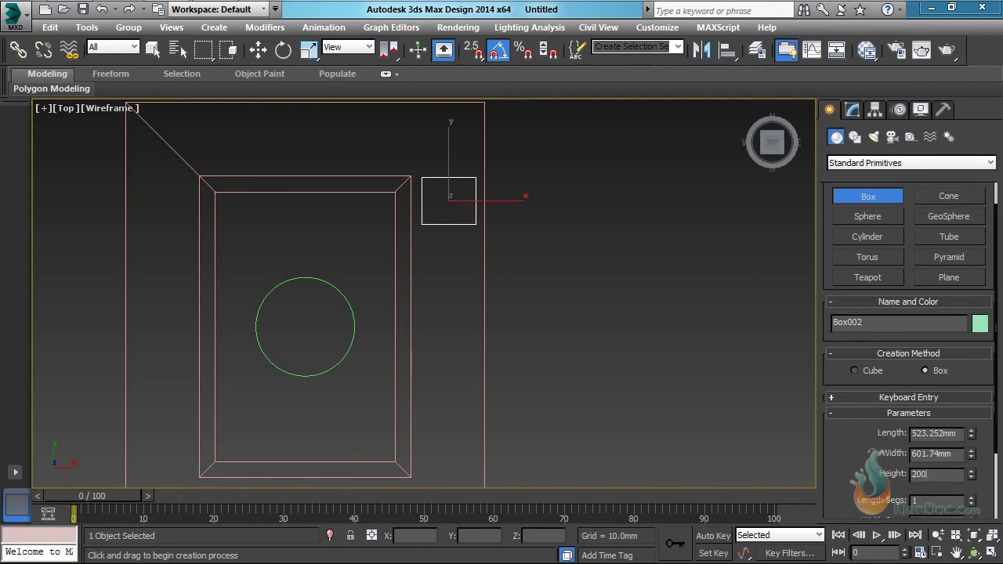
double_click(940, 435)
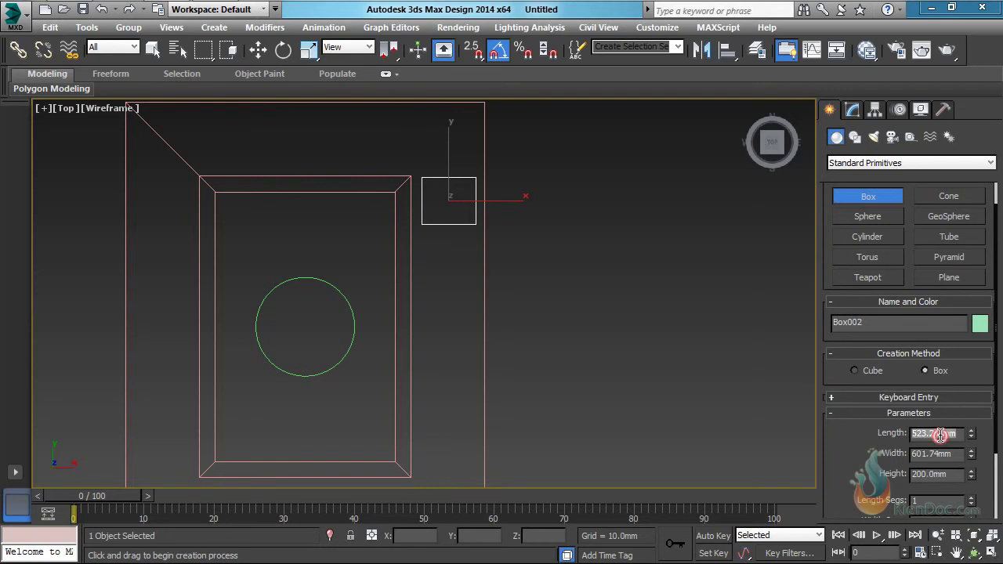
type("5")
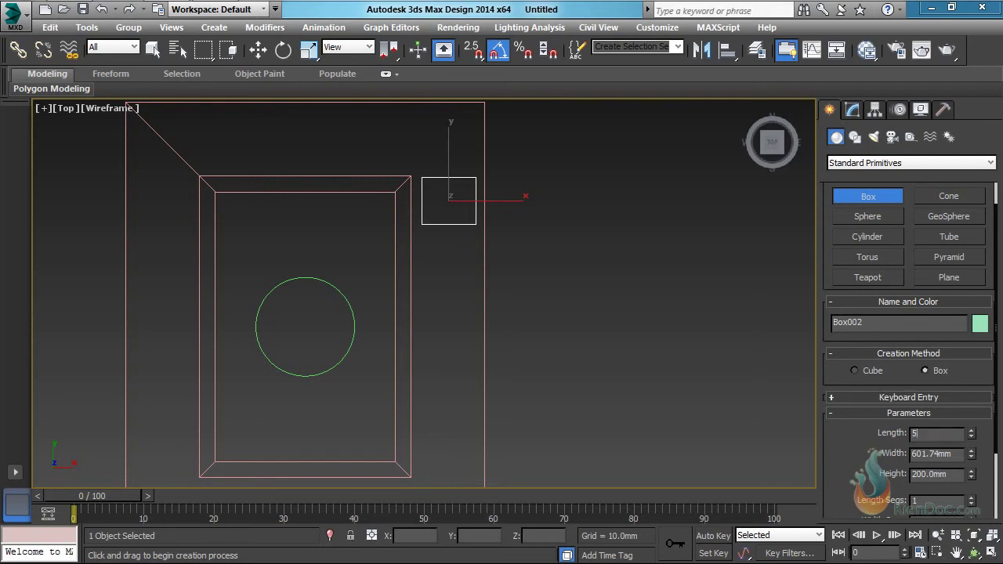
type("30")
double_click(945, 456)
type("600")
key("Return")
Move the box about 18.5 mm in both X and Y, between the recess and the slab's outer edge.
middle_click_drag(452, 214, 432, 222)
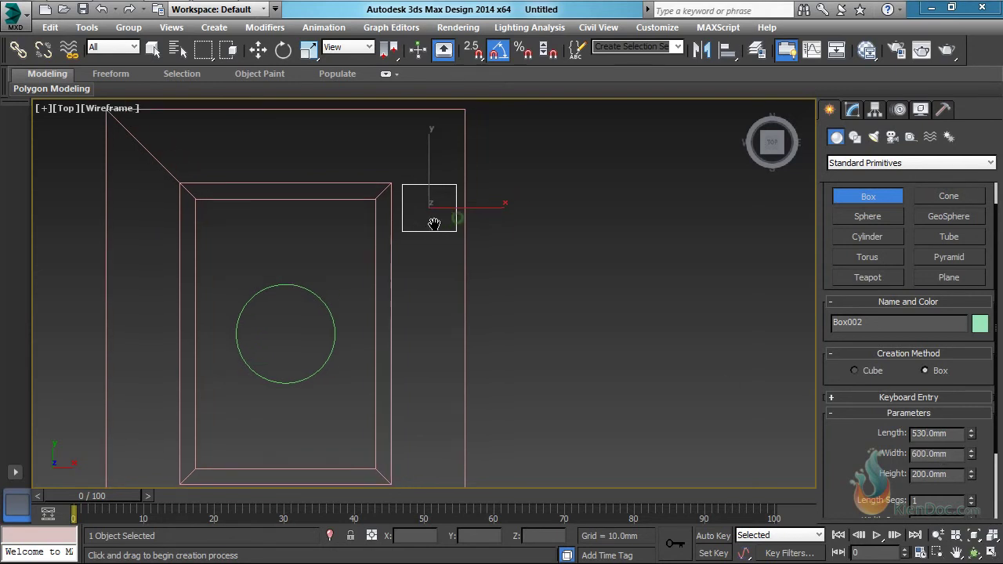
key("w")
scroll(424, 207, "up", 3)
middle_click_drag(459, 191, 467, 271)
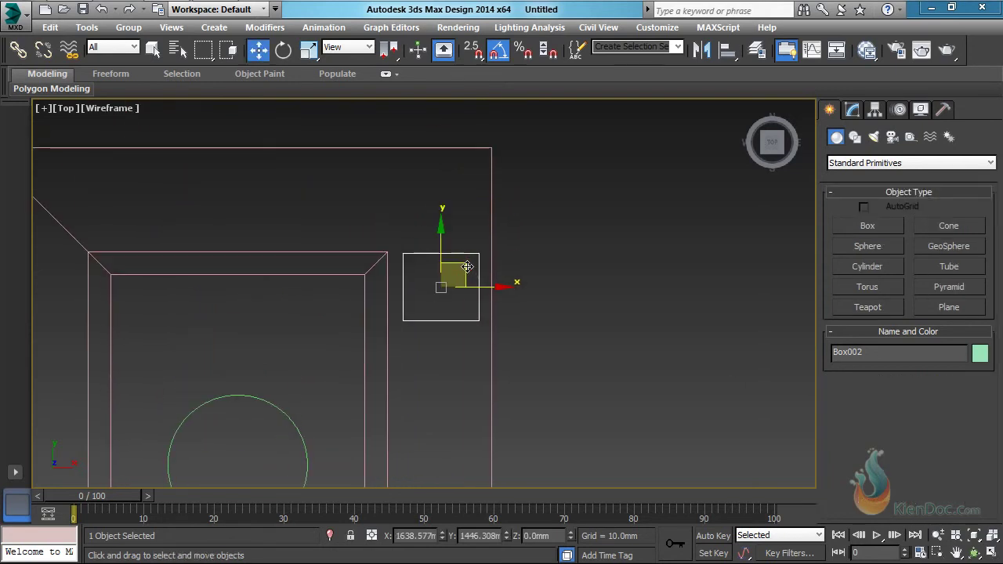
left_click_drag(473, 268, 470, 264)
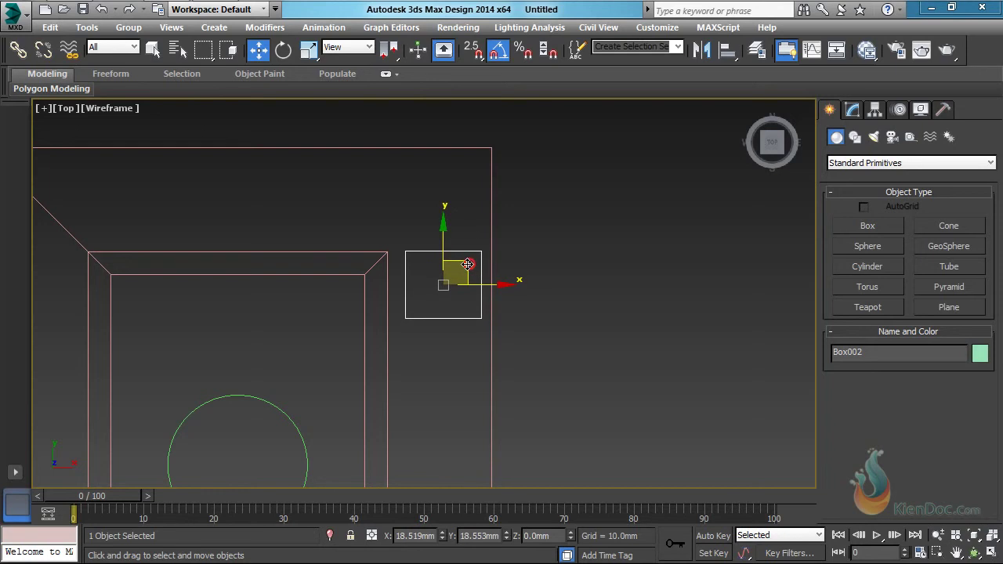
scroll(467, 264, "up", 1)
scroll(465, 240, "up", 2)
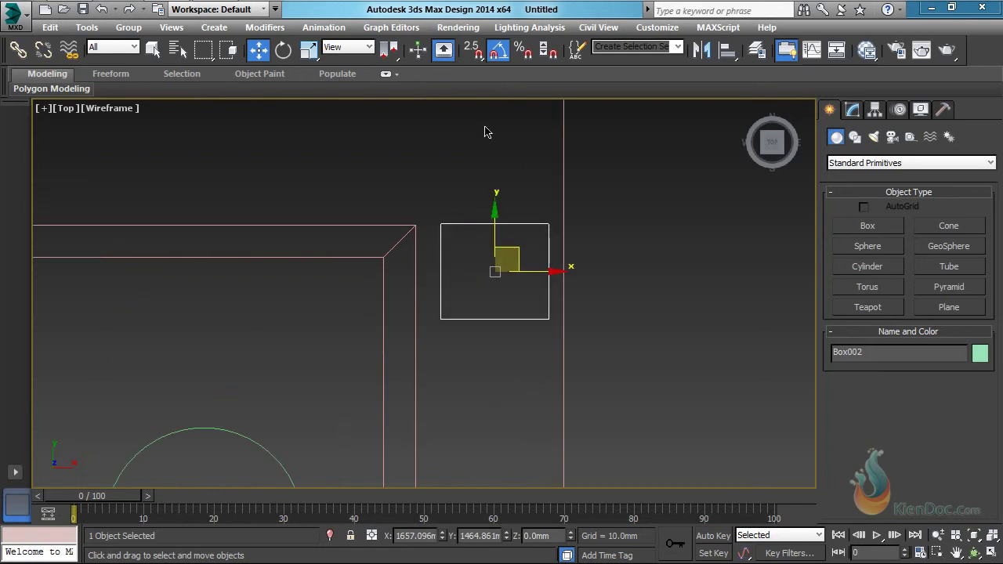
With vertex snapping on, move the box along Y until its upper edge is level with the recess's upper-right corner.
right_click(473, 52)
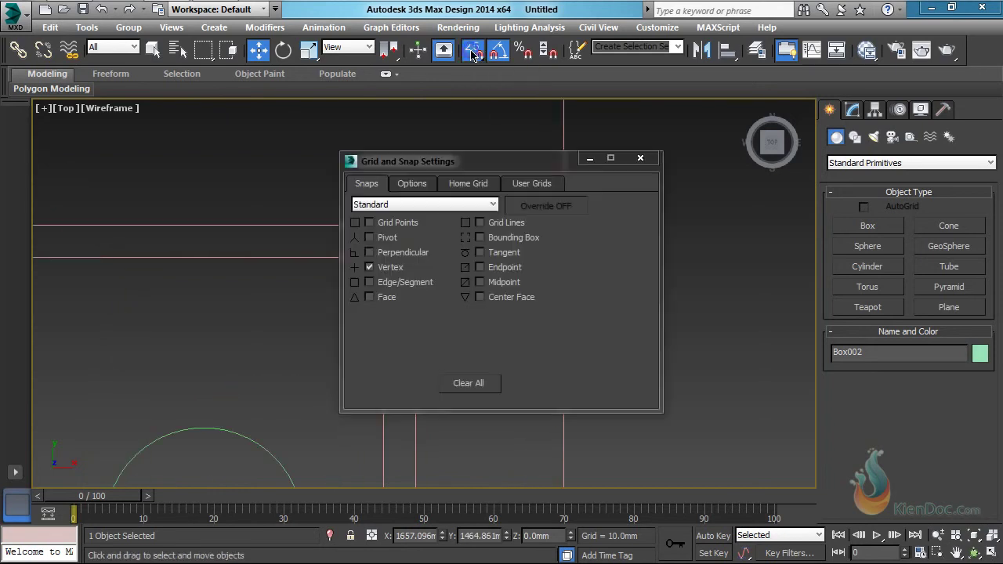
left_click(641, 159)
middle_click_drag(505, 270, 557, 260)
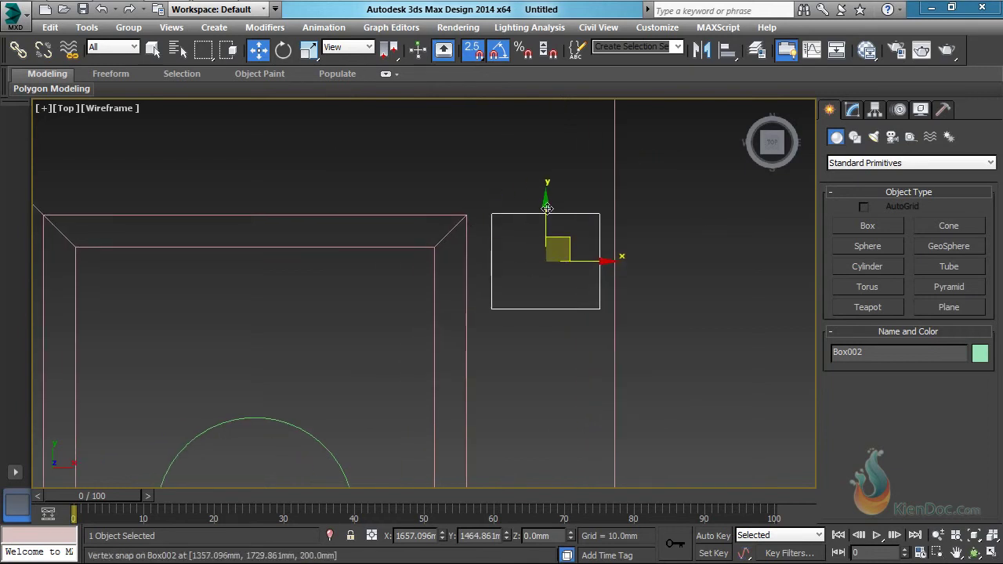
left_click_drag(547, 208, 565, 242)
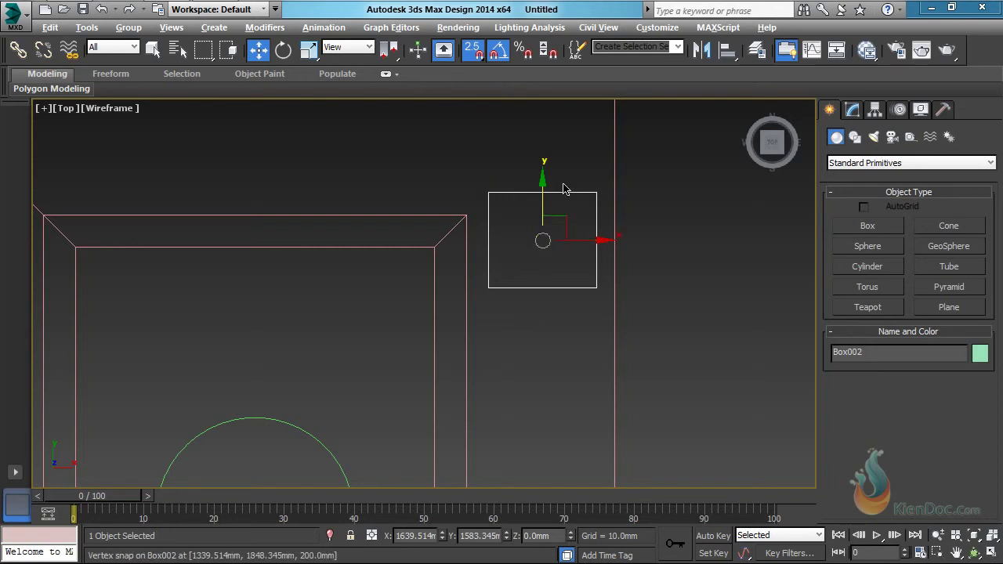
left_click_drag(541, 180, 465, 216)
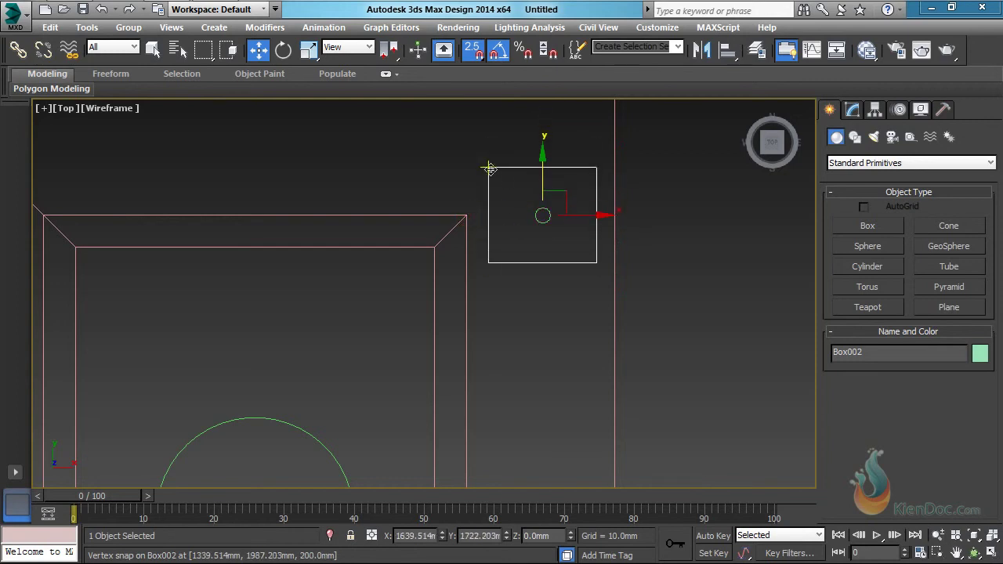
left_click_drag(490, 169, 468, 213)
Turn snapping off and move the box about 13 mm along X toward the recess.
scroll(679, 274, "up", 2)
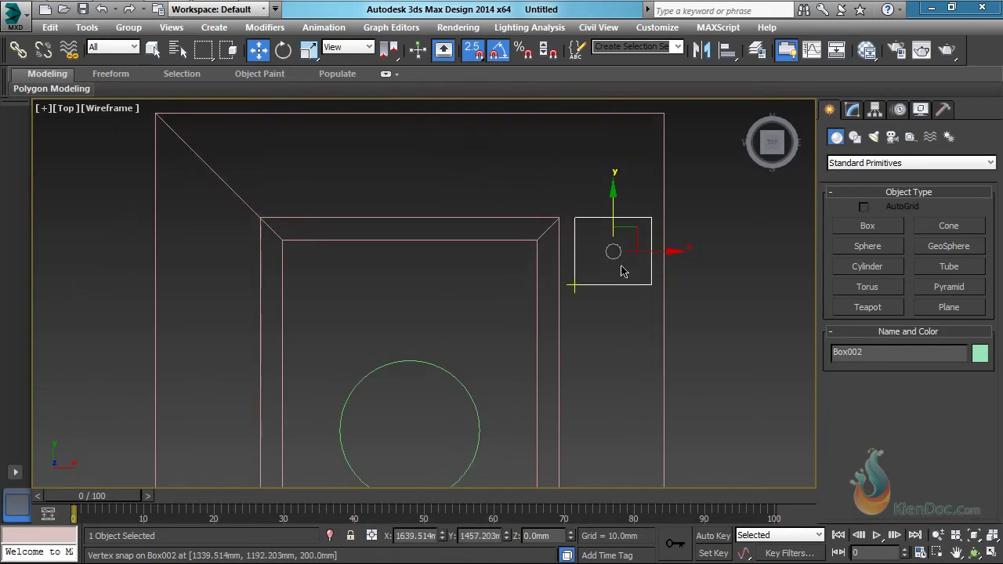
scroll(622, 274, "up", 1)
scroll(569, 244, "up", 1)
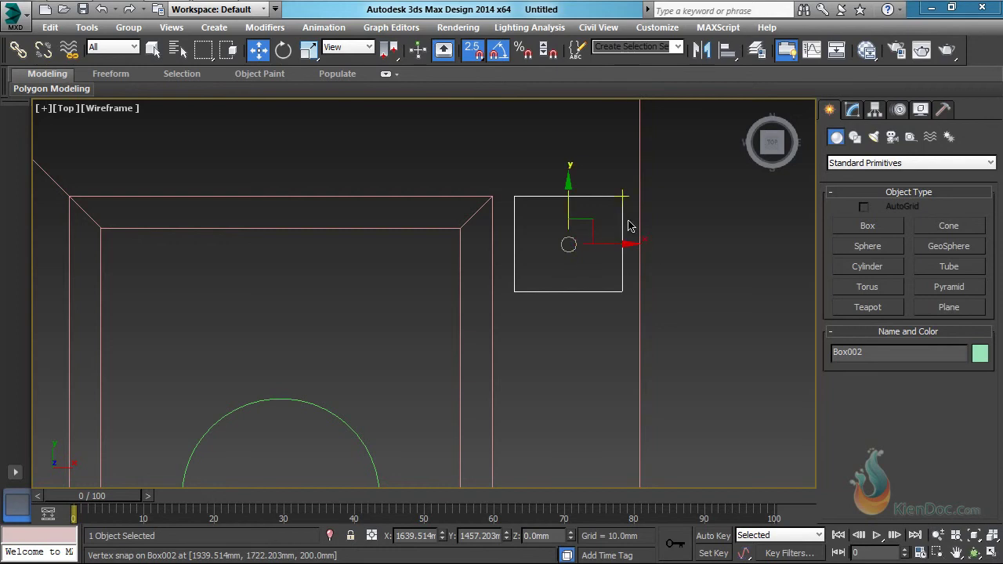
scroll(550, 260, "down", 1)
middle_click_drag(561, 223, 569, 266)
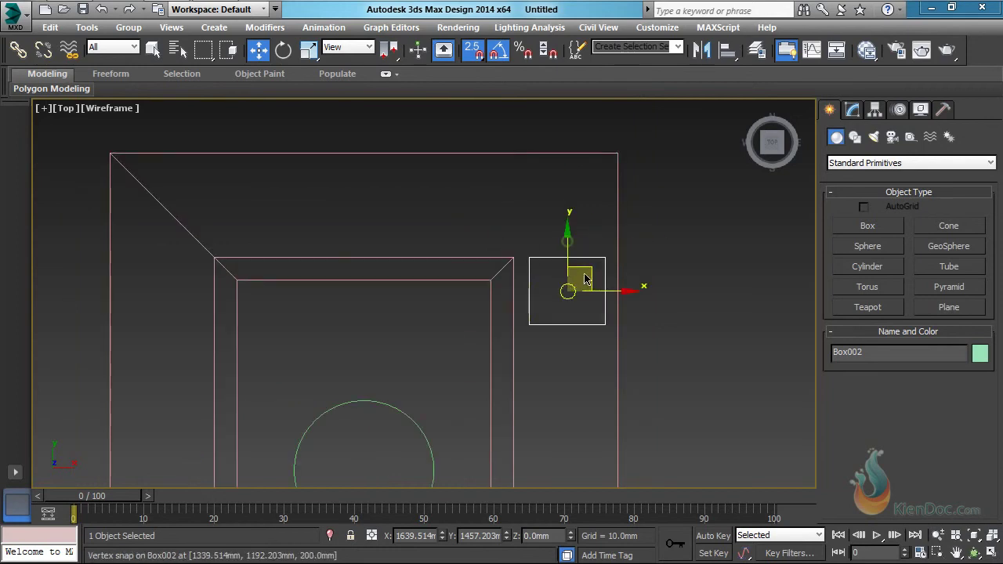
key("s")
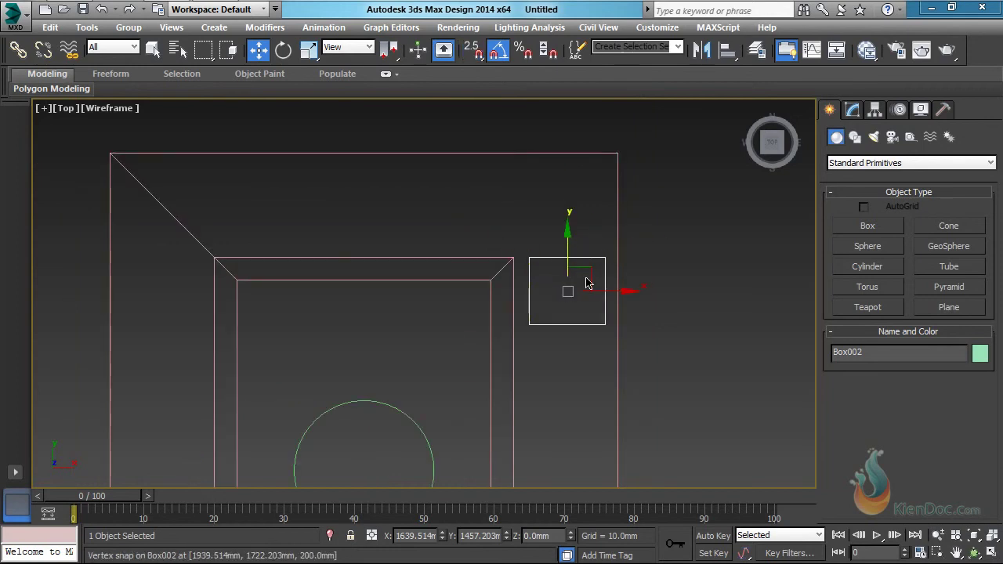
scroll(558, 272, "up", 1)
scroll(558, 272, "up", 1)
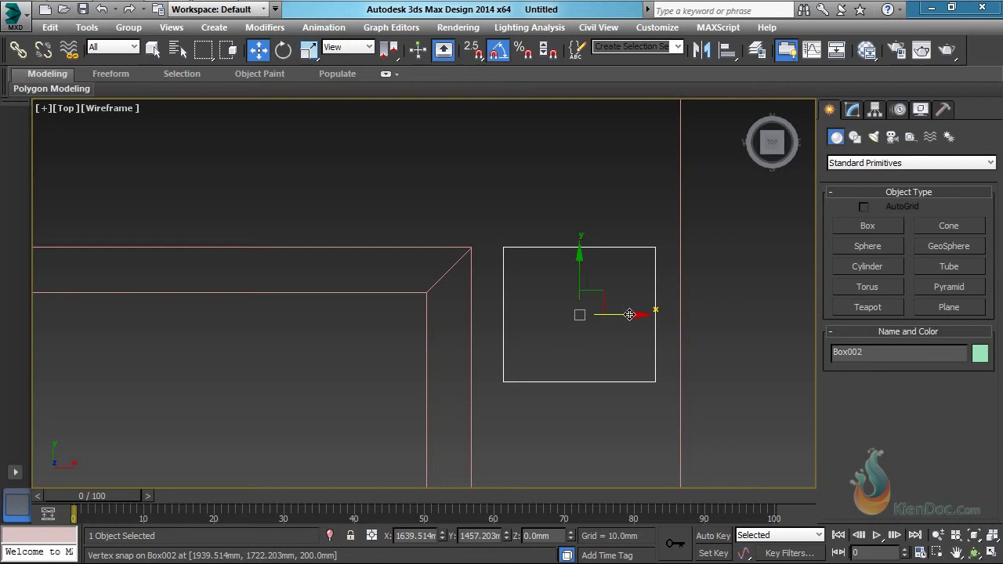
left_click_drag(630, 314, 626, 314)
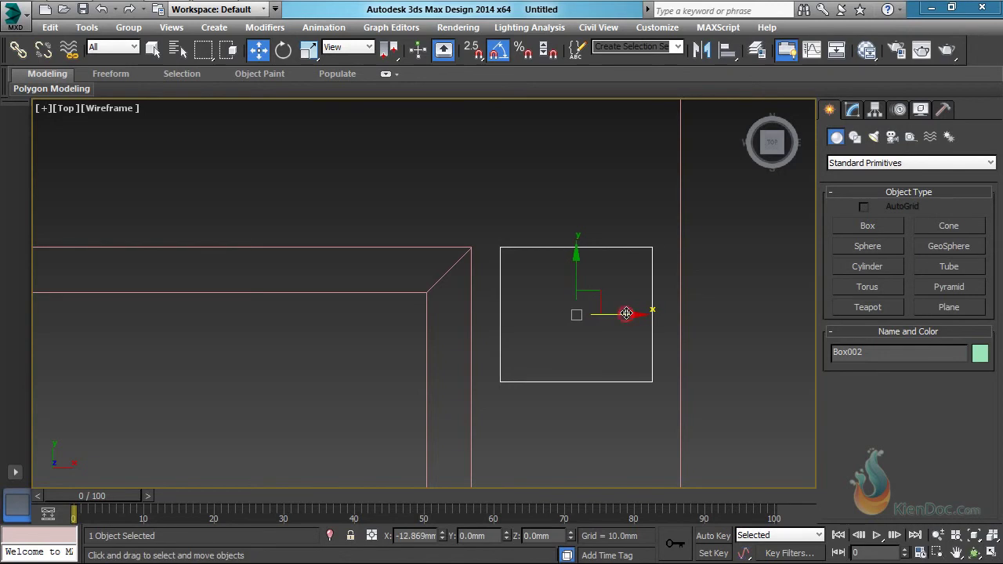
scroll(627, 315, "down", 3)
middle_click_drag(627, 316, 572, 177)
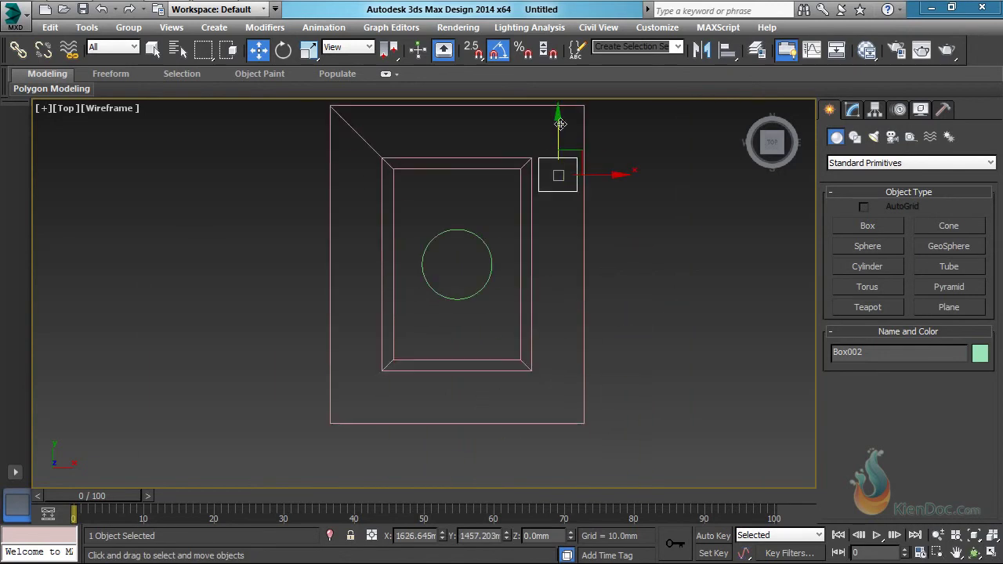
Copy the box down along Y and vertex-snap the copy's lower edge level with the recess's lower-right corner.
mouse_move(559, 124)
left_mouse_down("shift")
mouse_move(562, 294)
mouse_move(571, 299)
left_mouse_up("shift")
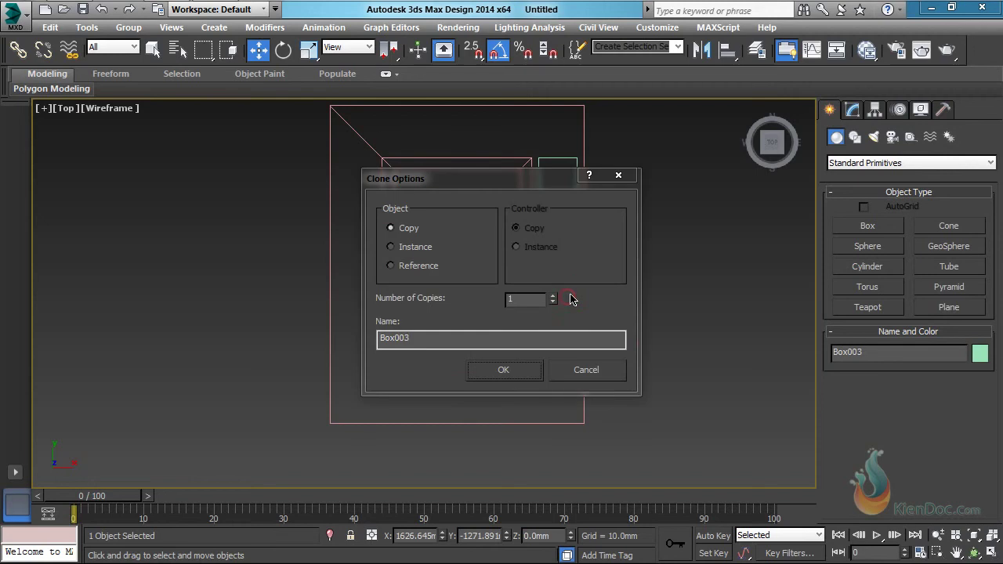
left_click(519, 369)
scroll(560, 280, "up", 3)
mouse_move(560, 280)
middle_mouse_down()
mouse_move(549, 235)
mouse_move(541, 343)
middle_mouse_up()
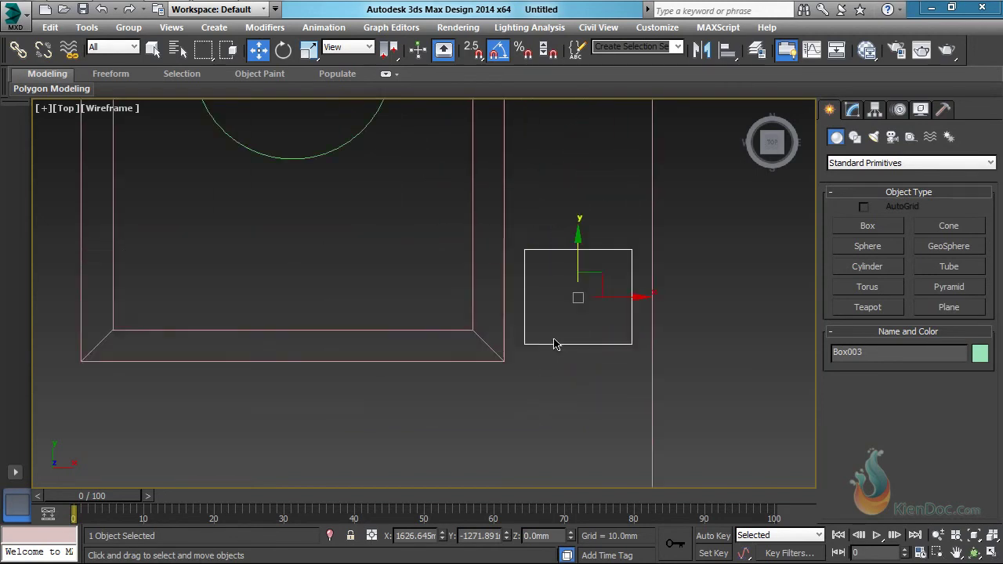
key("s")
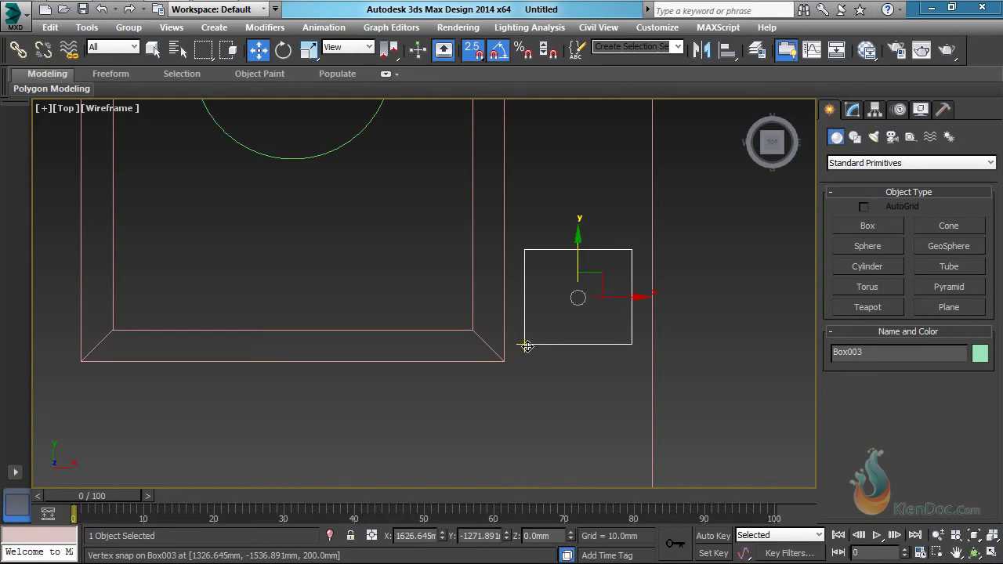
right_click(474, 50)
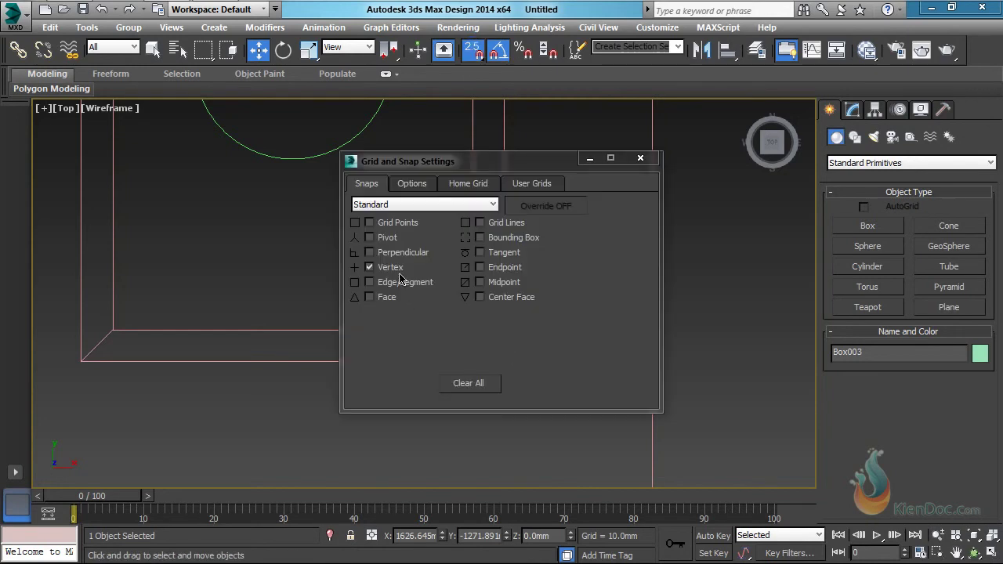
left_click(642, 160)
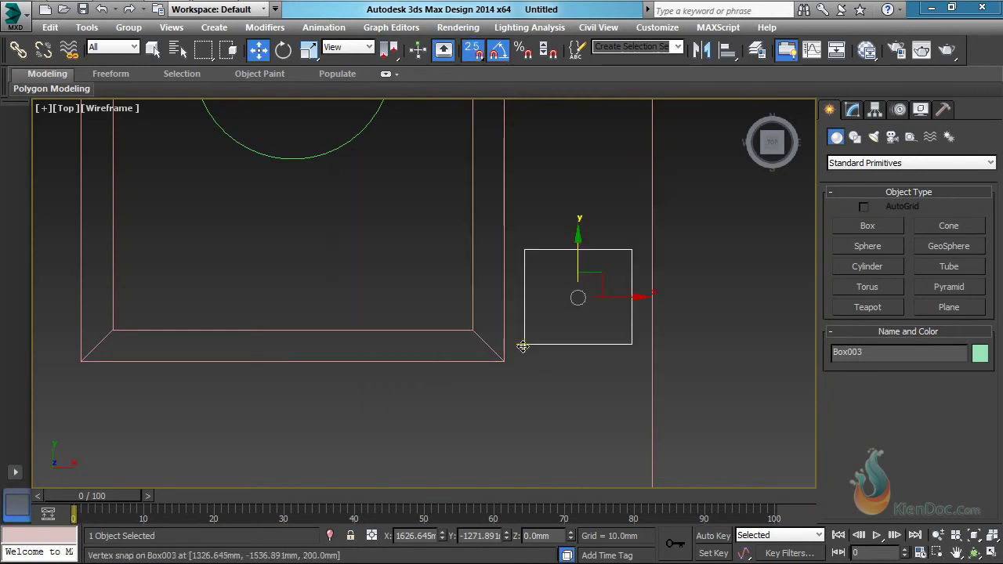
left_click_drag(525, 346, 507, 361)
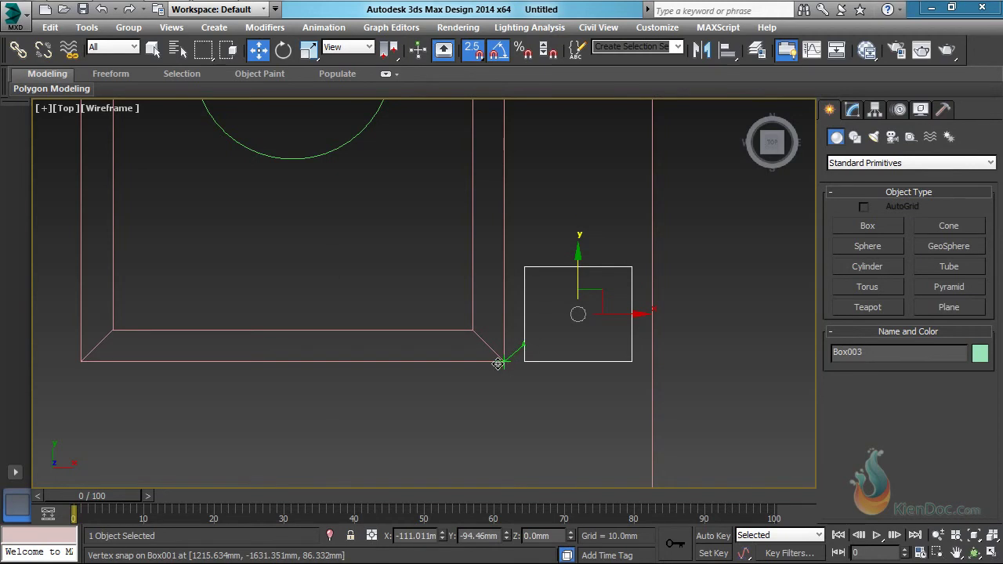
scroll(528, 331, "down", 5)
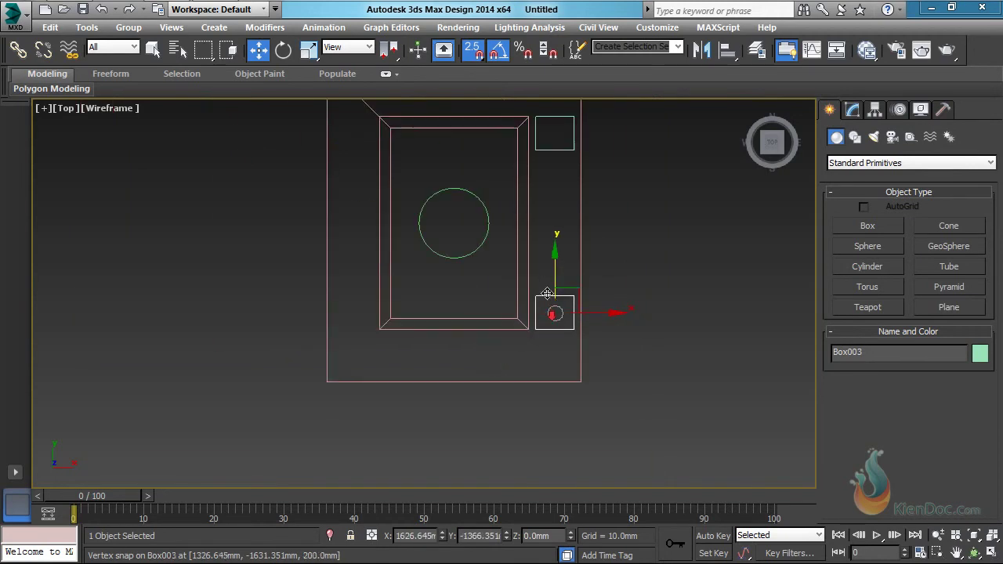
scroll(548, 294, "up", 4)
scroll(540, 347, "down", 2)
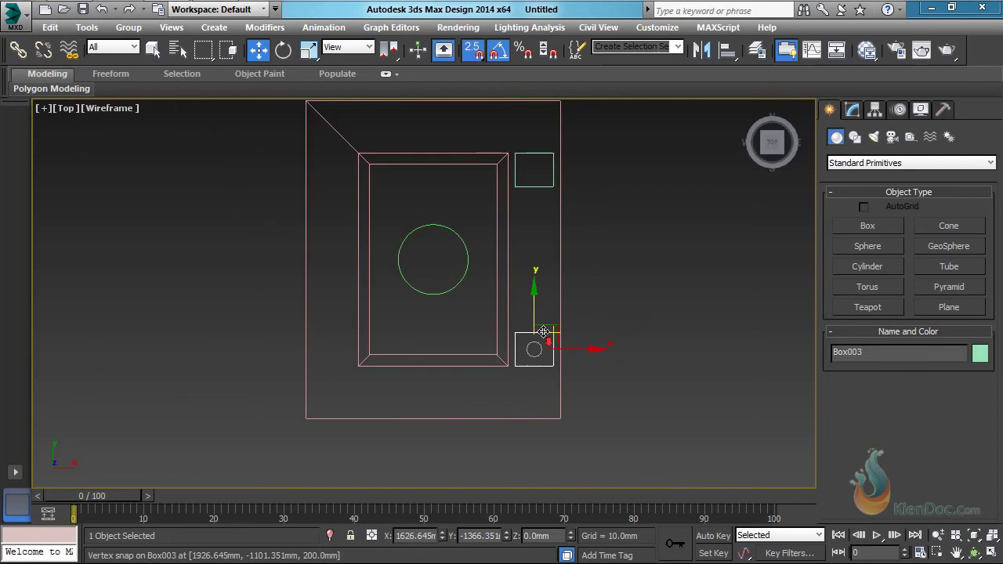
With snapping off, copy the lower box up along Y to about midway between the two side boxes.
key("s")
middle_click_drag(546, 329, 539, 348)
mouse_move(531, 337)
left_mouse_down("shift")
mouse_move(537, 247)
mouse_move(538, 256)
left_mouse_up("shift")
left_click(511, 359)
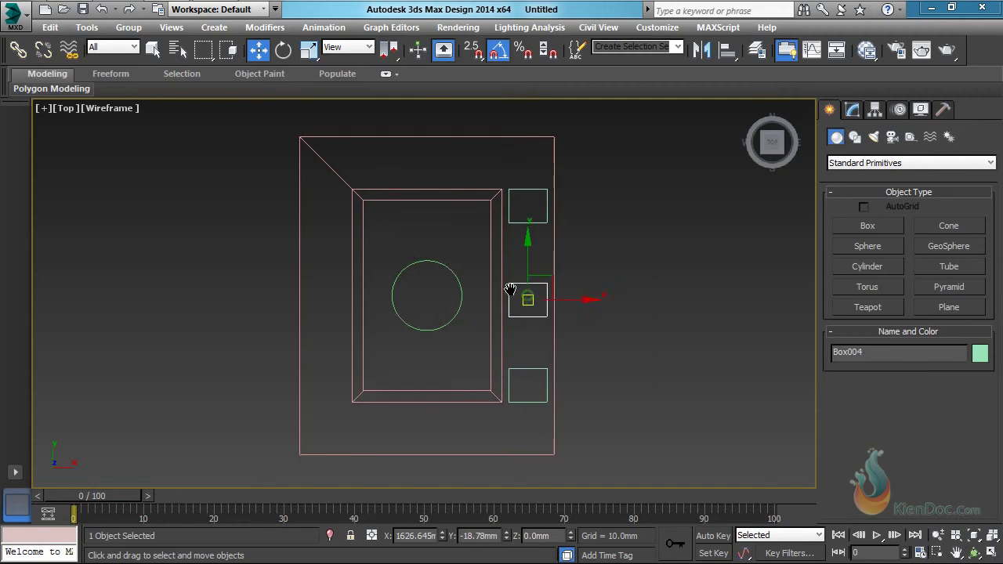
Align the middle box to the large slab, center to center, in Y position only.
mouse_move(531, 298)
middle_mouse_down()
mouse_move(477, 277)
mouse_move(496, 284)
middle_mouse_up()
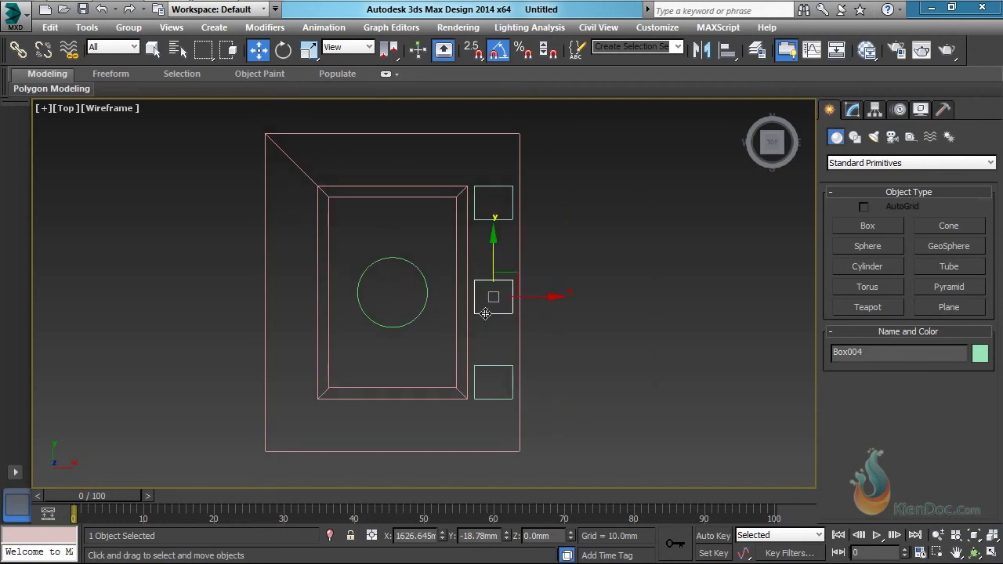
key("alt+a")
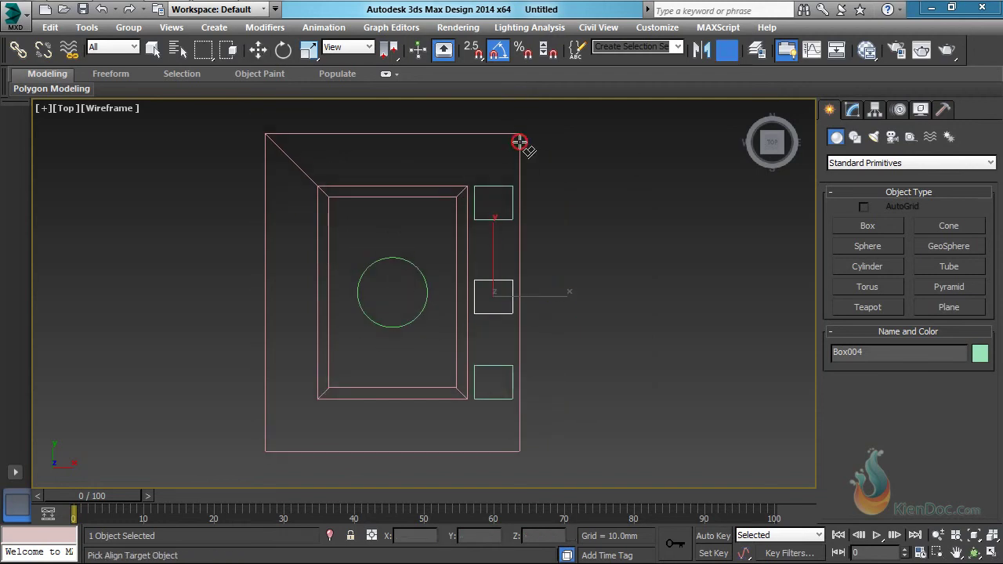
left_click(518, 144)
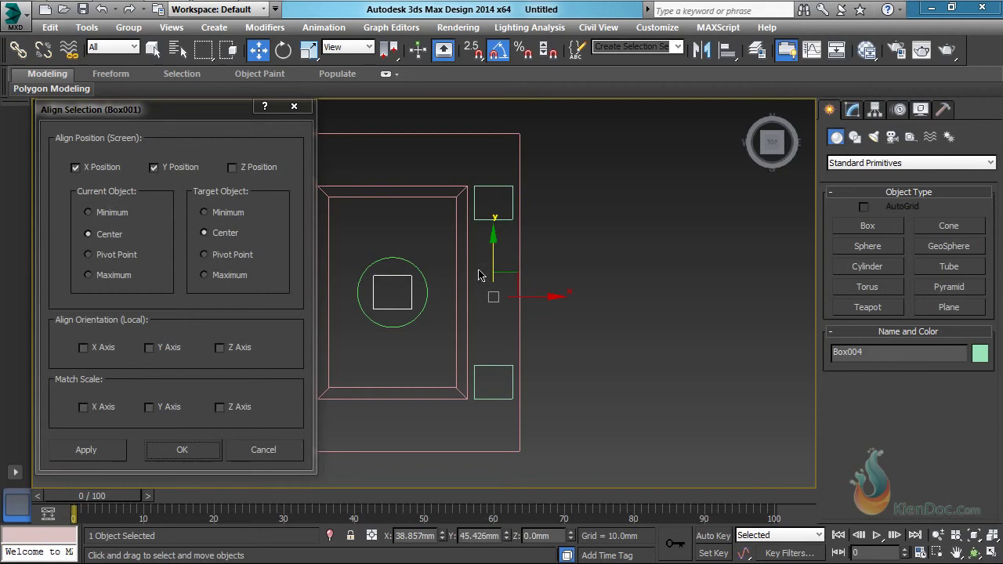
left_click(88, 169)
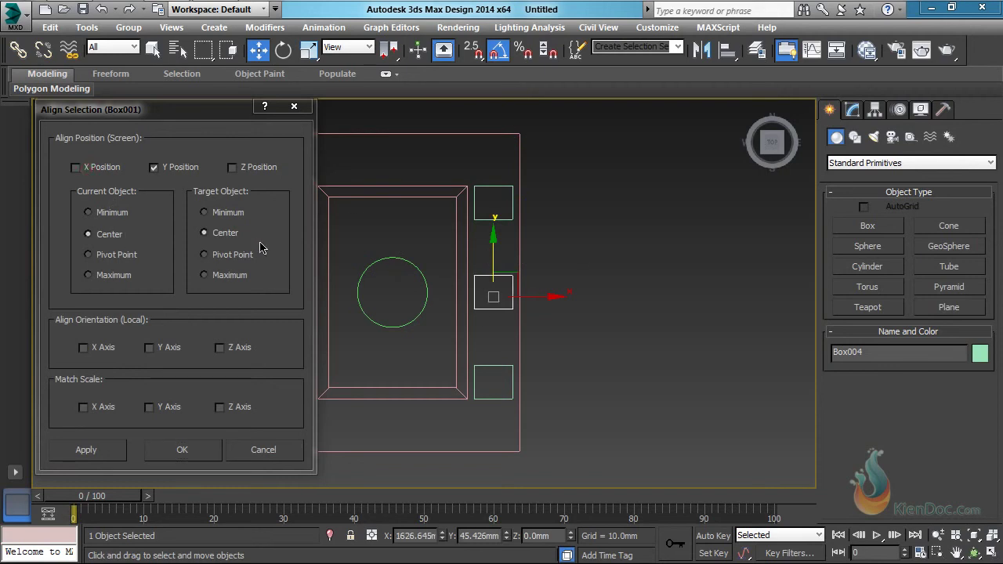
left_click(181, 451)
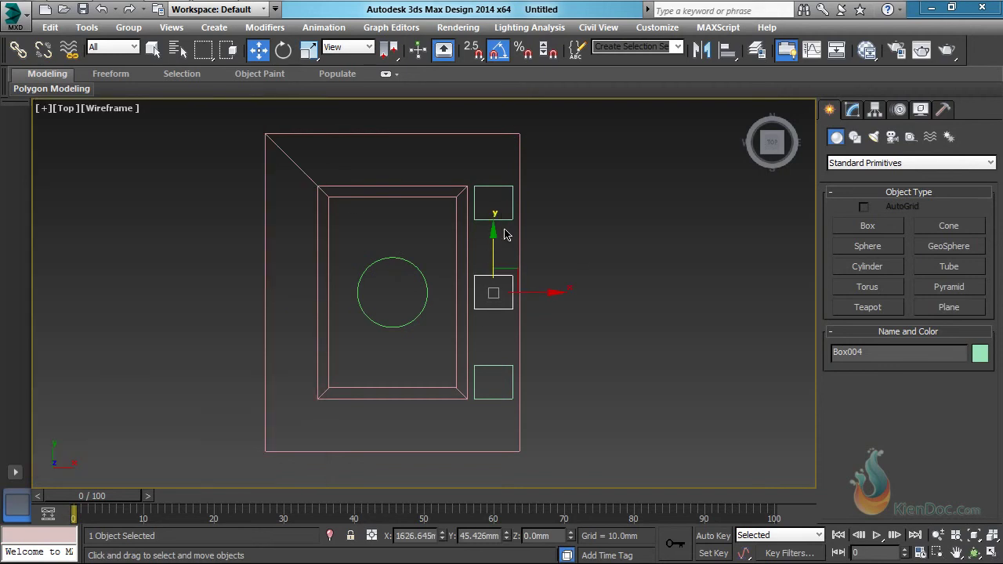
Group the three small boxes beside the recess's right edge.
left_click(507, 220, "ctrl")
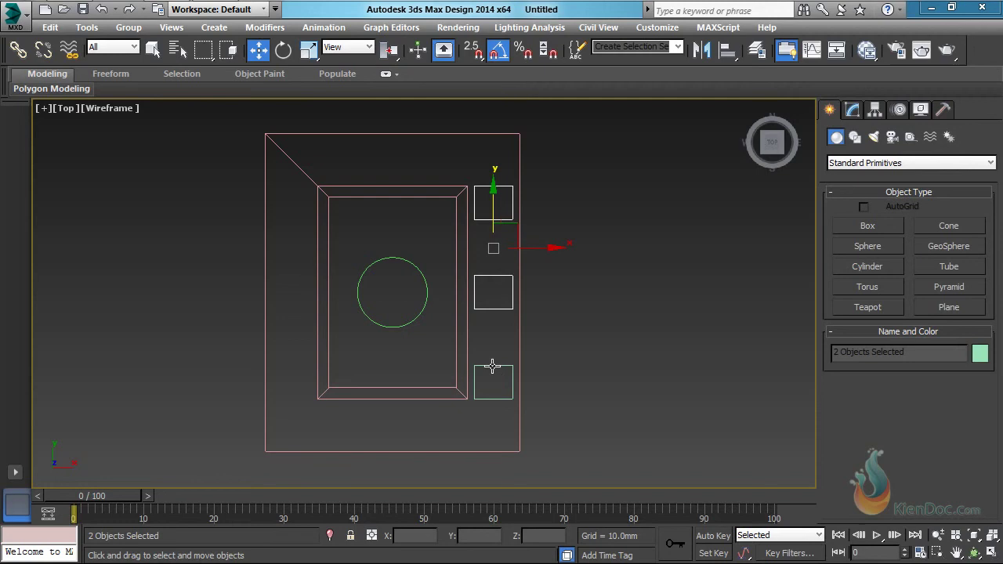
left_click(498, 367, "ctrl")
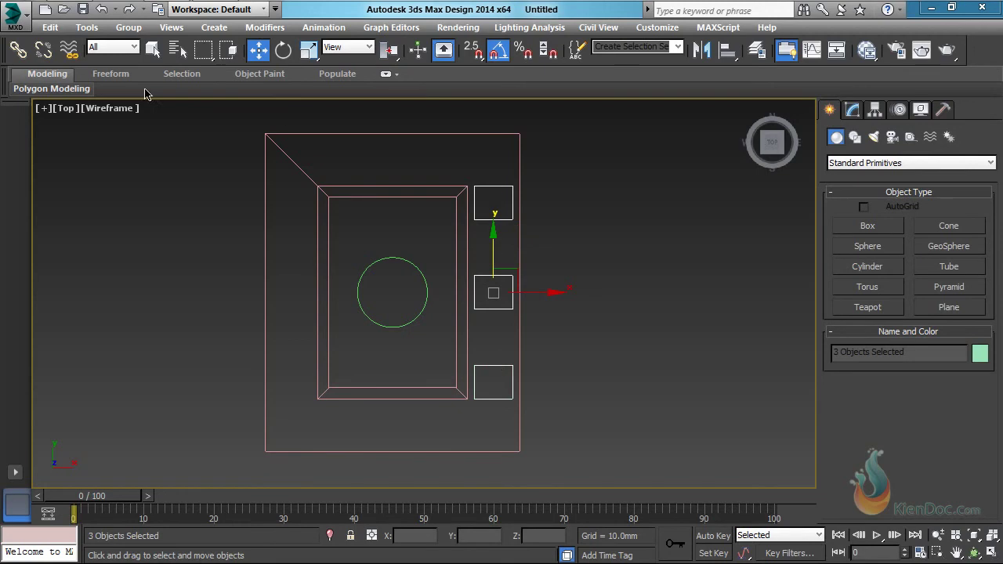
left_click(129, 27)
left_click(154, 49)
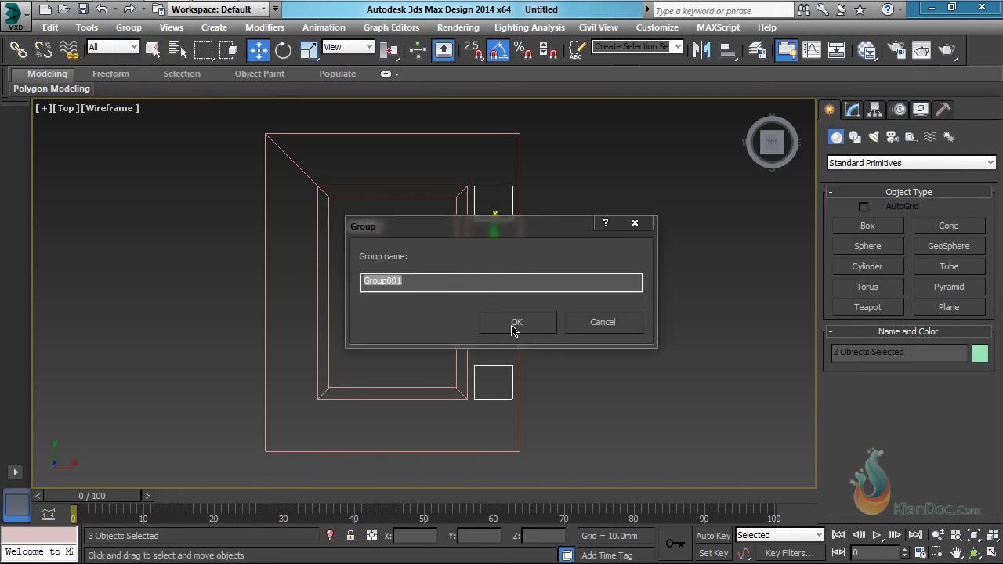
left_click(513, 323)
Make one copy of the three-box group along X, placed between the recess and the slab's left edge.
middle_click_drag(514, 328, 638, 313)
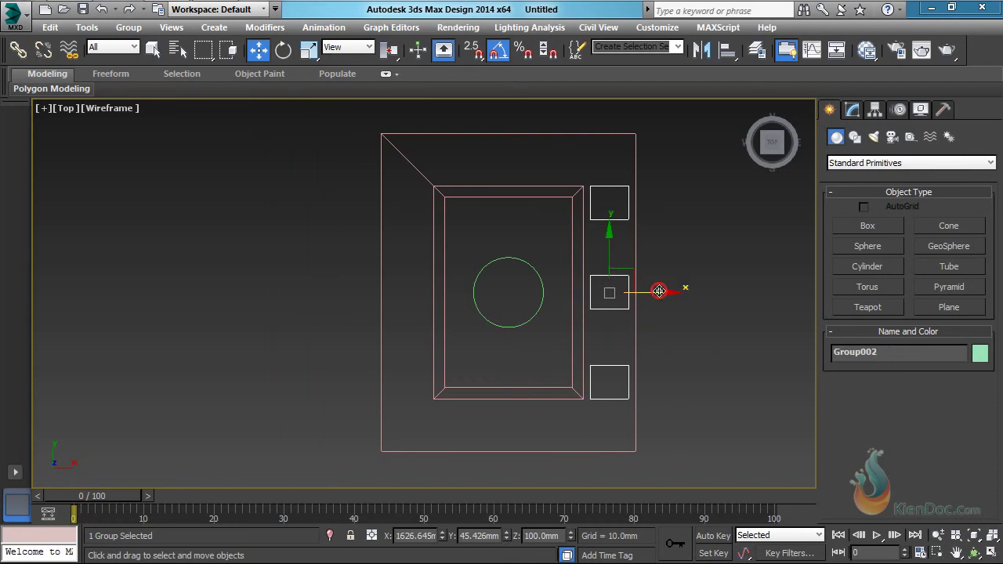
left_click_drag(659, 291, 457, 291, "shift")
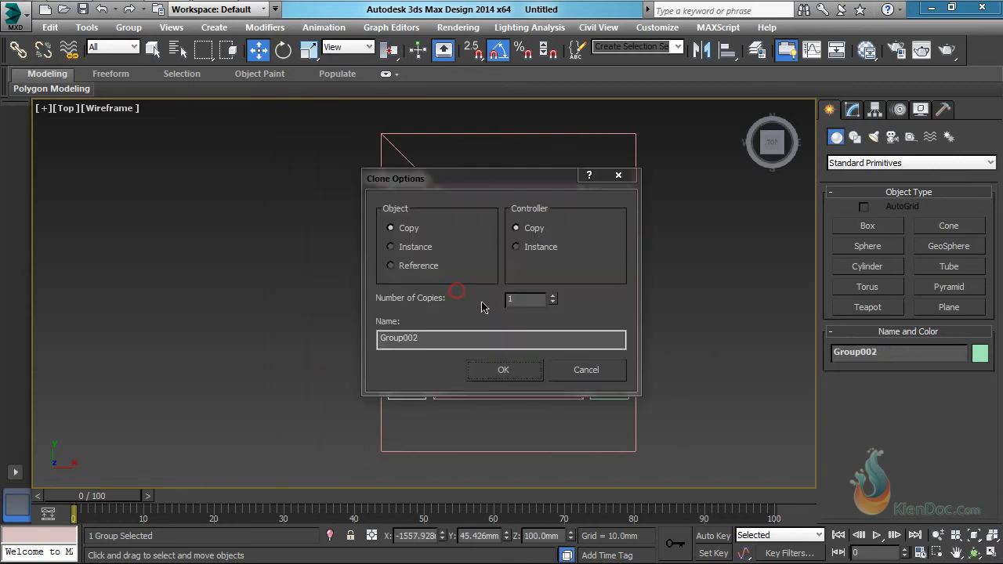
key("Return")
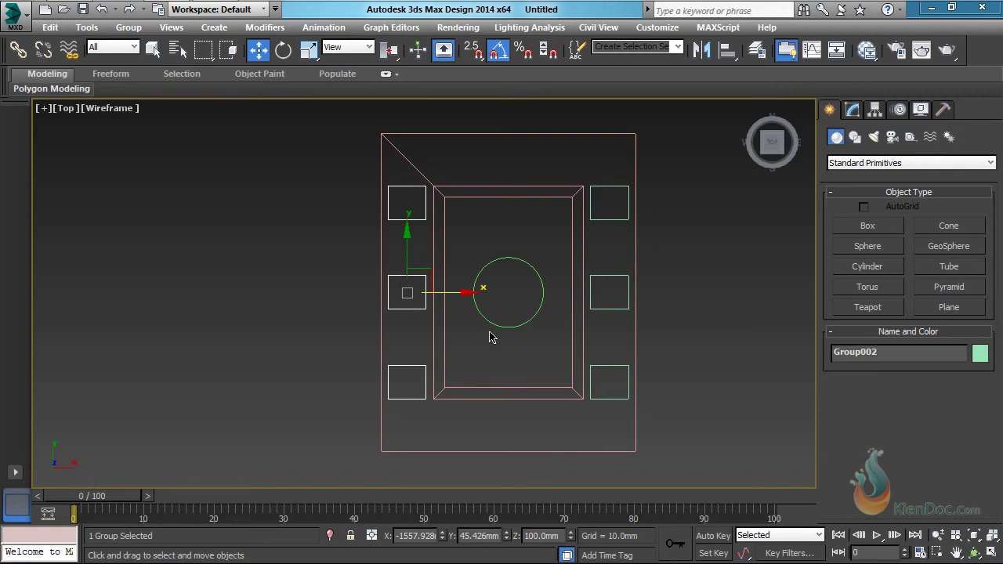
Make a copy of the left box group rotated 90 degrees and placed as a horizontal row above the recess.
key("e")
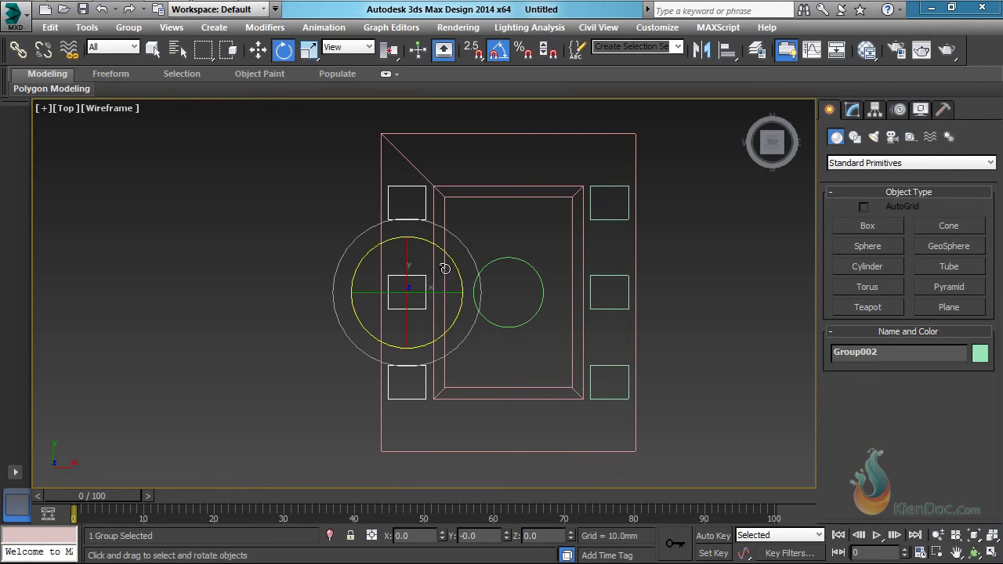
mouse_move(449, 260)
left_mouse_down("shift")
mouse_move(451, 284)
mouse_move(568, 150)
mouse_move(530, 142)
left_mouse_up("shift")
left_click(503, 369)
key("w")
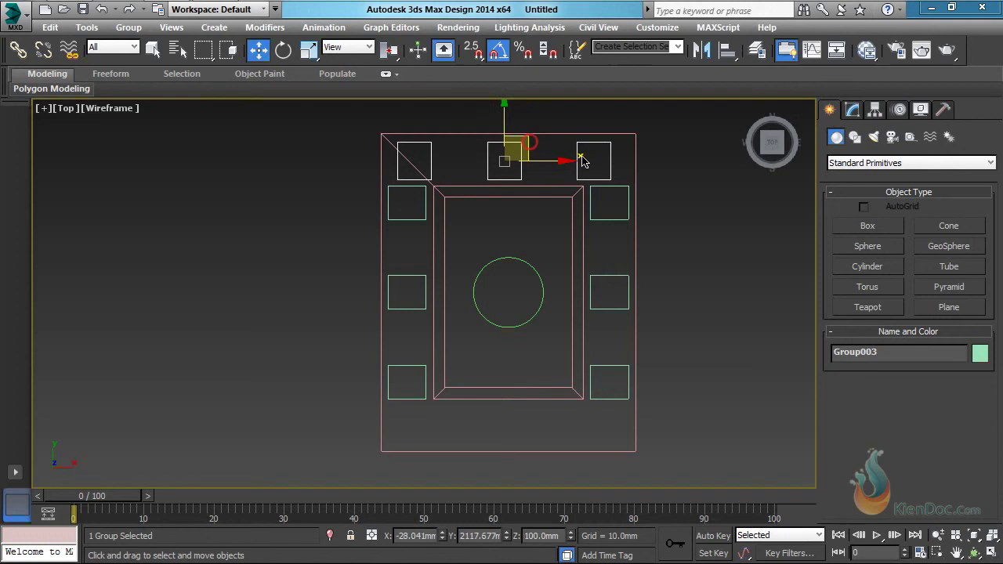
Ungroup the horizontal row above the recess and delete its two outer boxes, keeping the middle one.
left_click(129, 28)
left_click(156, 64)
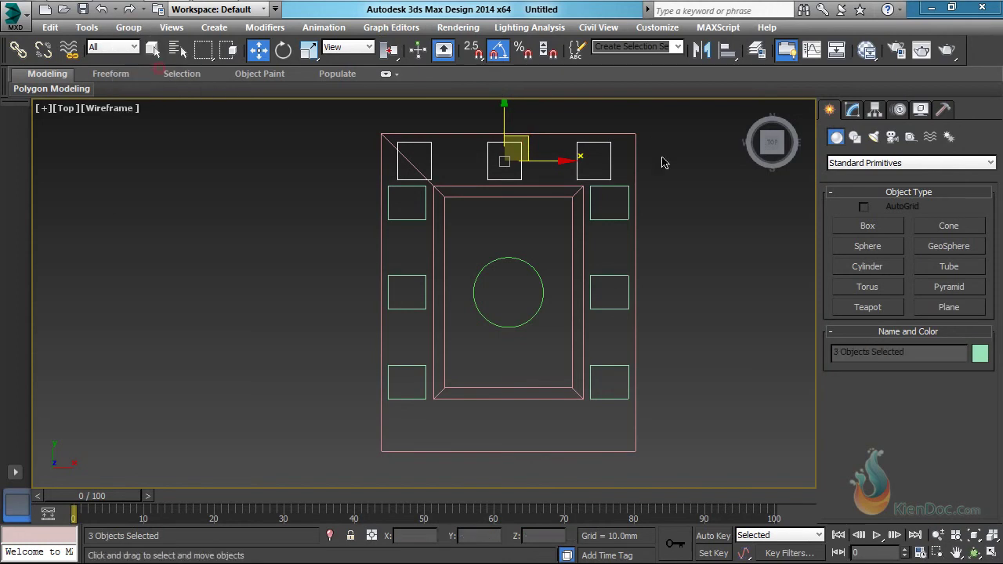
left_click(610, 156)
key("Delete")
left_click(428, 157)
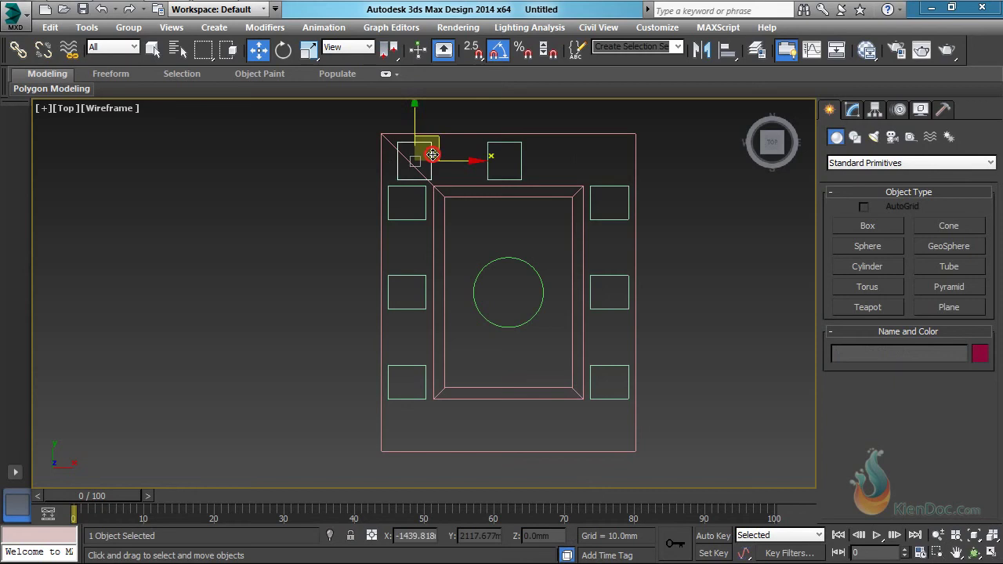
key("Delete")
Align the remaining box above the recess to the large slab, center to center, in X position only.
left_click(503, 160)
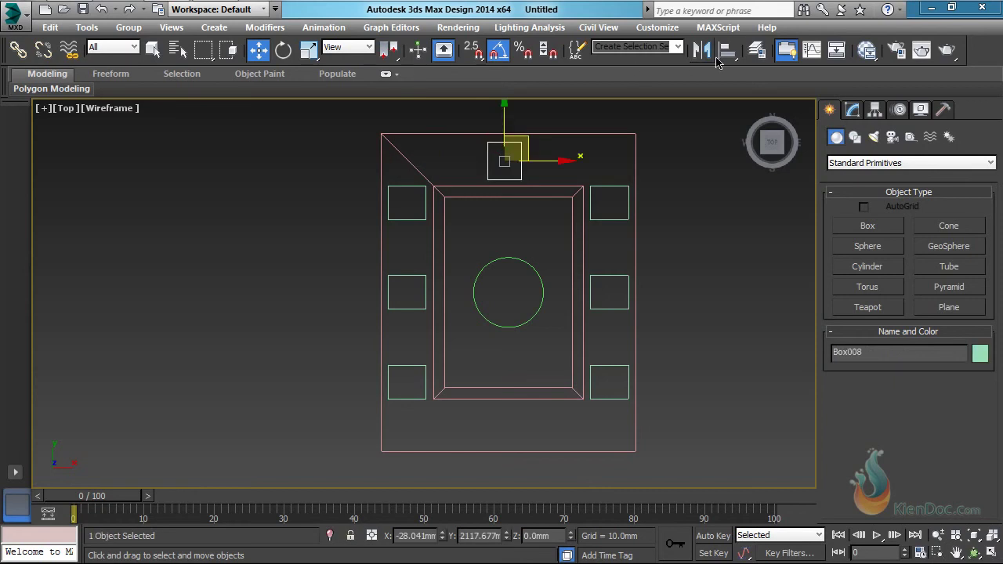
left_click(702, 49)
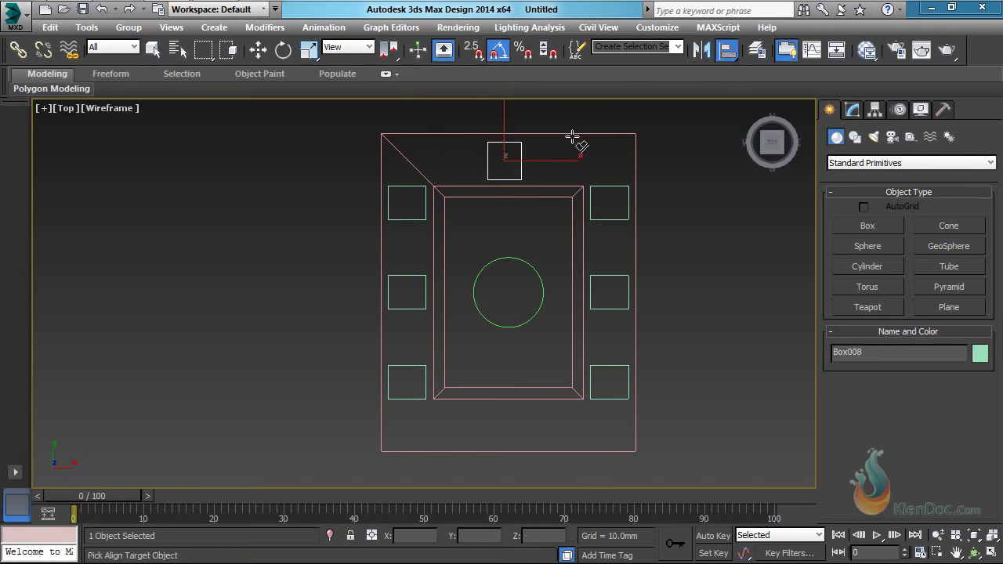
left_click(572, 143)
left_click(171, 170)
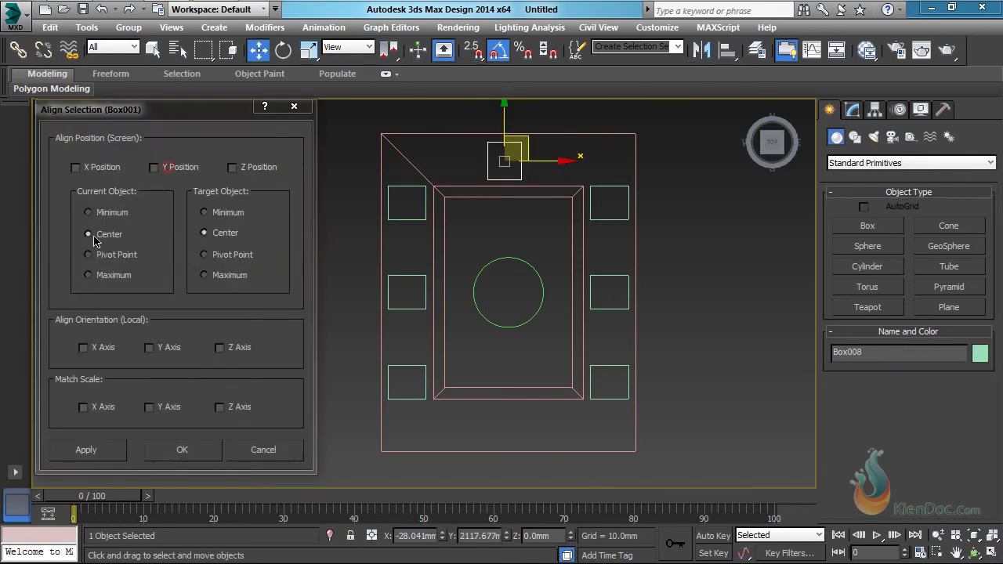
left_click(76, 167)
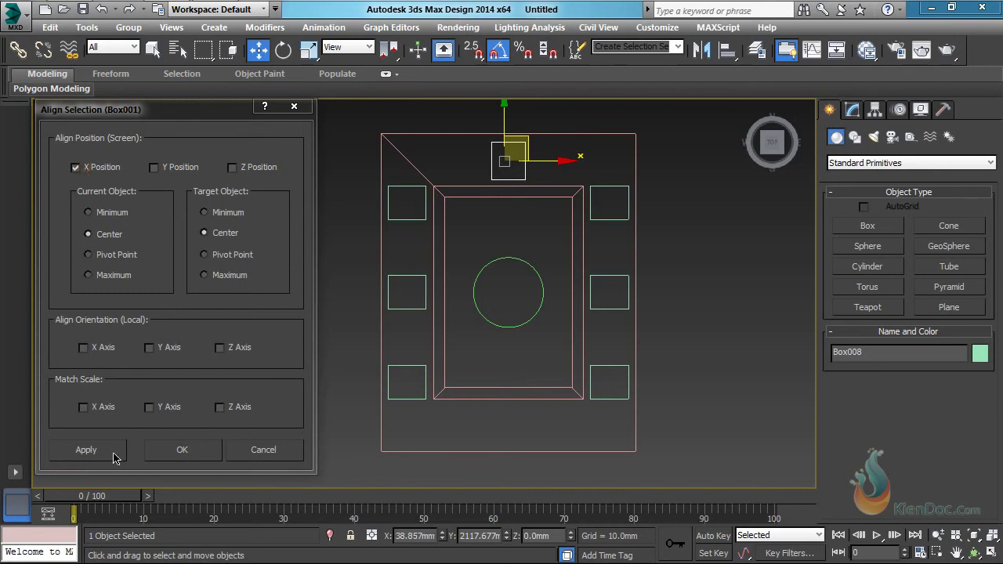
left_click(176, 449)
Move the box above the recess up about 23 mm along Y, and make one copy of it below the recess.
scroll(494, 251, "up", 4)
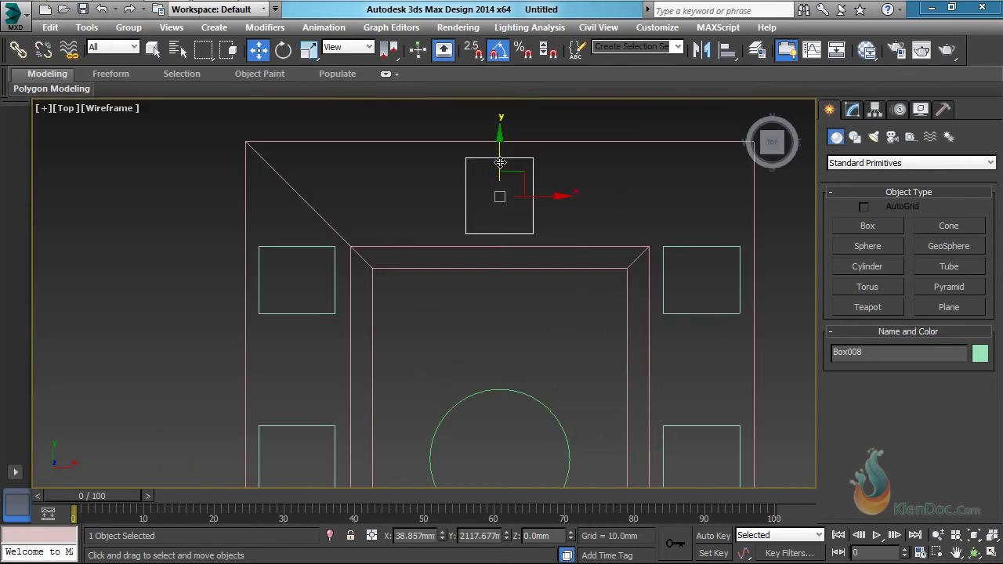
scroll(509, 180, "down", 6)
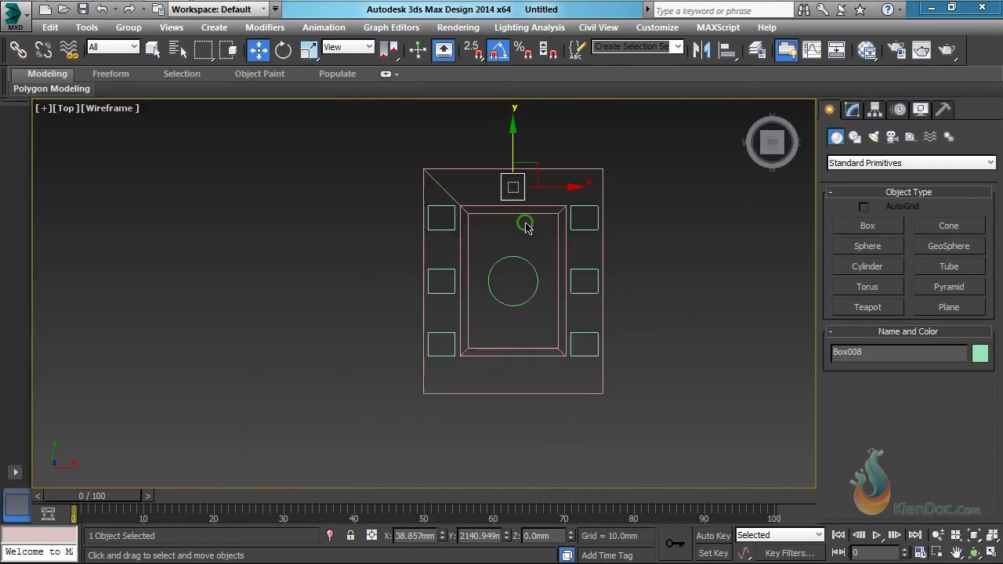
left_click_drag(506, 133, 504, 323, "shift")
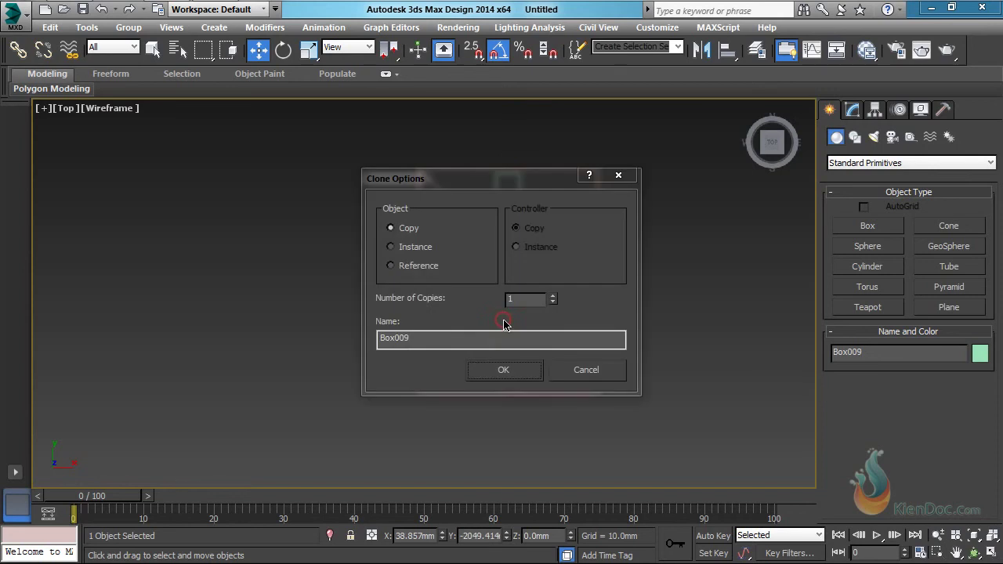
left_click(503, 370)
Move the copied box below the recess down about 8 mm along Y, toward the slab's lower edge.
scroll(506, 345, "up", 5)
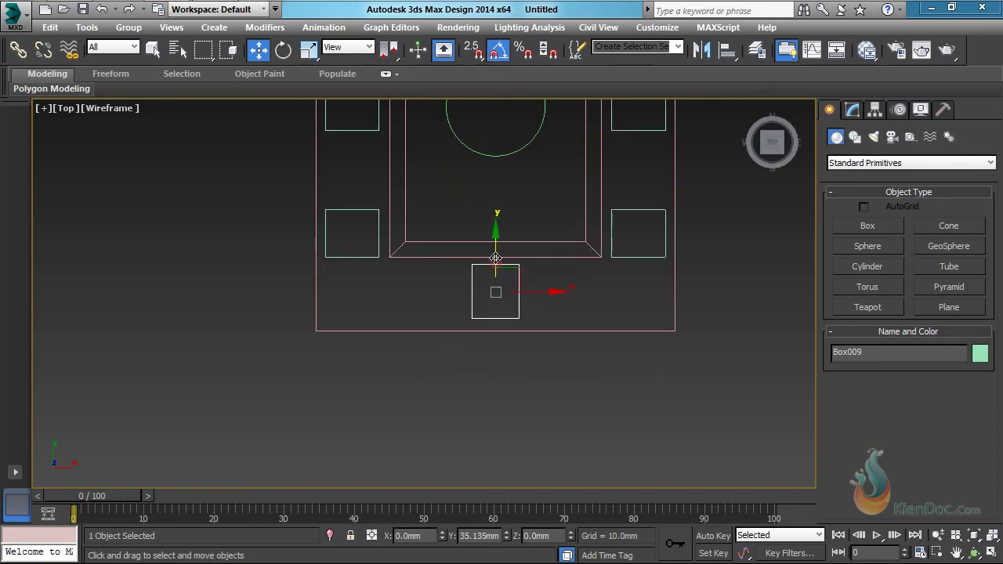
left_click_drag(496, 258, 495, 263)
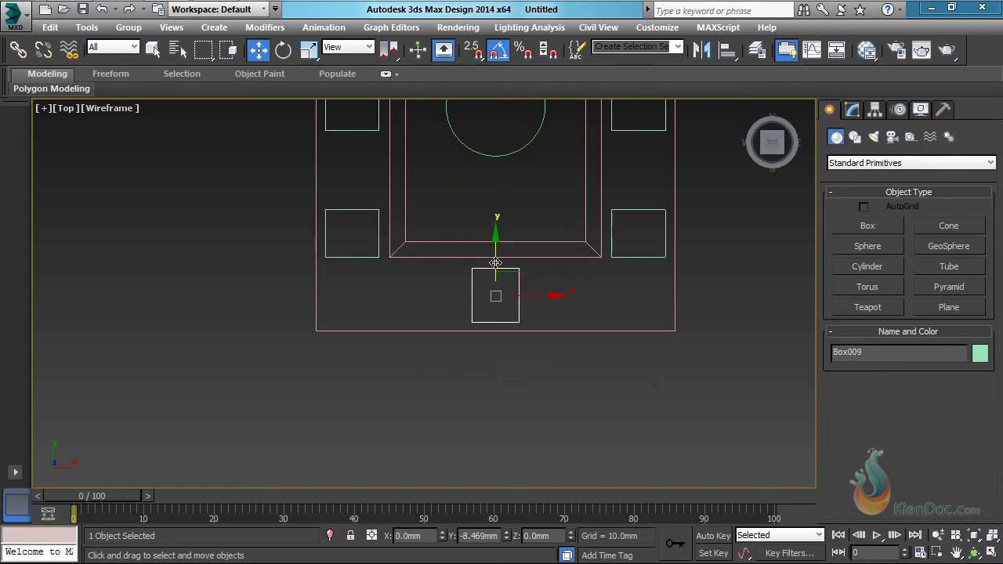
scroll(491, 311, "down", 3)
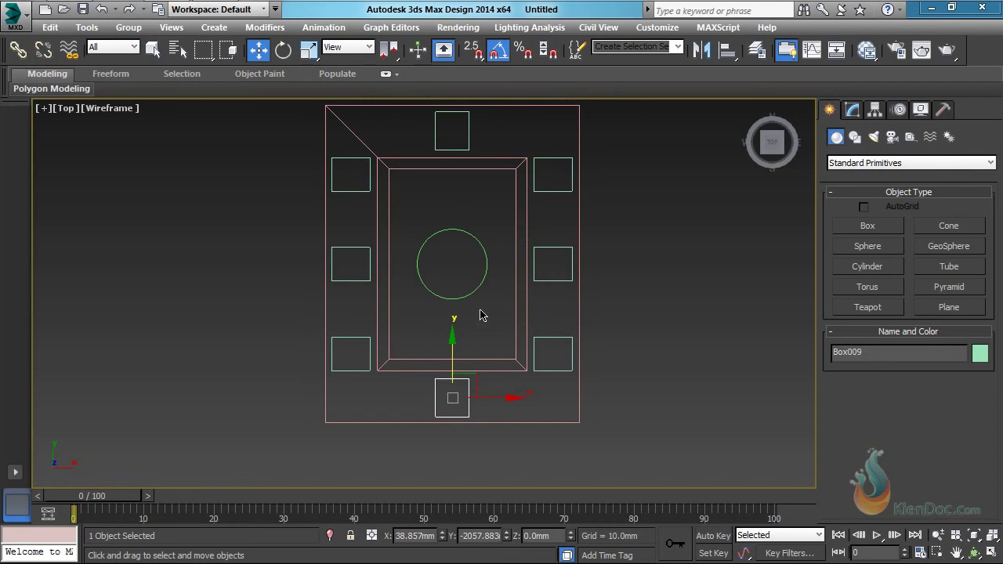
Group the two side box groups together with the single boxes above and below the recess.
left_click(545, 191)
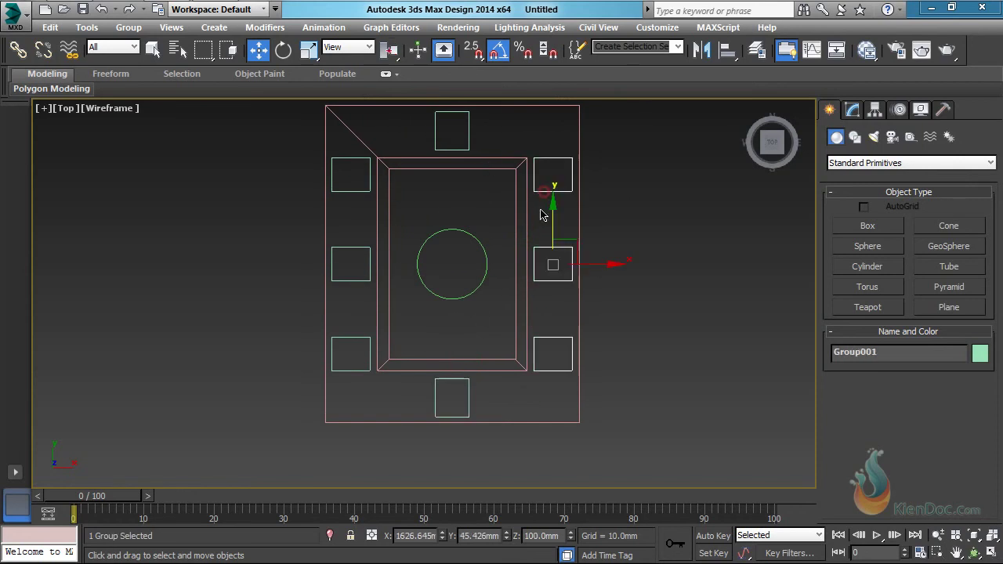
left_click(358, 193, "ctrl")
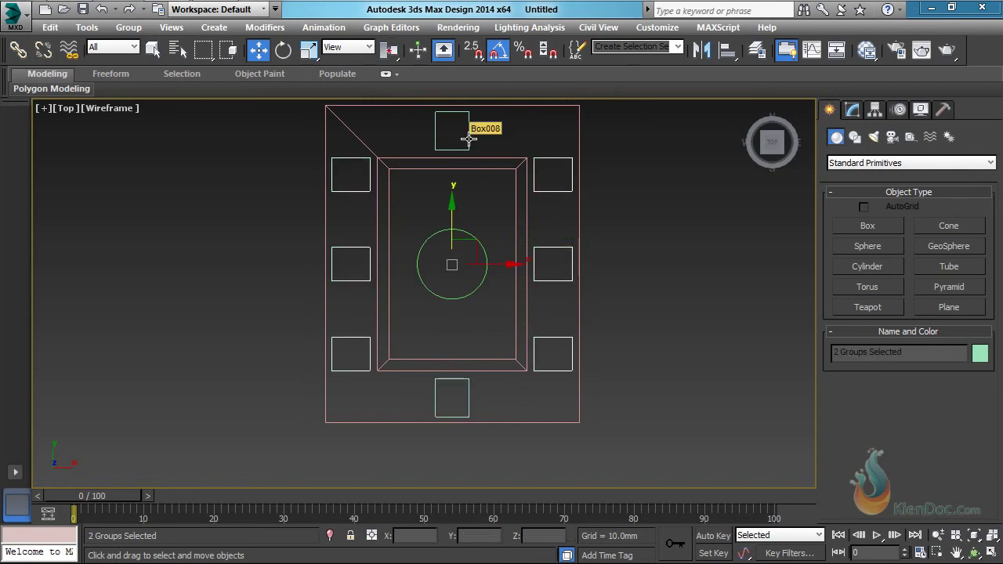
left_click(468, 139, "ctrl")
left_click(467, 394, "ctrl")
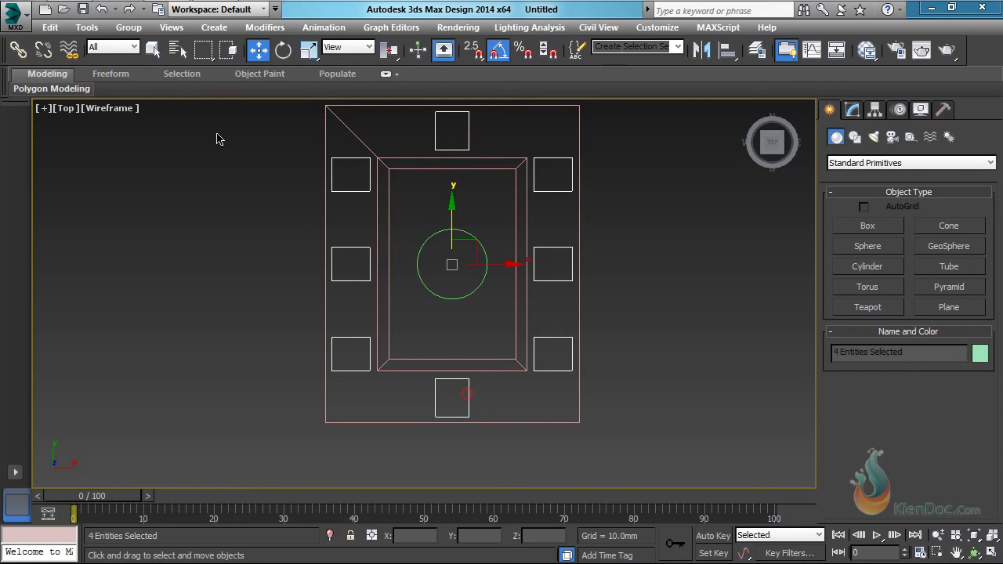
left_click(128, 28)
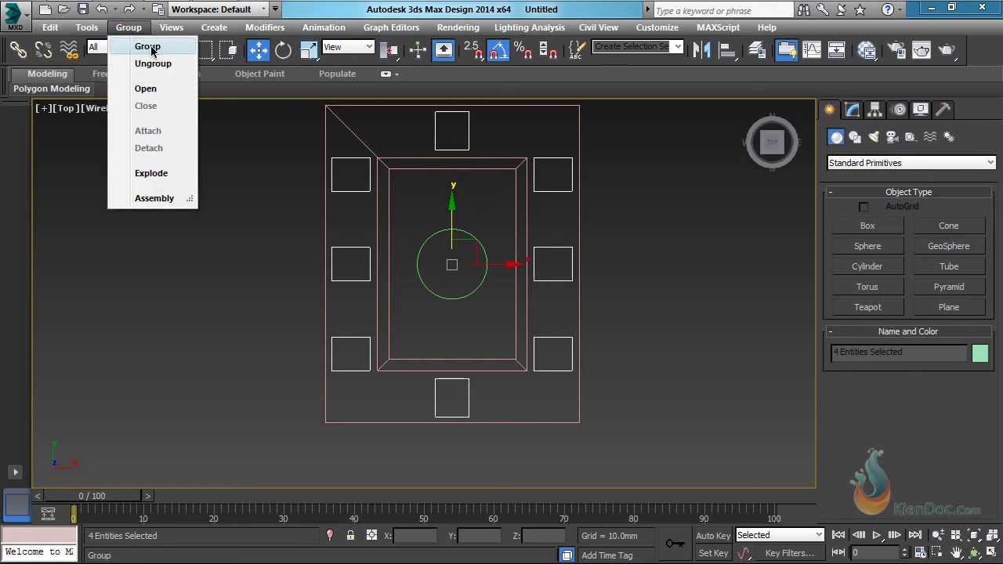
left_click(150, 47)
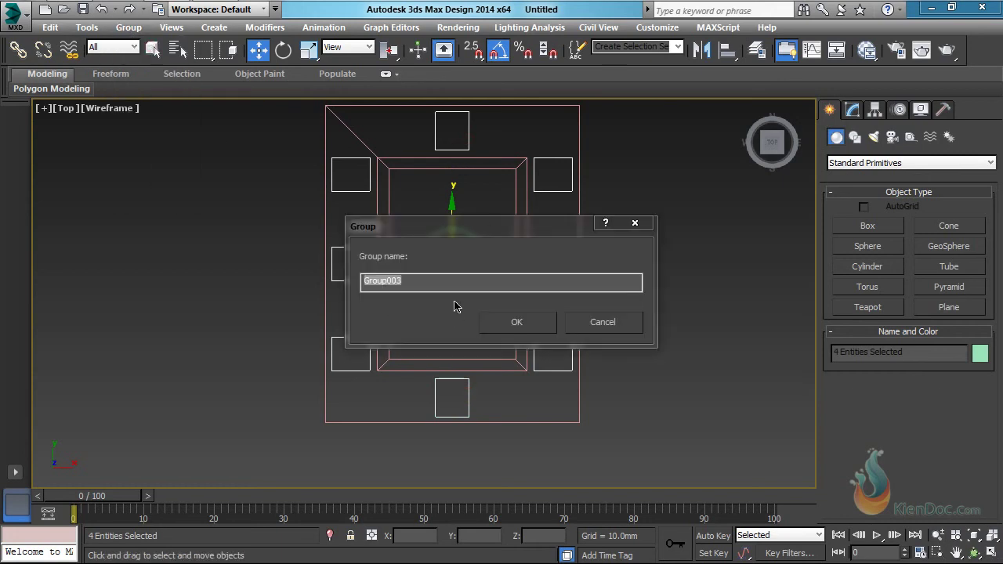
left_click(518, 324)
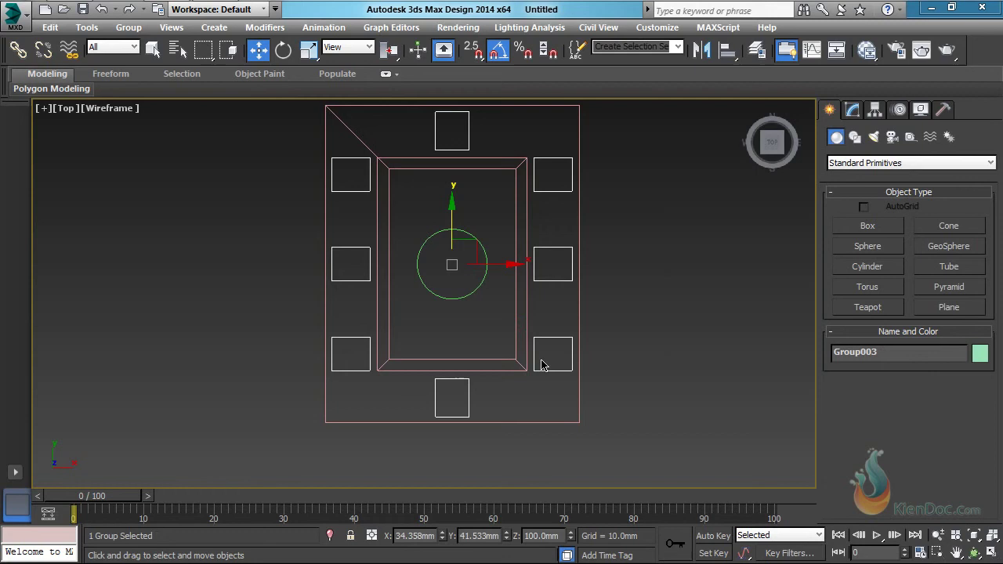
Switch the viewport to shaded display with edged faces and inspect the slab's underside.
key("F3")
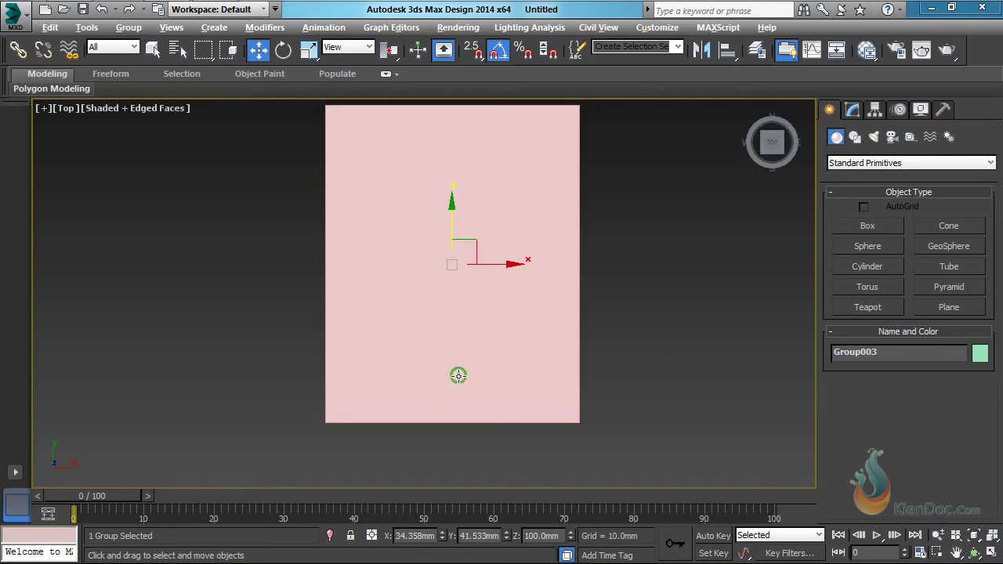
mouse_move(454, 374)
middle_mouse_down("alt")
mouse_move(489, 202)
mouse_move(506, 215)
mouse_move(481, 206)
mouse_move(518, 232)
mouse_move(504, 193)
middle_mouse_up("alt")
scroll(505, 212, "up", 5)
scroll(519, 232, "down", 3)
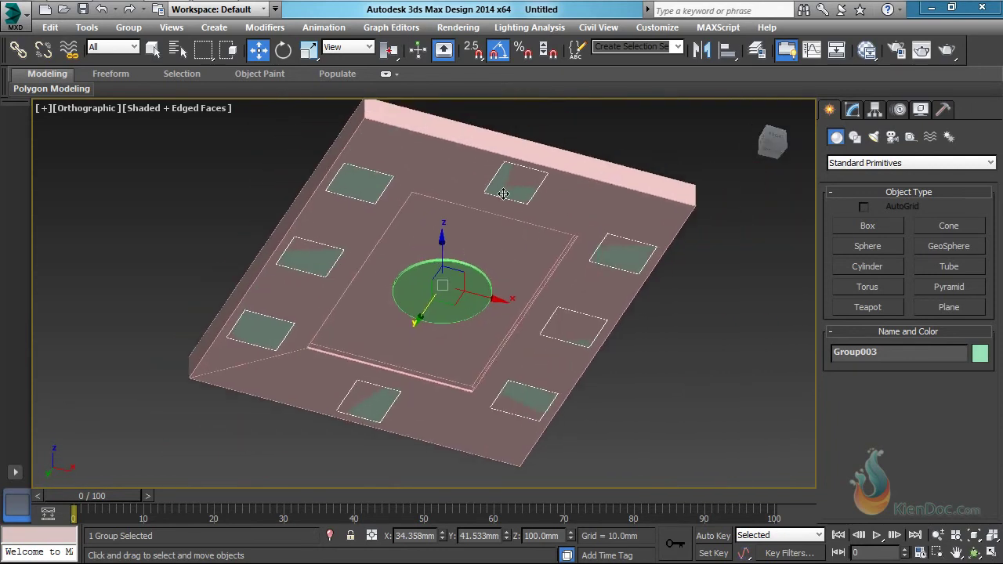
Subtract the small corner box Box003 from the large slab with a Boolean, using Move for operand B.
left_click(585, 183)
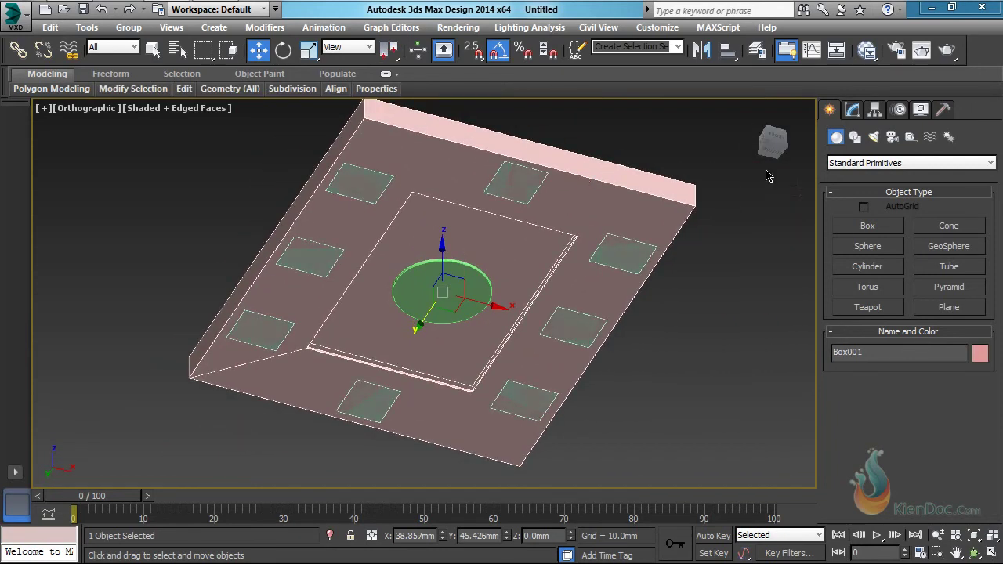
left_click(854, 162)
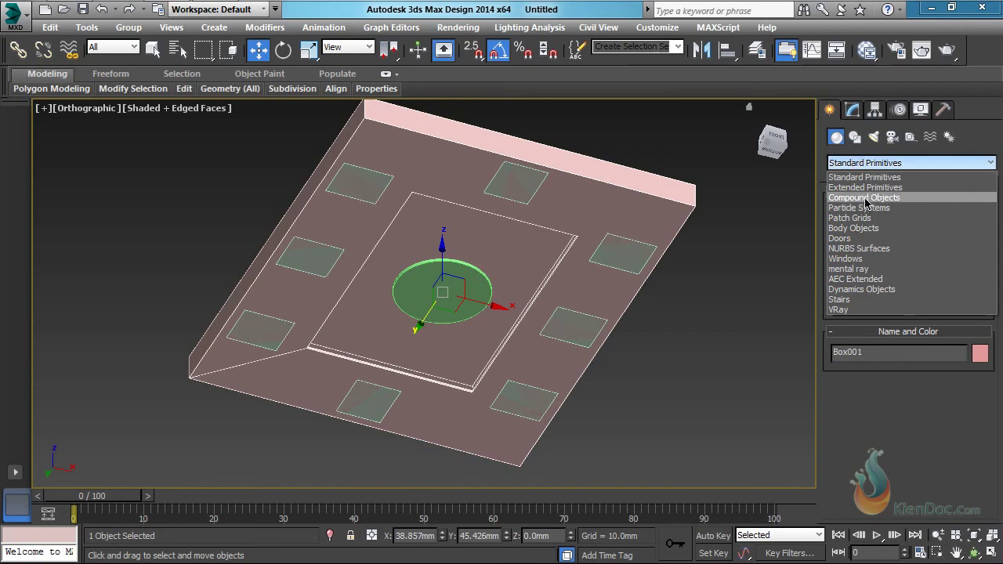
left_click(866, 199)
left_click(868, 288)
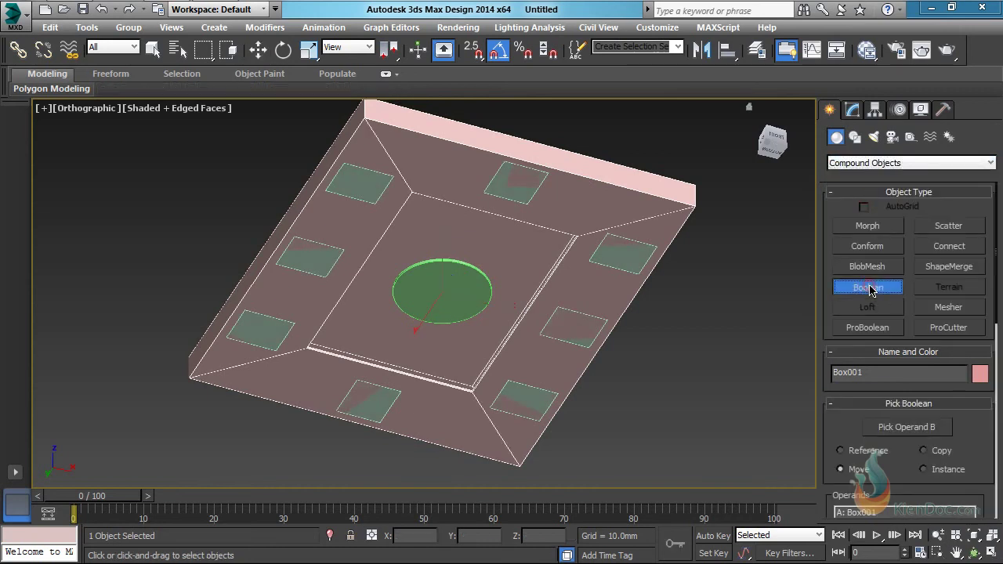
left_click_drag(827, 433, 822, 169)
left_click_drag(826, 235, 832, 451)
left_click(910, 354)
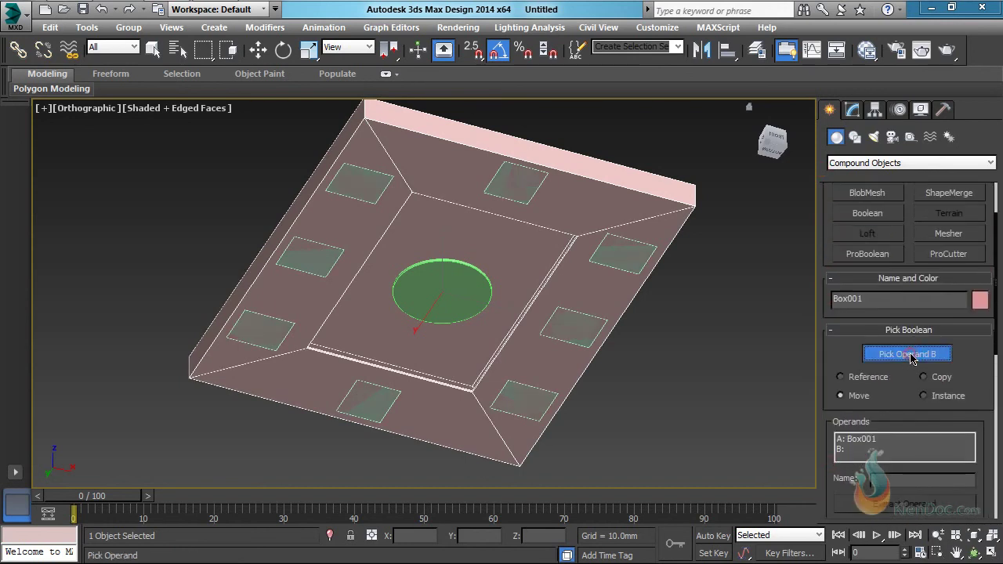
left_click(612, 256)
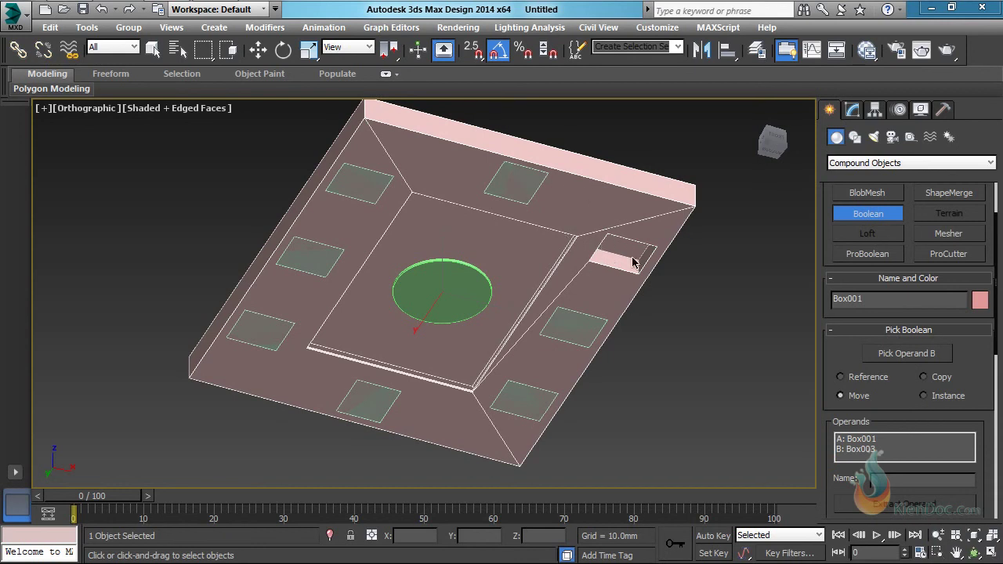
scroll(641, 256, "up", 4)
scroll(619, 245, "down", 4)
mouse_move(598, 237)
middle_mouse_down()
mouse_move(612, 234)
mouse_move(596, 238)
middle_mouse_up()
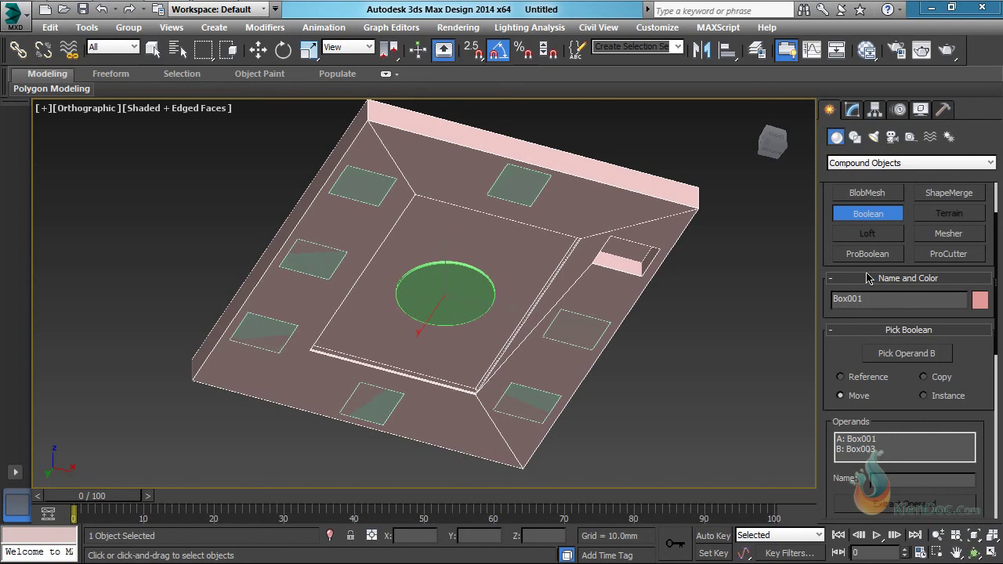
key("w")
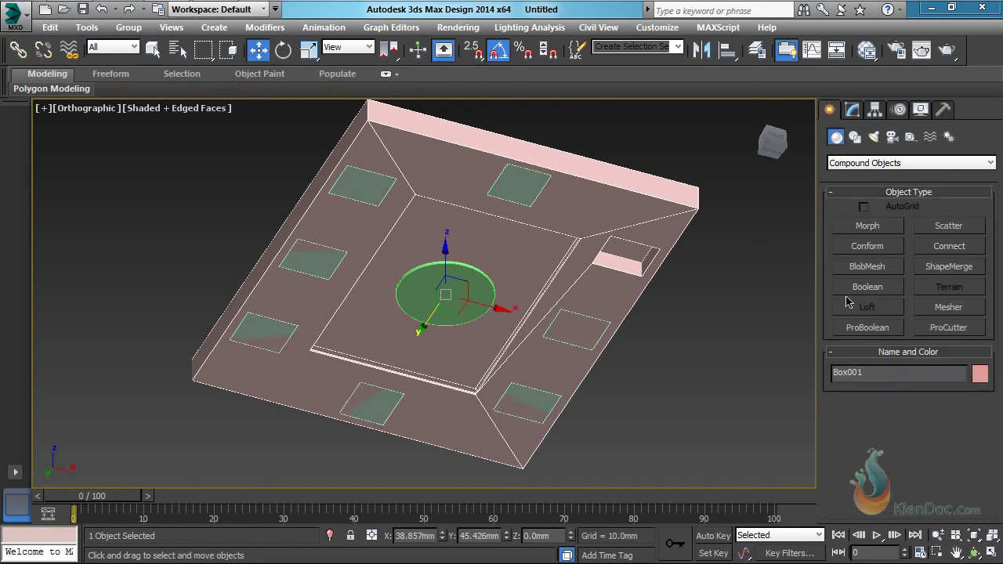
Subtract the small box in the middle of the slab's upper edge and the middle box of its right side with separate Booleans.
left_click(865, 288)
left_click(893, 429)
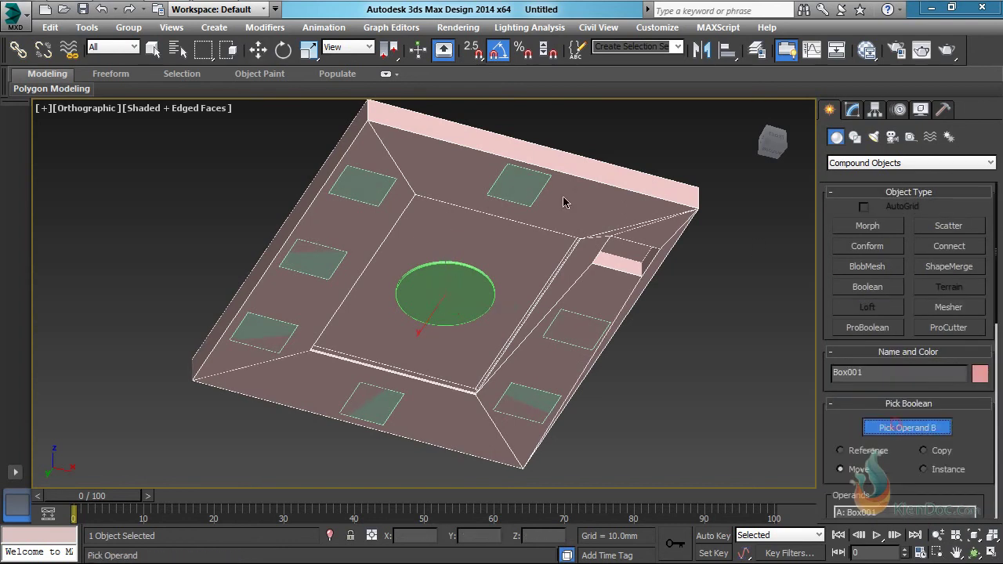
left_click(515, 188)
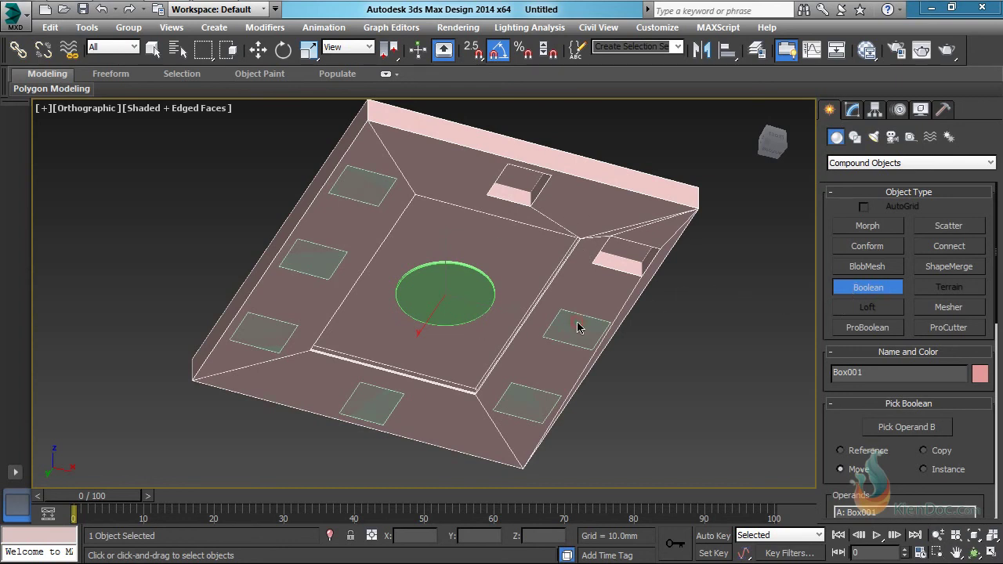
left_click(893, 428)
left_click(570, 325)
left_click(890, 428)
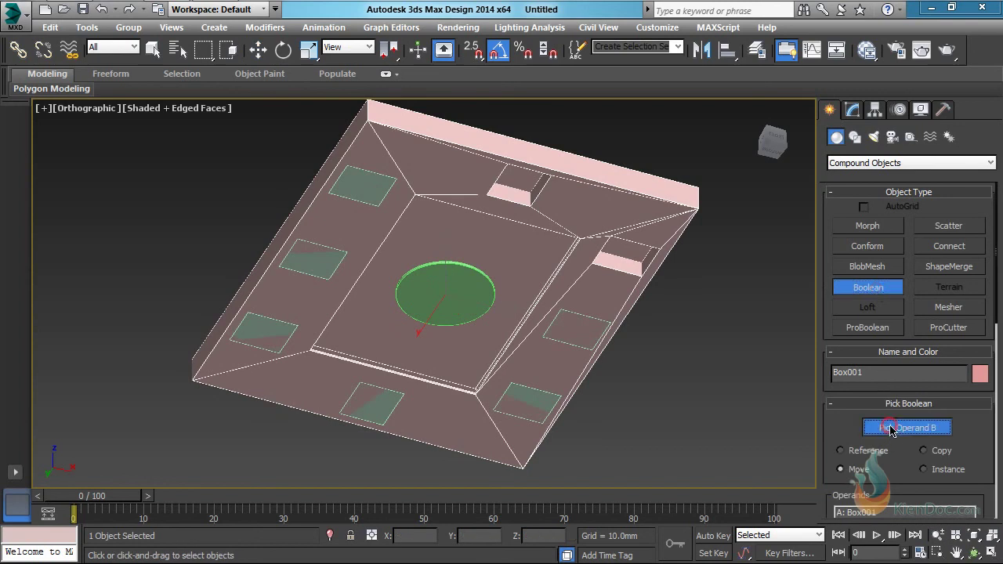
left_click(573, 326)
key("w")
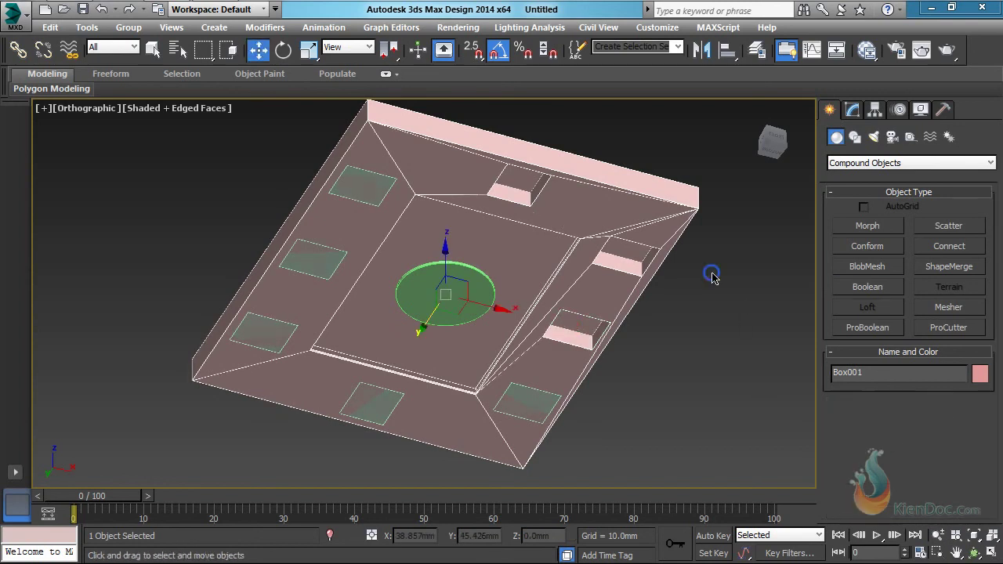
Subtract the lower box of the slab's right side and the box below the recess with separate Booleans, using Move for operand B.
left_click(856, 286)
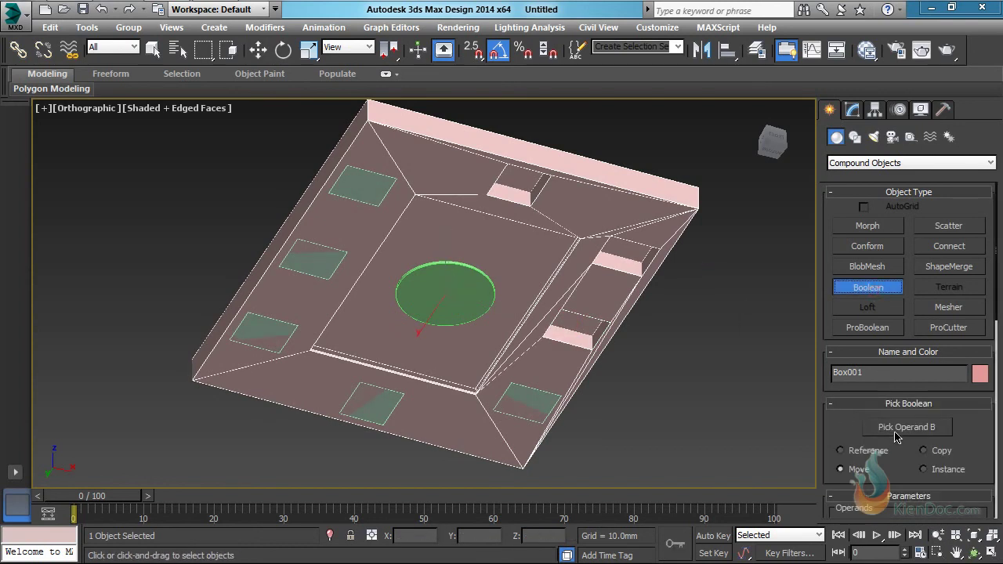
left_click(898, 430)
left_click(534, 395)
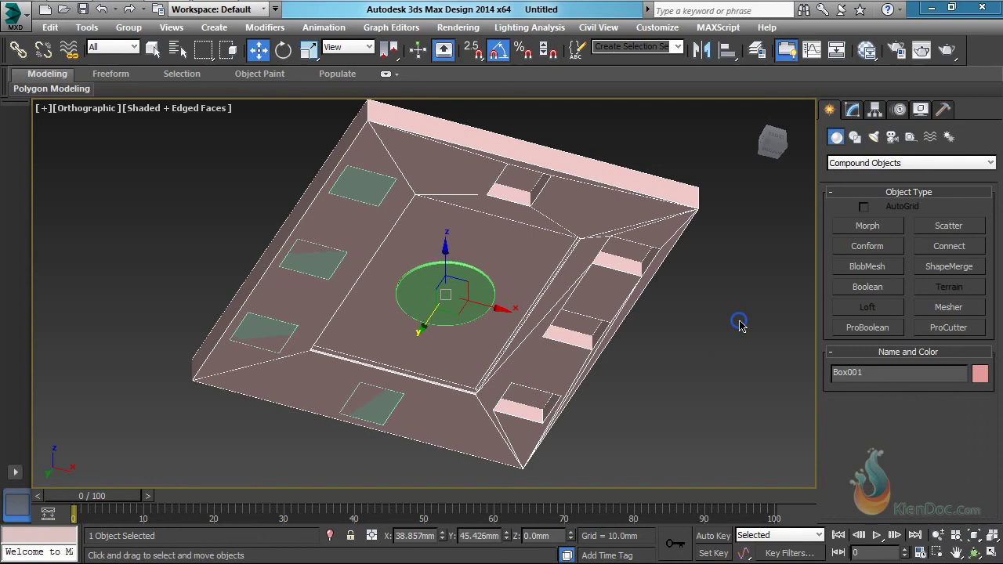
left_click(868, 287)
left_click(900, 431)
left_click(386, 414)
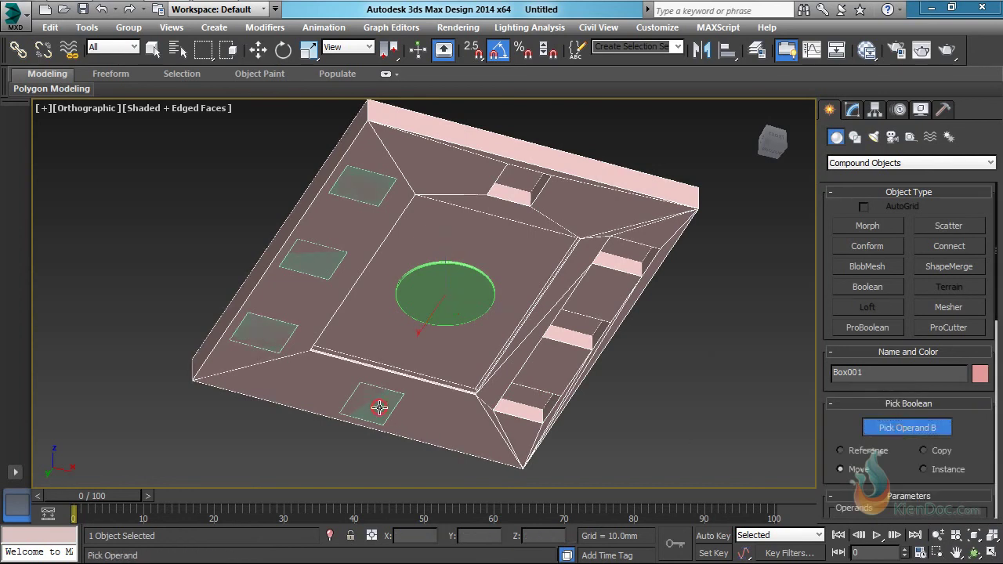
key("w")
Subtract the lower and middle small boxes along the slab's left side with separate Booleans.
left_click(855, 286)
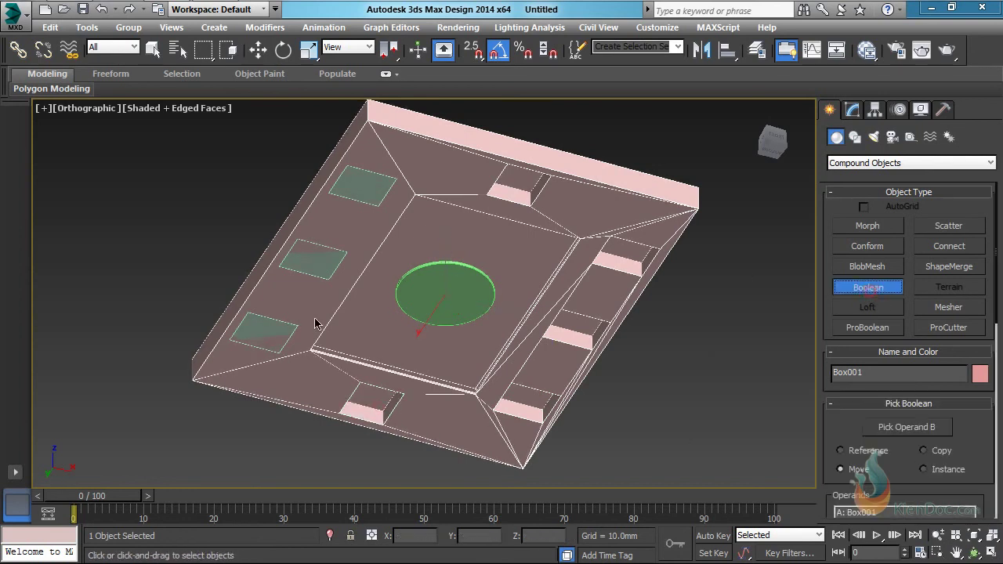
left_click(901, 428)
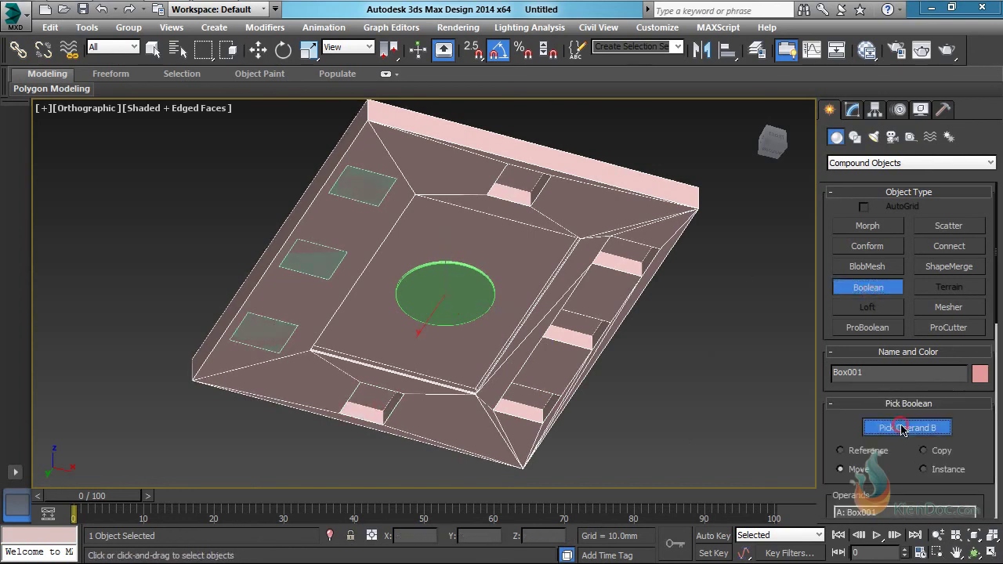
left_click(268, 333)
key("w")
left_click(881, 291)
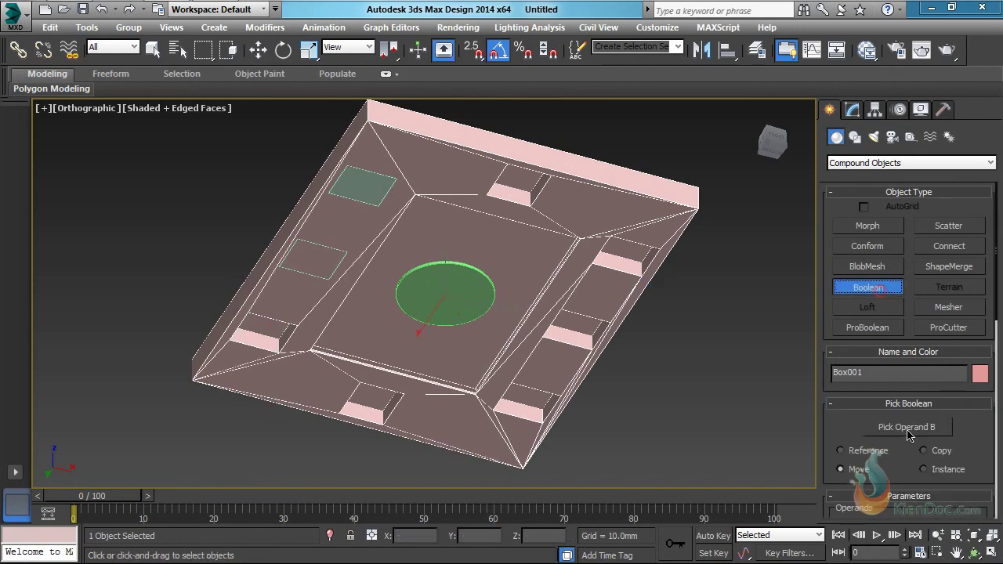
left_click(907, 428)
left_click(309, 253)
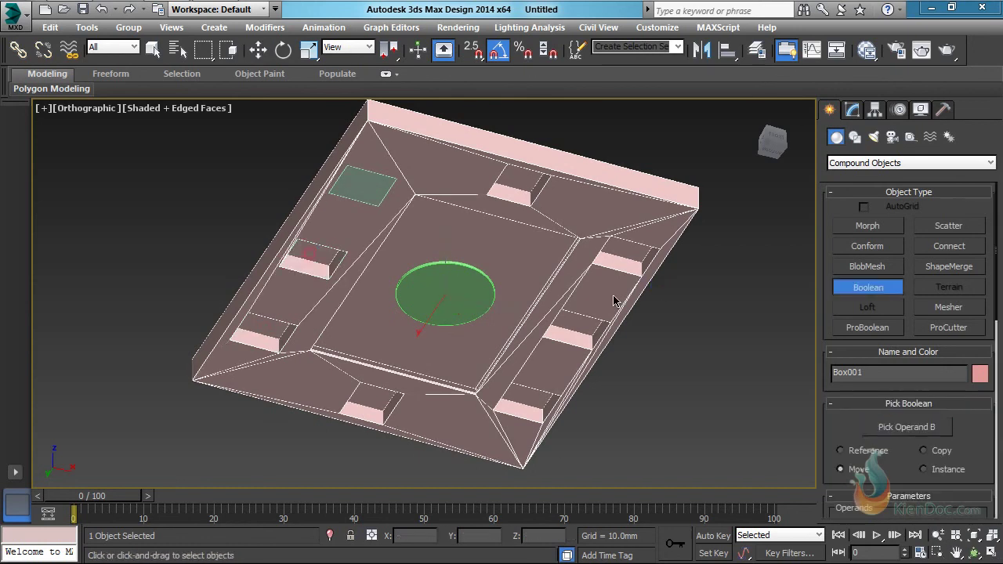
key("w")
Subtract the last small box, at the upper end of the slab's left side, with a Boolean.
left_click(870, 287)
left_click(890, 428)
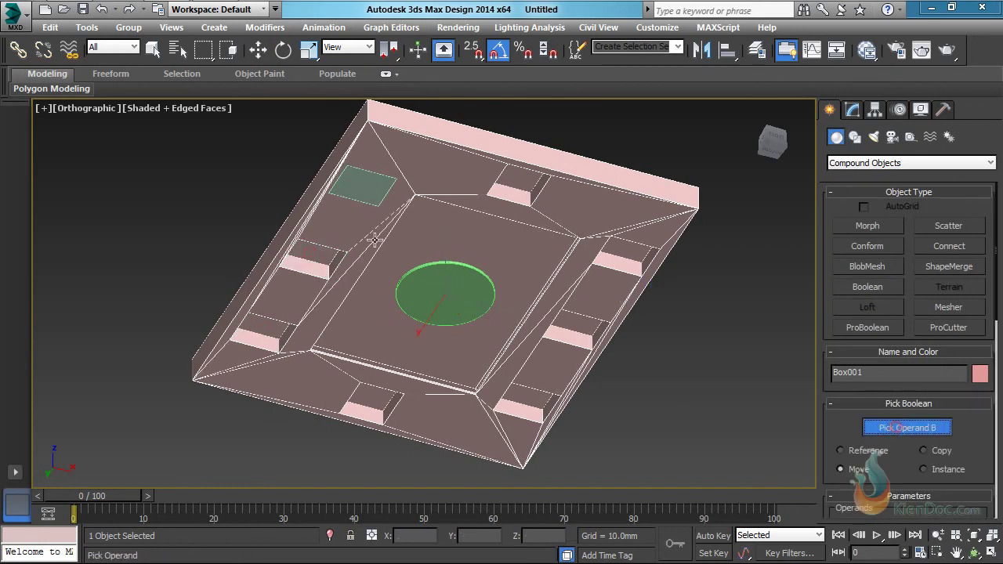
left_click(366, 179)
key("w")
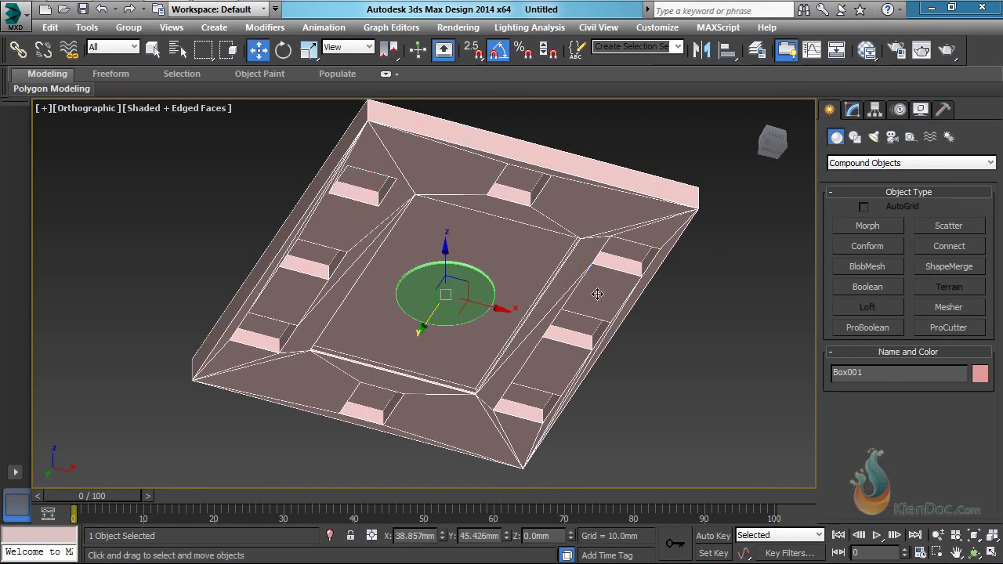
Examine the eight cut pockets around the recess from a lower angle and closer up, and clear the selection.
middle_click_drag(597, 294, 371, 284, "alt")
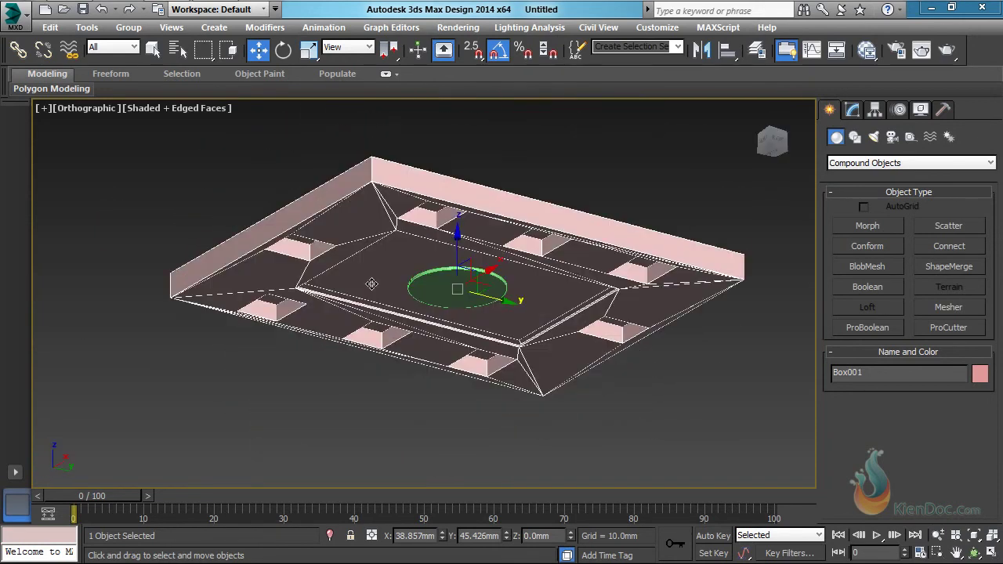
scroll(372, 283, "up", 2)
scroll(345, 274, "down", 2)
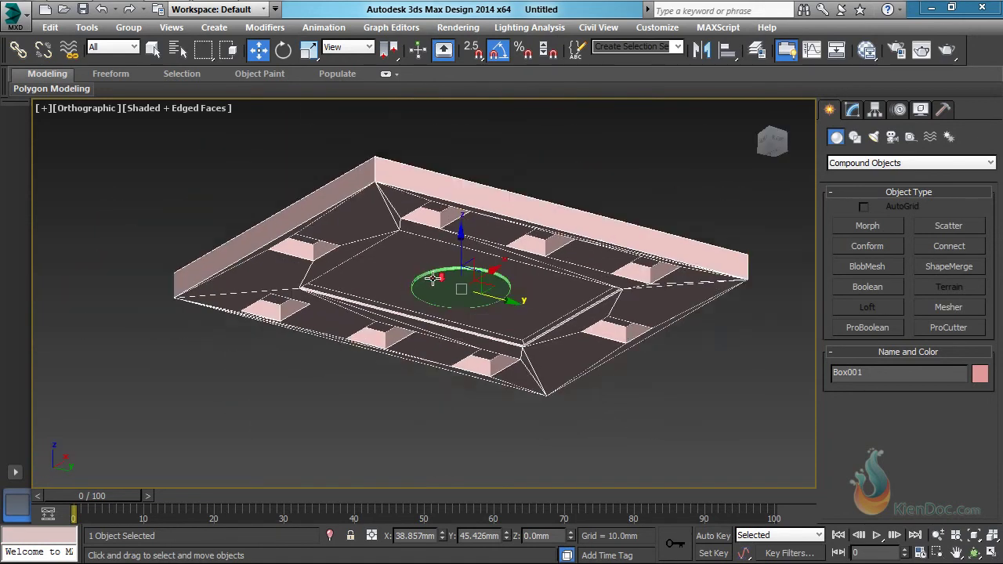
left_click(938, 538)
left_click_drag(557, 302, 553, 290)
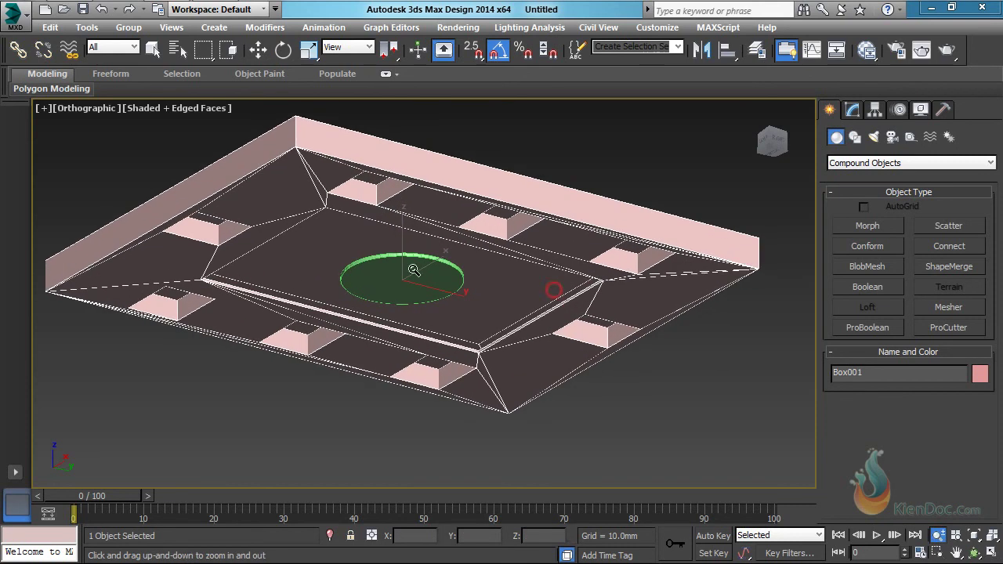
middle_click_drag(413, 269, 467, 270)
right_click(519, 284)
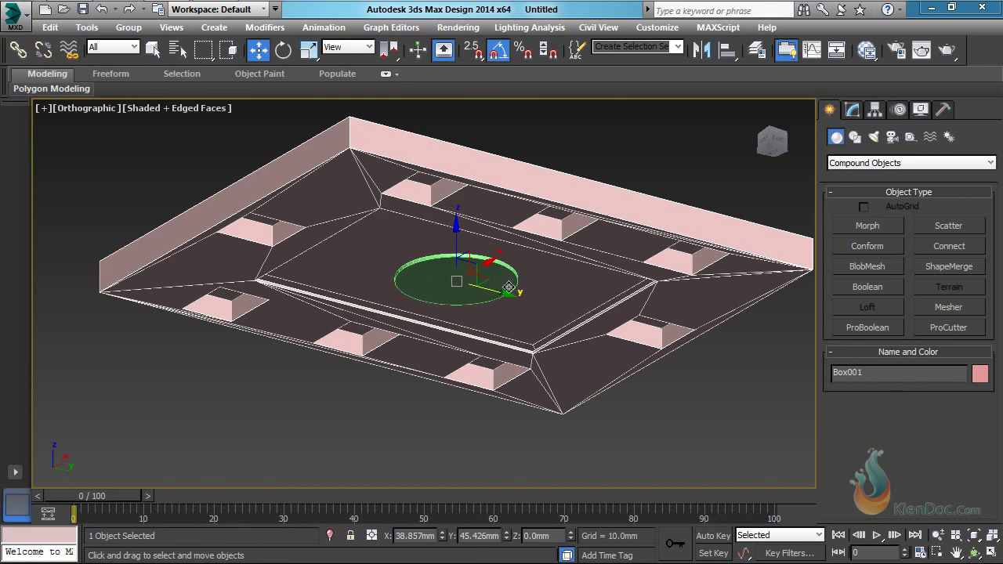
middle_click_drag(558, 285, 518, 302)
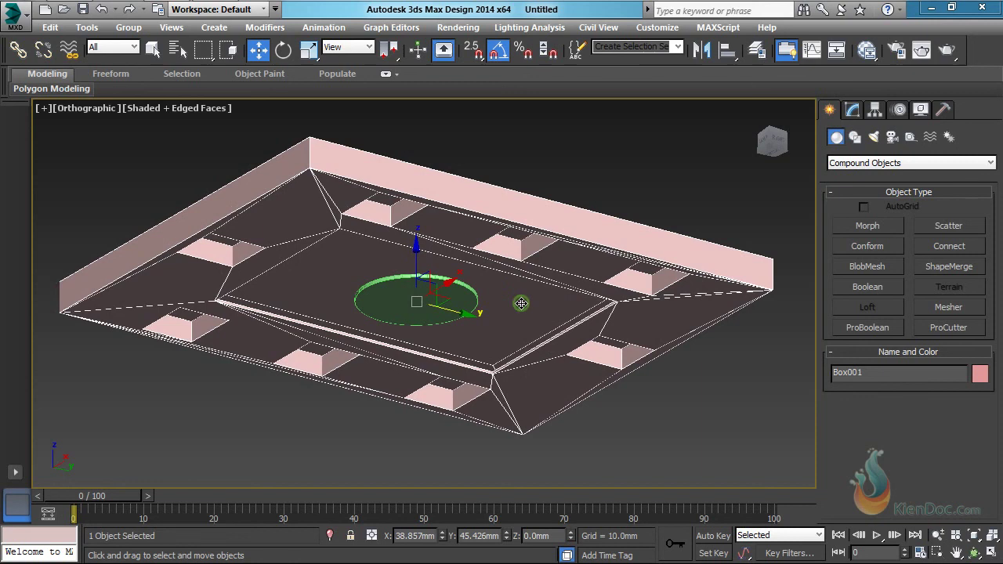
left_click(723, 397)
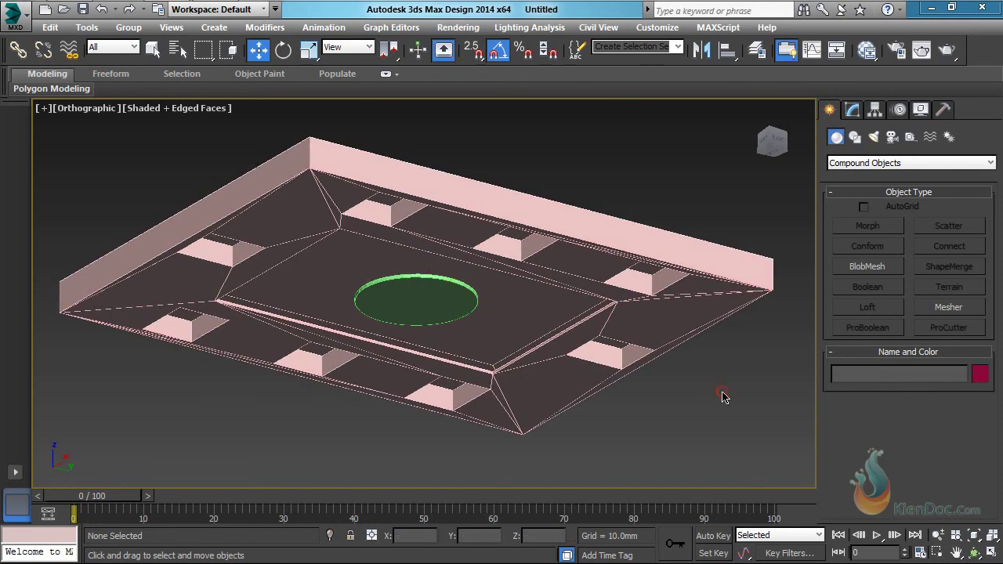